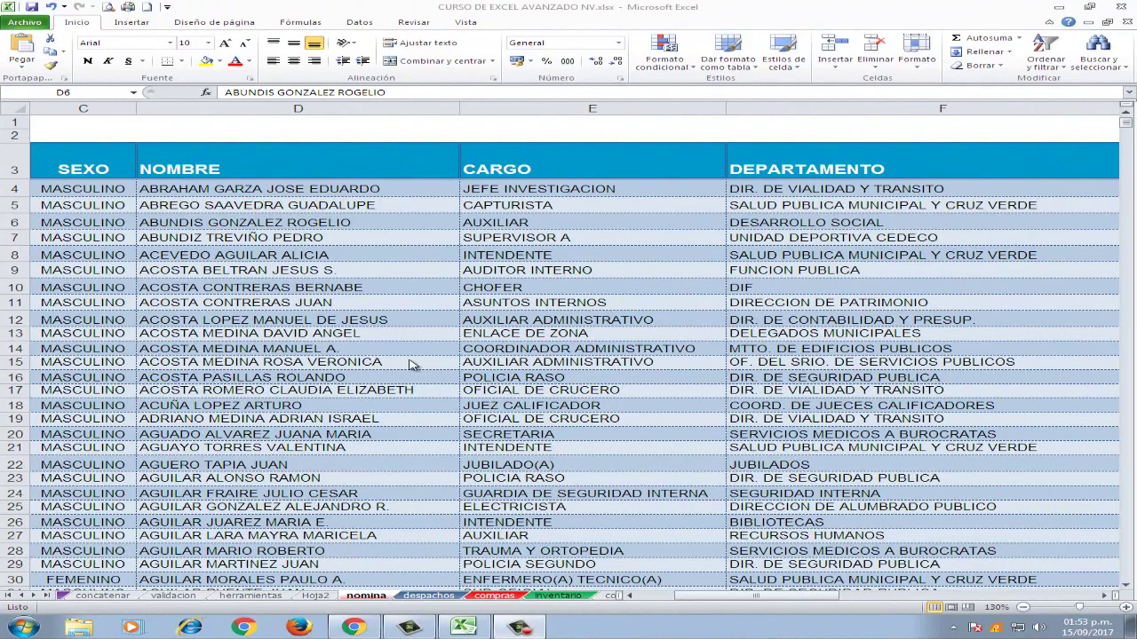
# Look over the payroll table on the nomina sheet, from the birth date column through to Instrucción
pyautogui.scroll(-4, 484, 324)
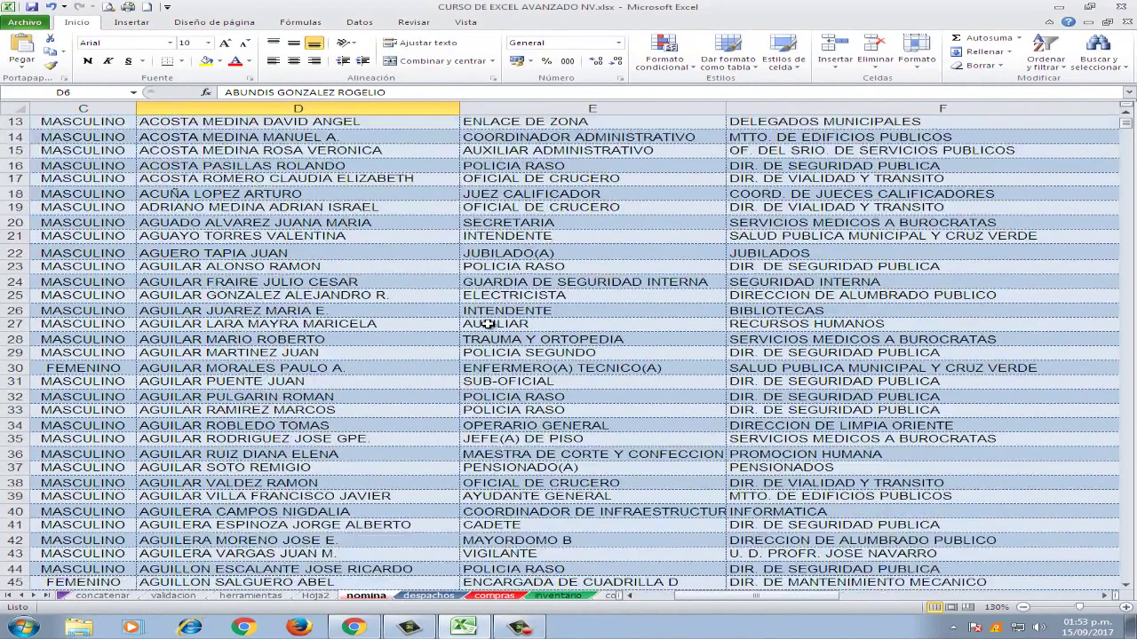
pyautogui.scroll(4, 489, 325)
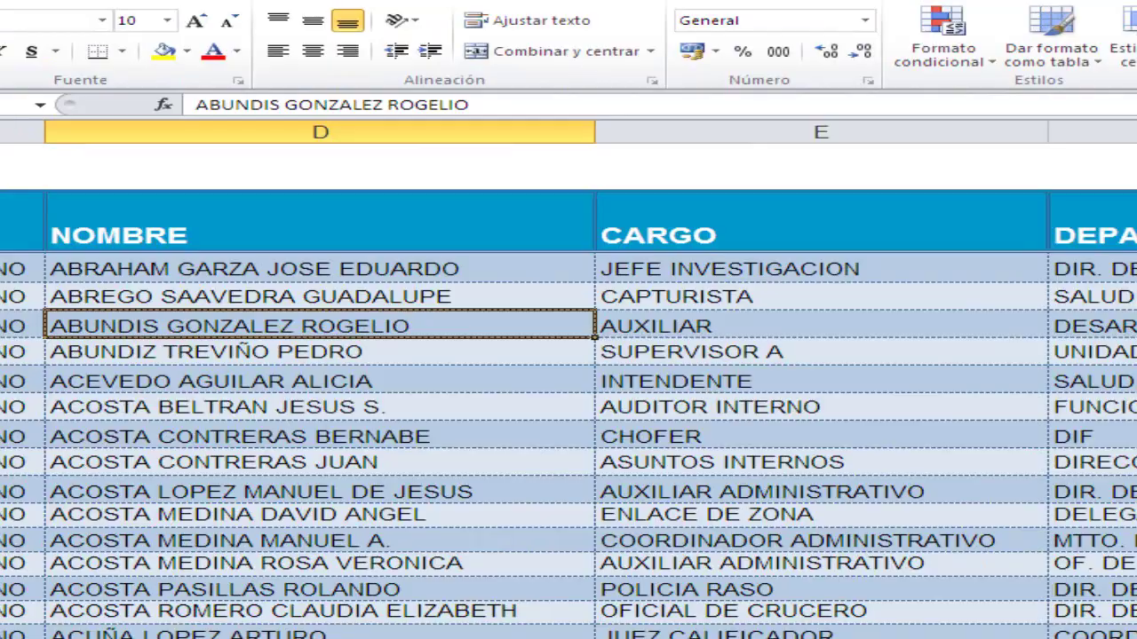
pyautogui.hscroll(-2, 568, 400)
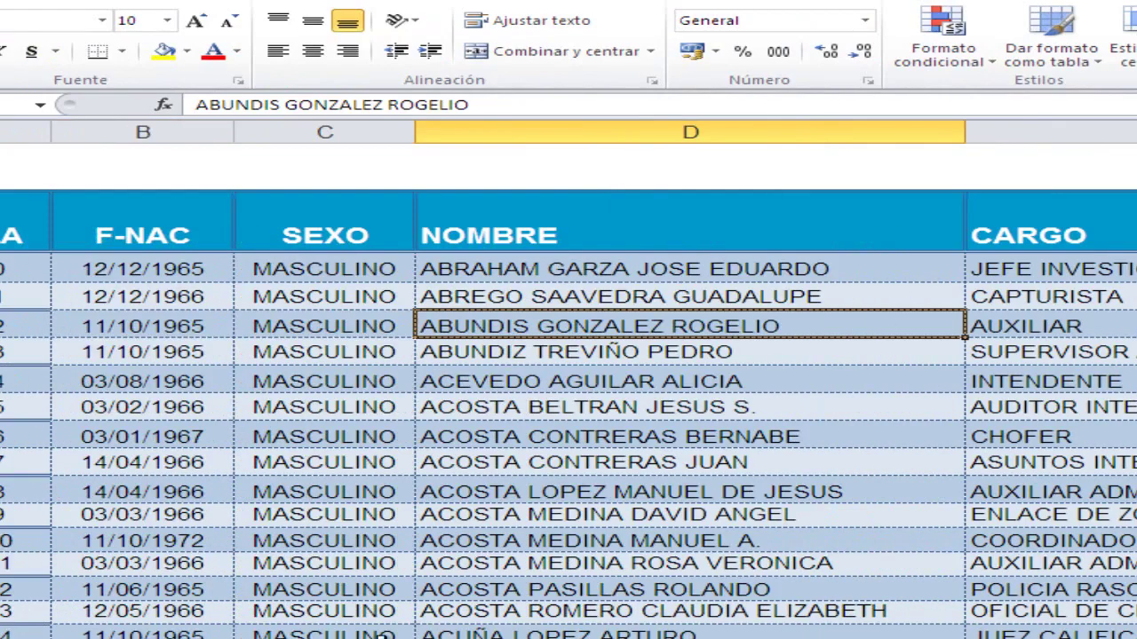
pyautogui.scroll(-4, 358, 591)
pyautogui.scroll(4, 358, 590)
pyautogui.hscroll(3, 569, 400)
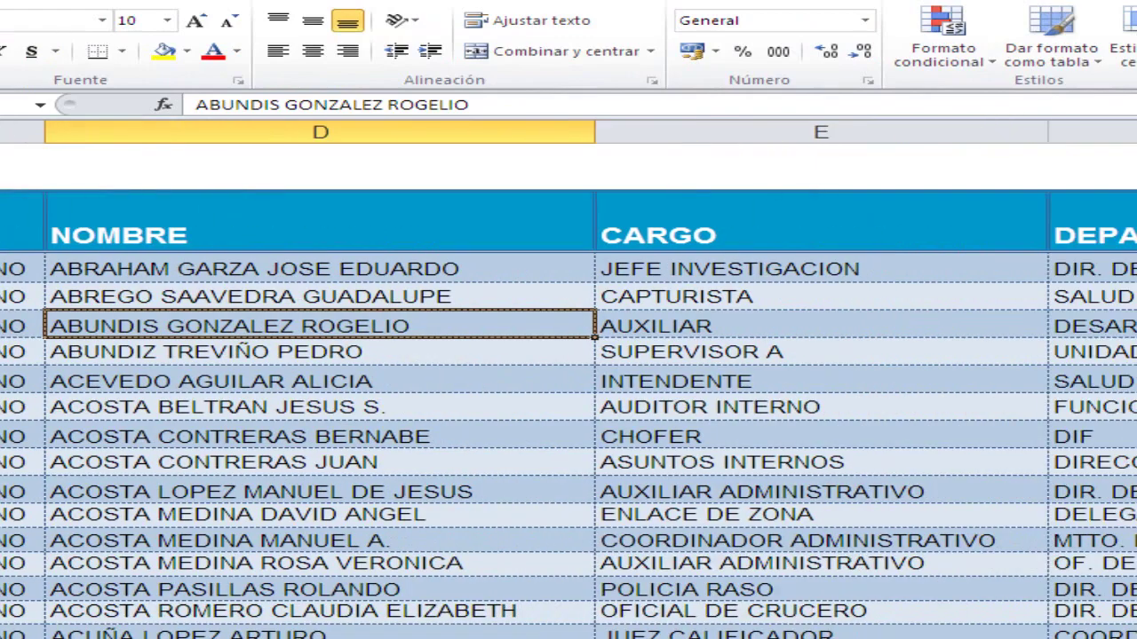
pyautogui.hscroll(3, 569, 399)
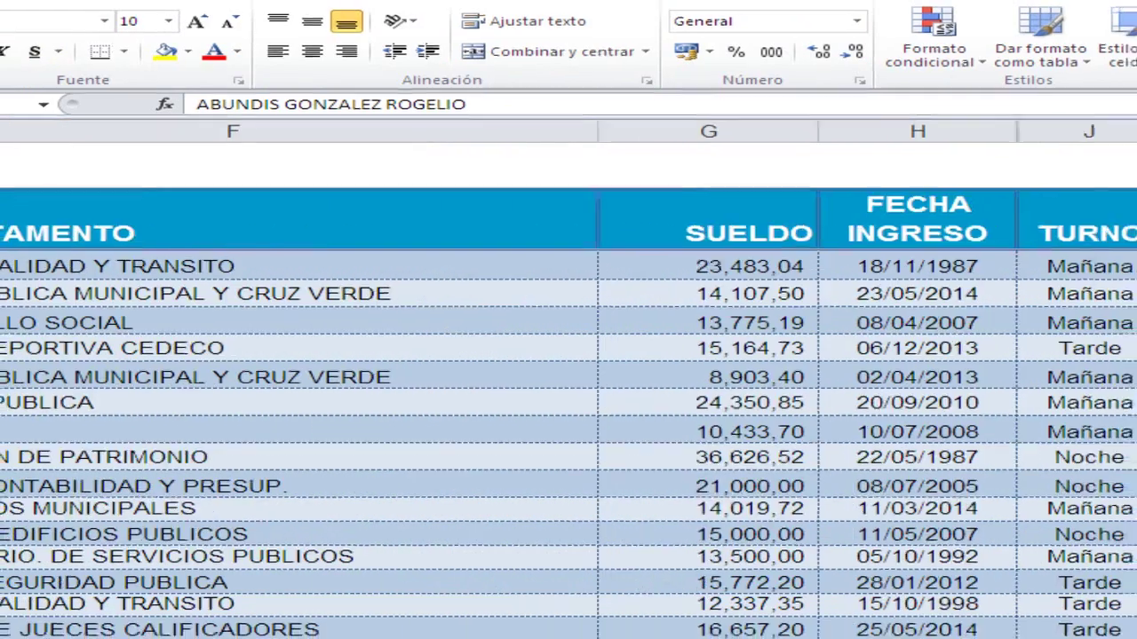
pyautogui.click(1104, 596)
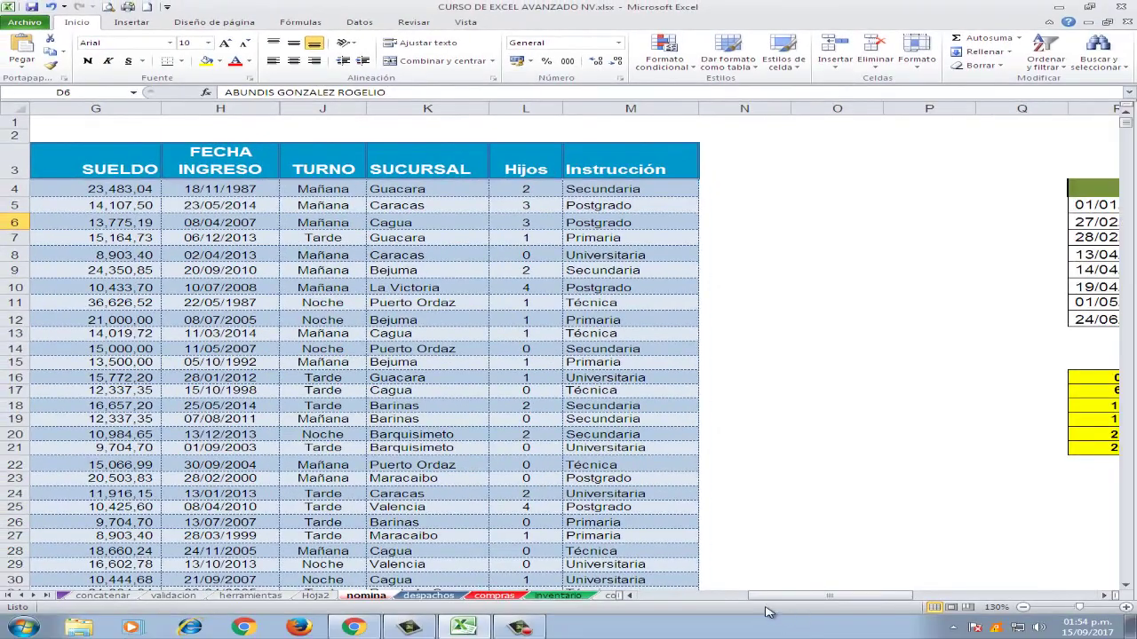
pyautogui.click(632, 598)
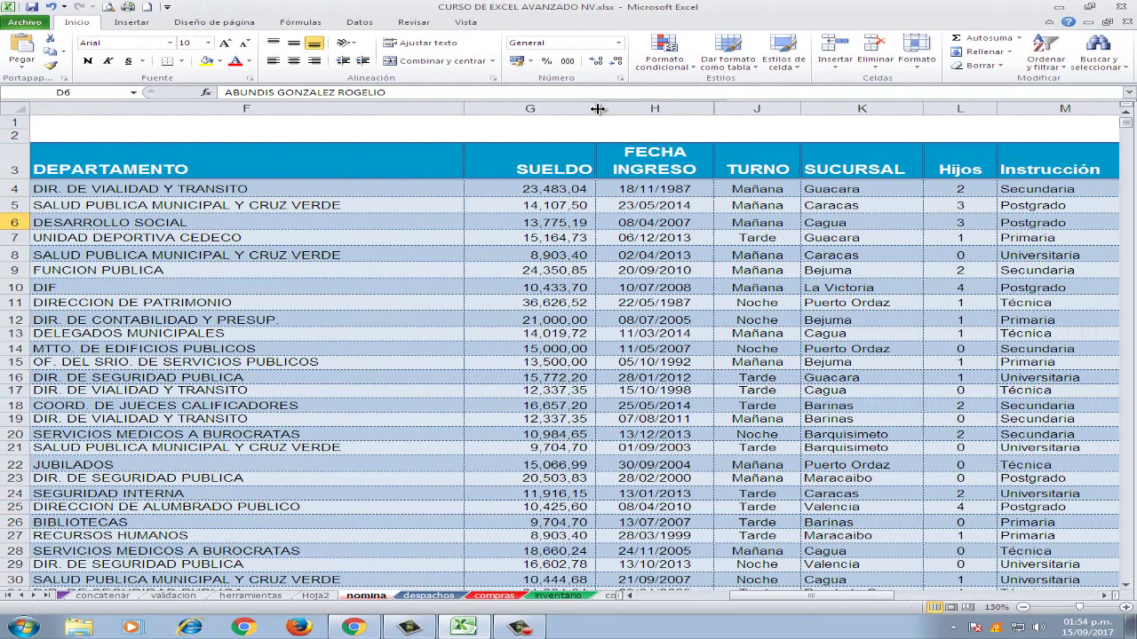
# Narrow the SUELDO column and remove the underline from the TURNO, SUCURSAL and Hijos columns
pyautogui.moveTo(597, 108); pyautogui.dragTo(578, 108)
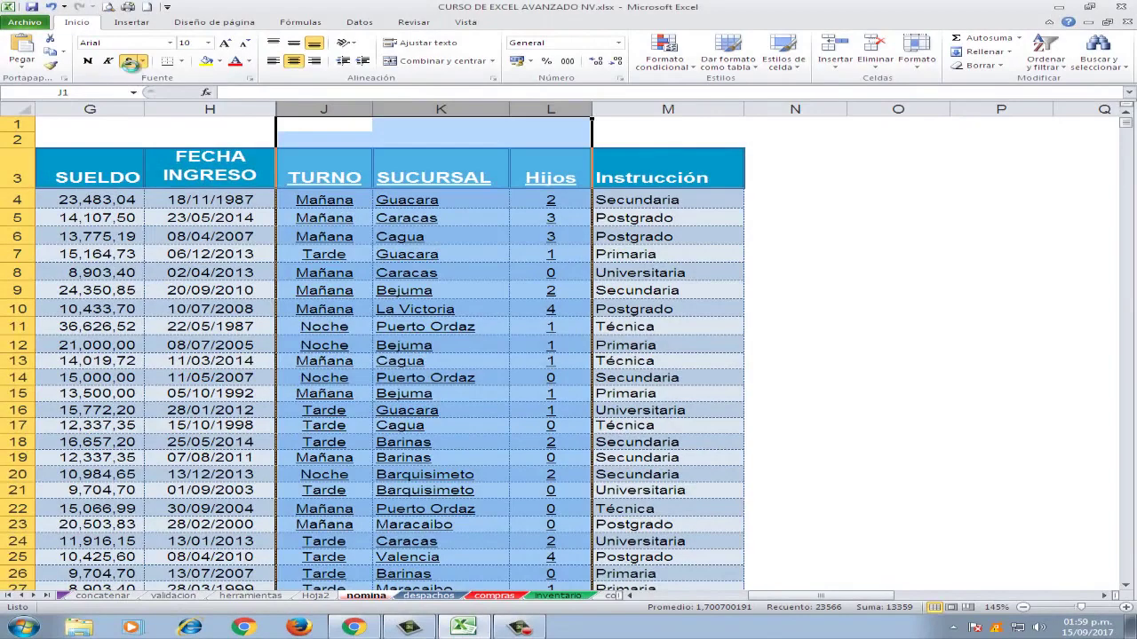
pyautogui.click(129, 62)
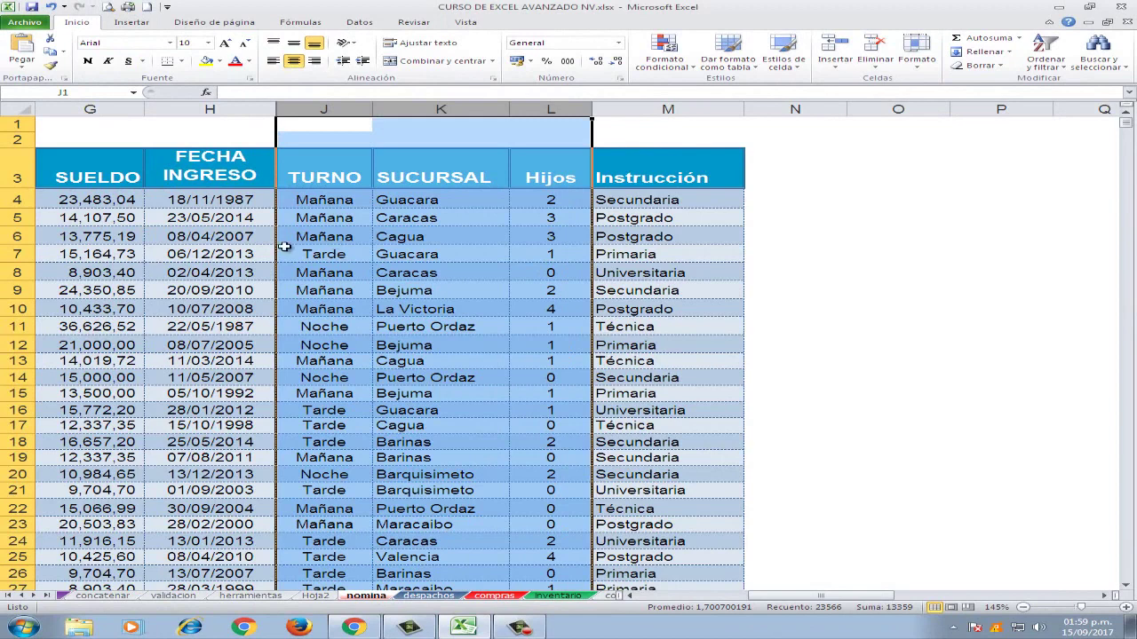
# Examine the FECHA INGRESO dates in column H down to the table's last row and return to the header
pyautogui.click(224, 238)
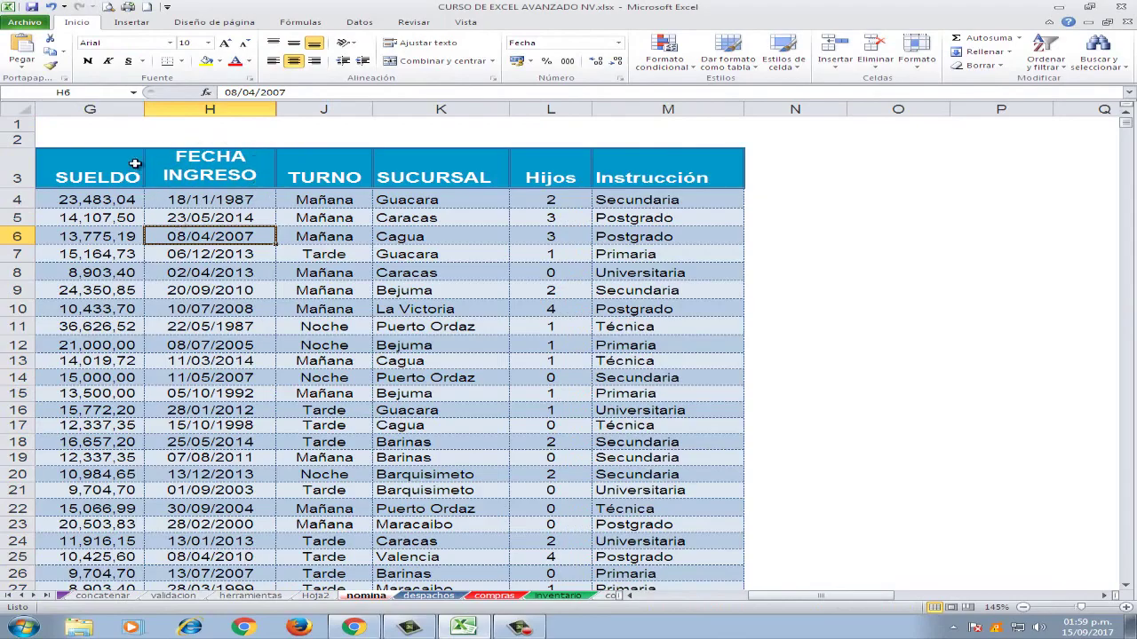
pyautogui.scroll(-4, 330, 272)
pyautogui.scroll(4, 330, 273)
pyautogui.scroll(-3, 247, 228)
pyautogui.scroll(3, 247, 229)
pyautogui.hotkey('ctrl', 'Down')
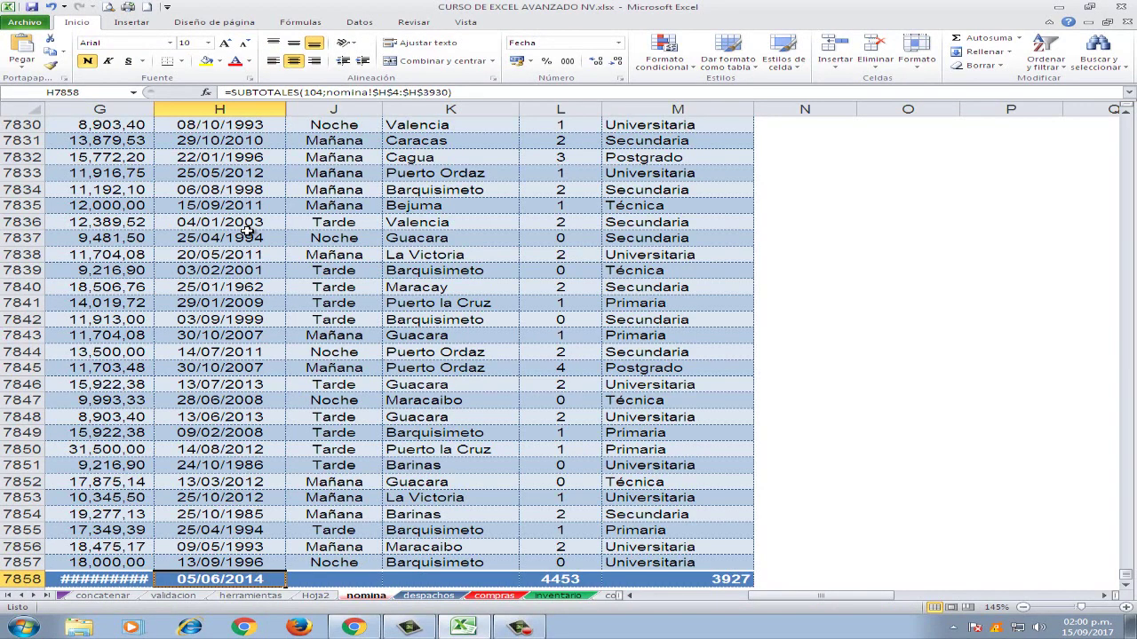
pyautogui.hotkey('ctrl', 'Up')
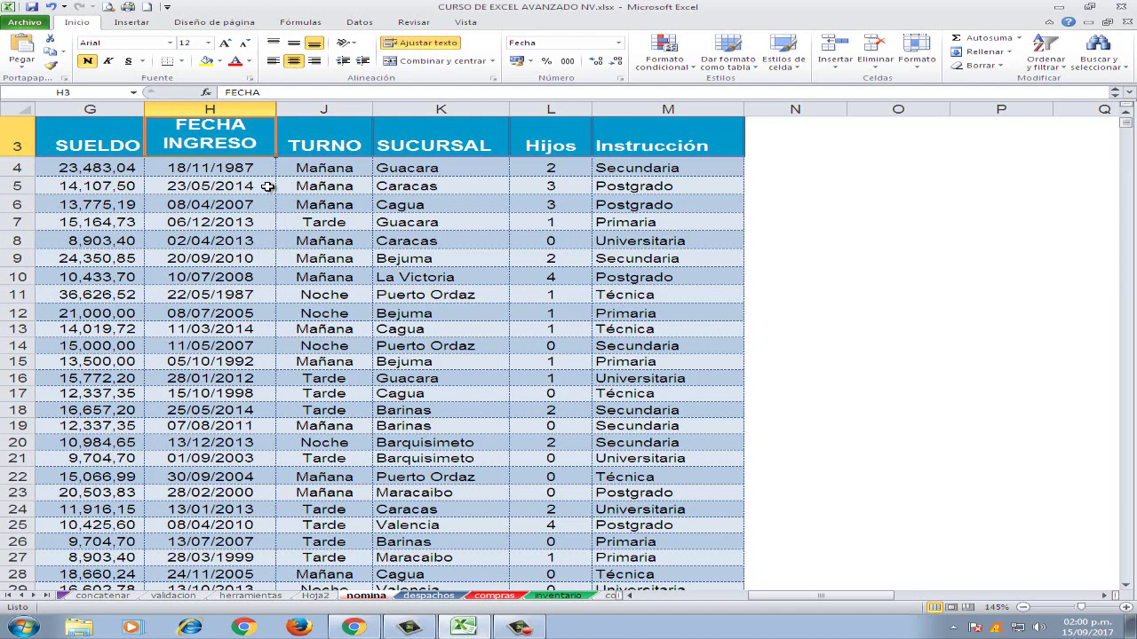
# Insert three blank columns between FECHA INGRESO and TURNO
pyautogui.click(305, 186)
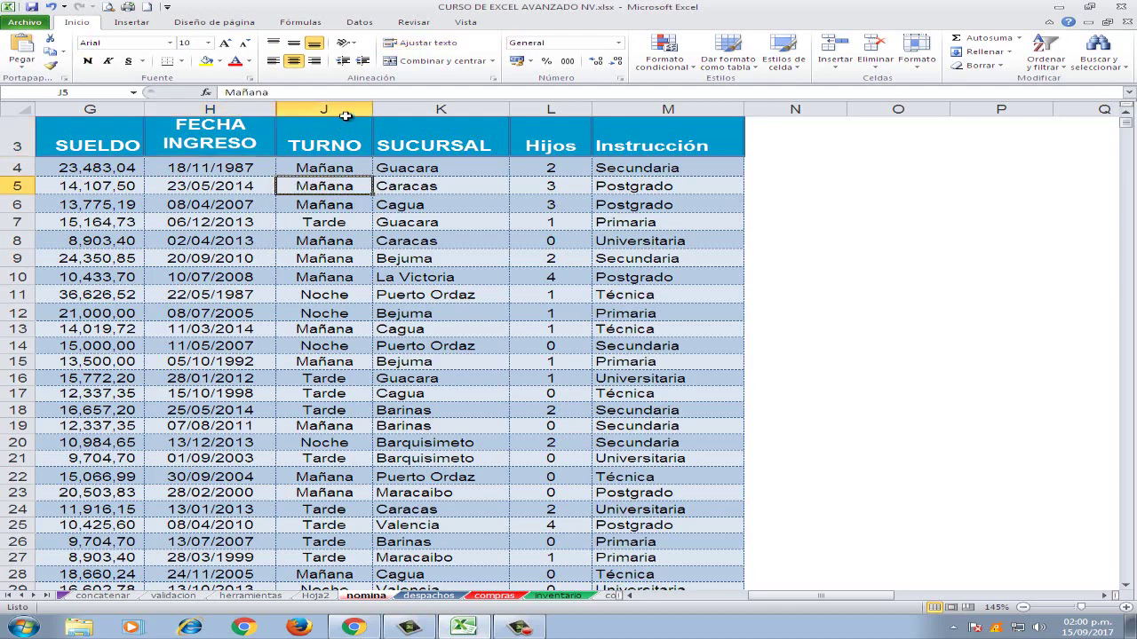
pyautogui.click(346, 109)
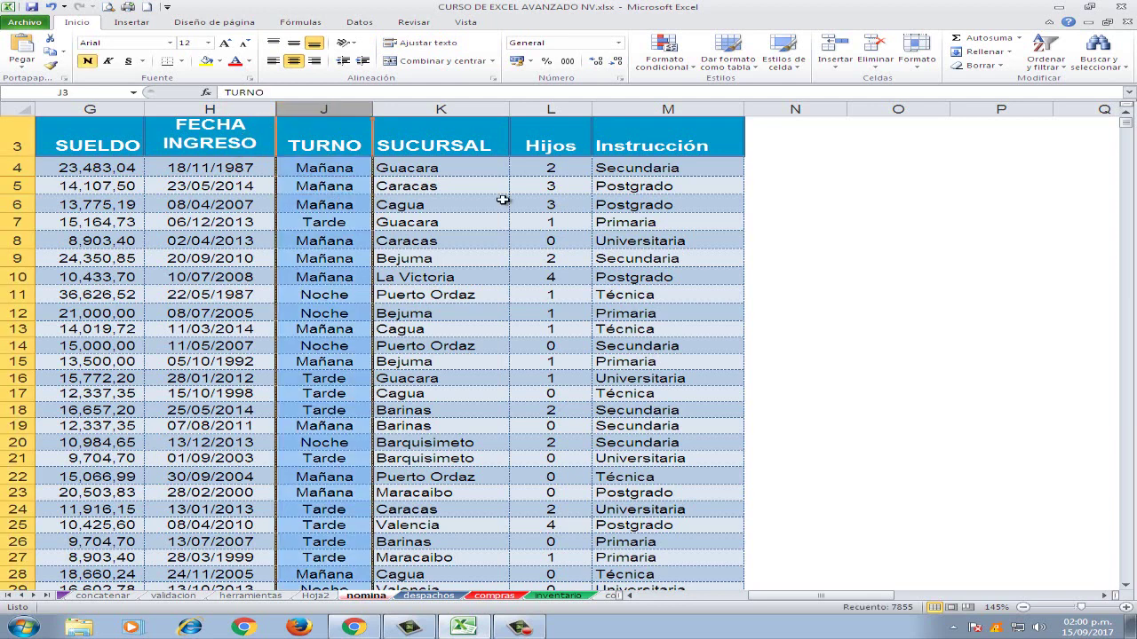
pyautogui.scroll(1, 266, 133)
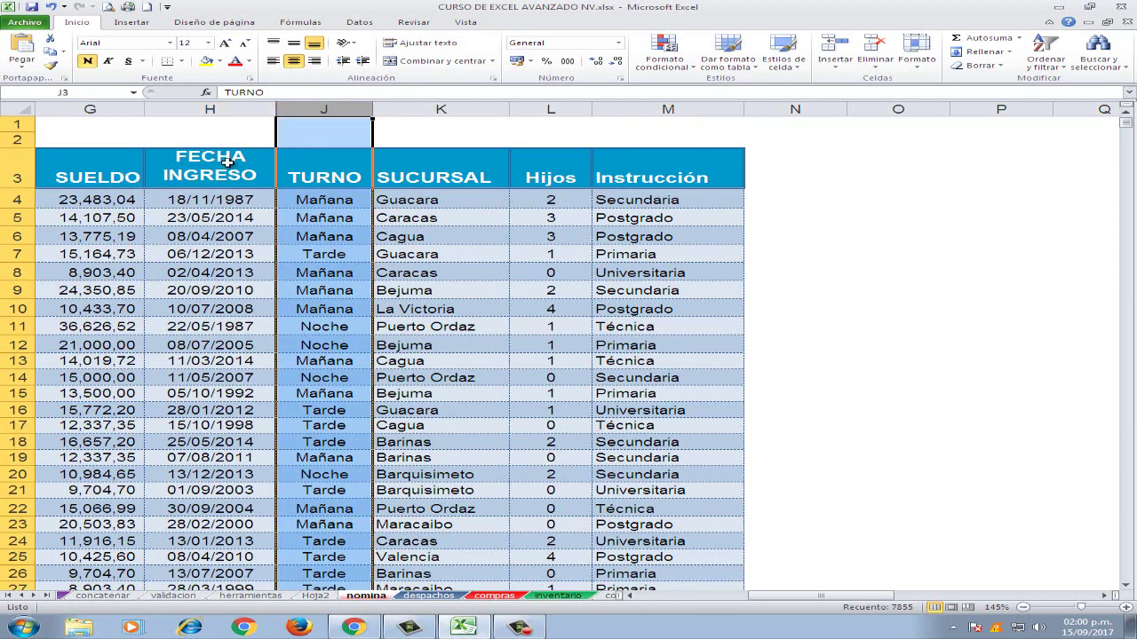
pyautogui.click(325, 109)
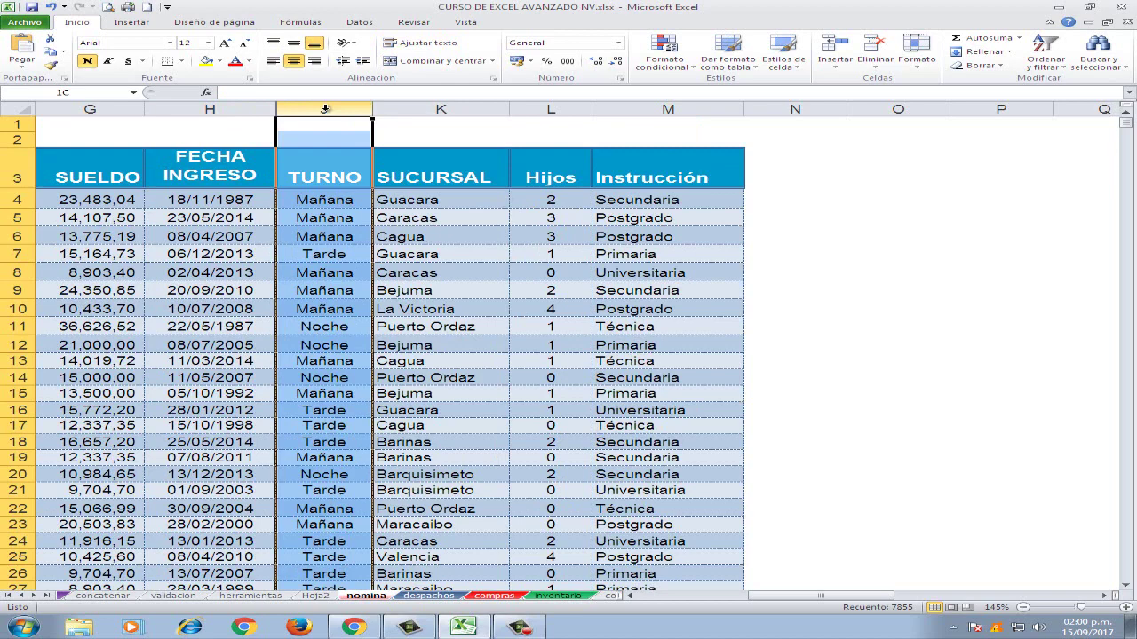
pyautogui.moveTo(325, 108); pyautogui.dragTo(545, 108)
pyautogui.rightClick(440, 204)
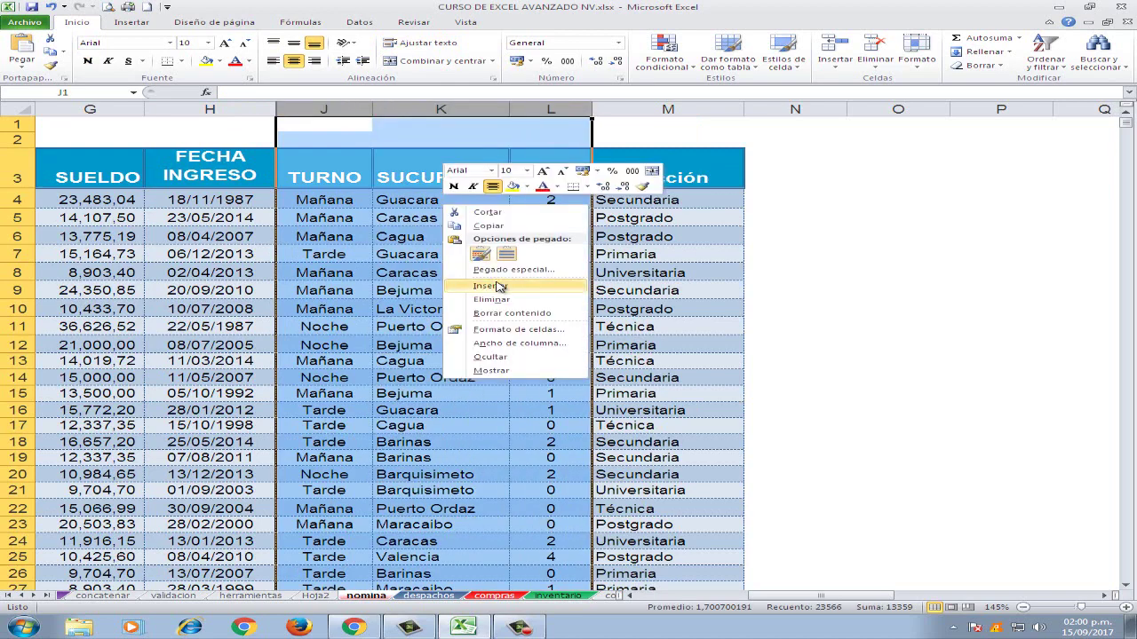
pyautogui.click(495, 284)
pyautogui.click(449, 285)
# Enter the headers "Año Ingreso" in J3 and "Mes de Ingreso" in K3
pyautogui.click(366, 185)
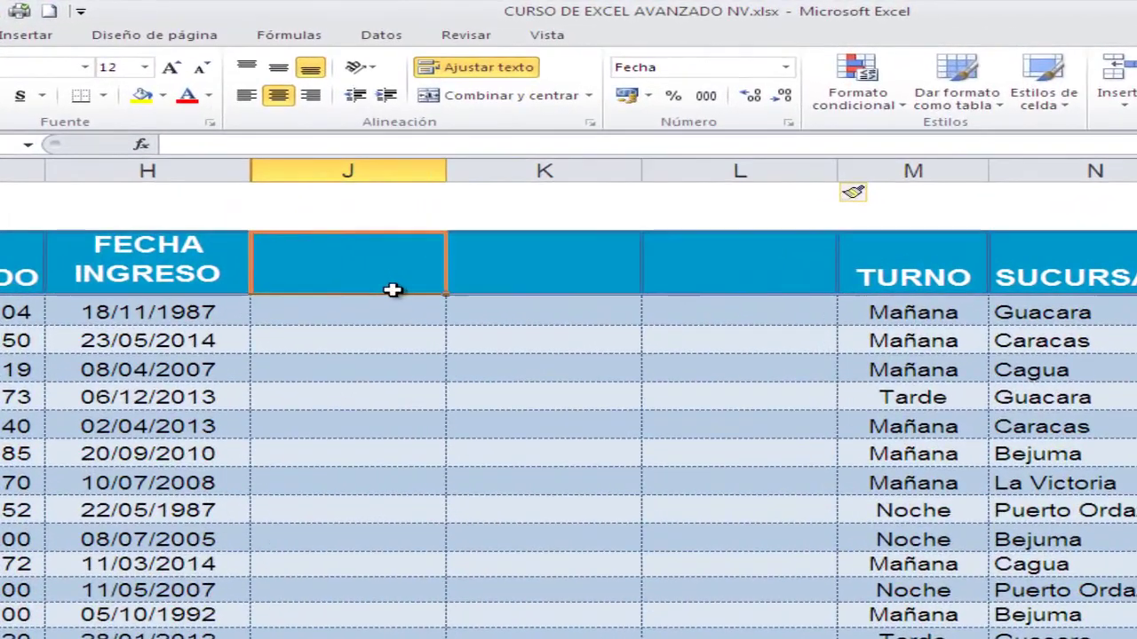
pyautogui.write('A')
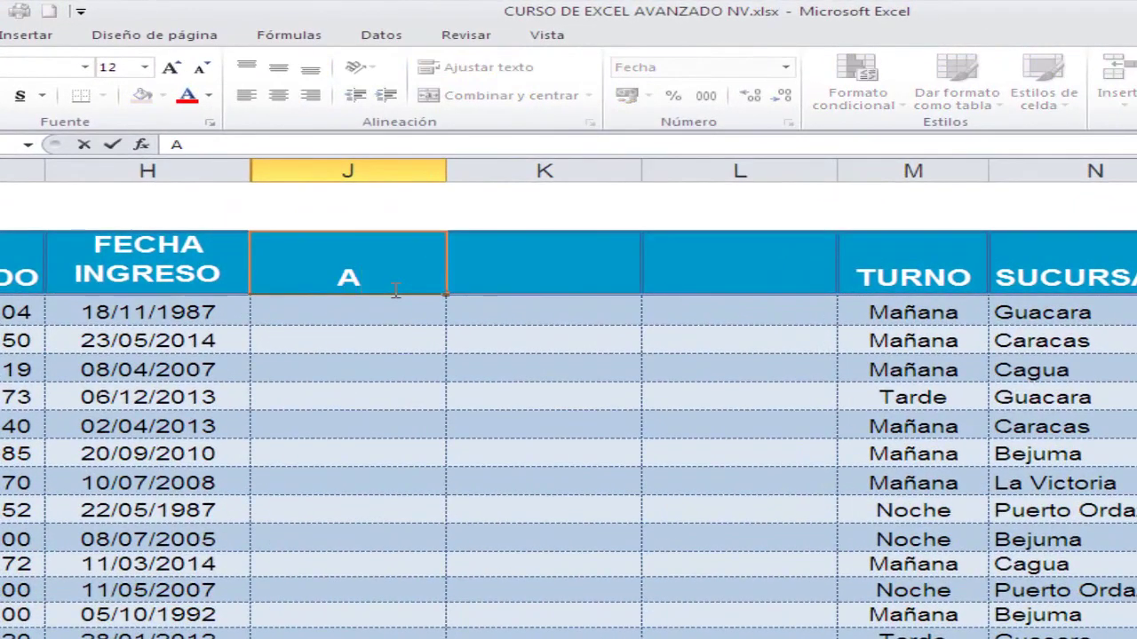
pyautogui.write('ño In')
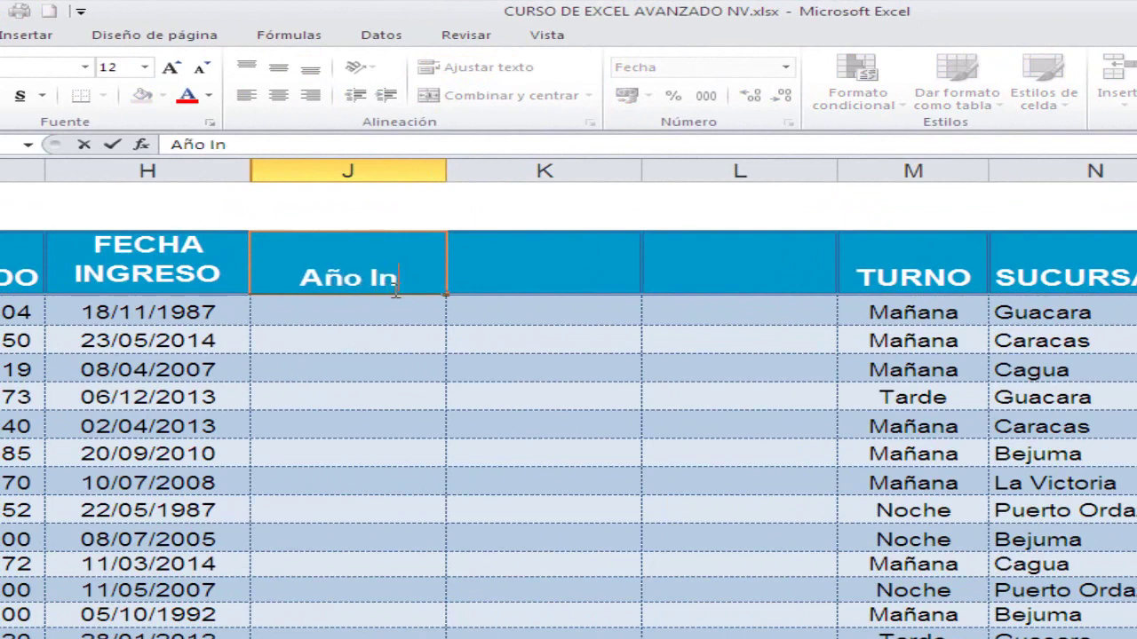
pyautogui.write('greso')
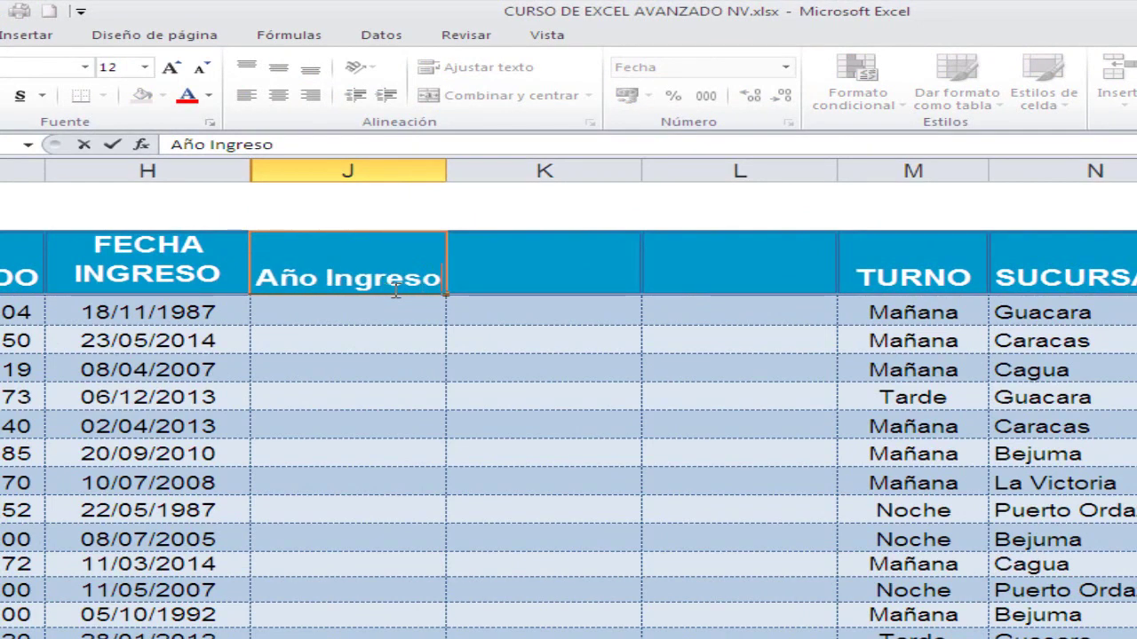
pyautogui.press('Tab')
pyautogui.write('Mes')
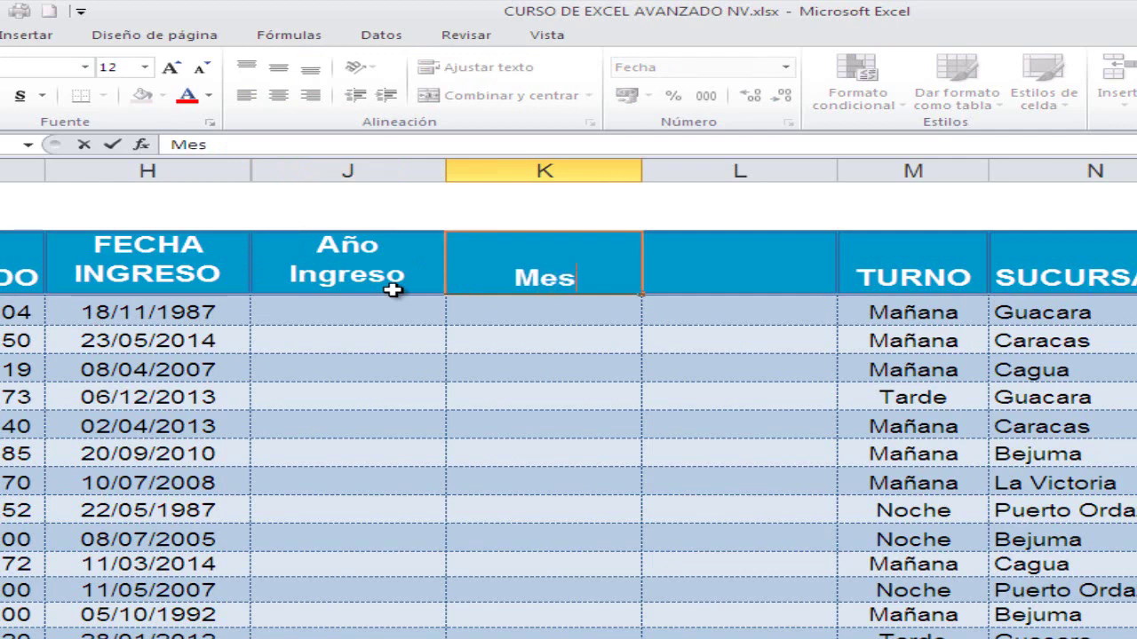
pyautogui.write(' de Ingreso')
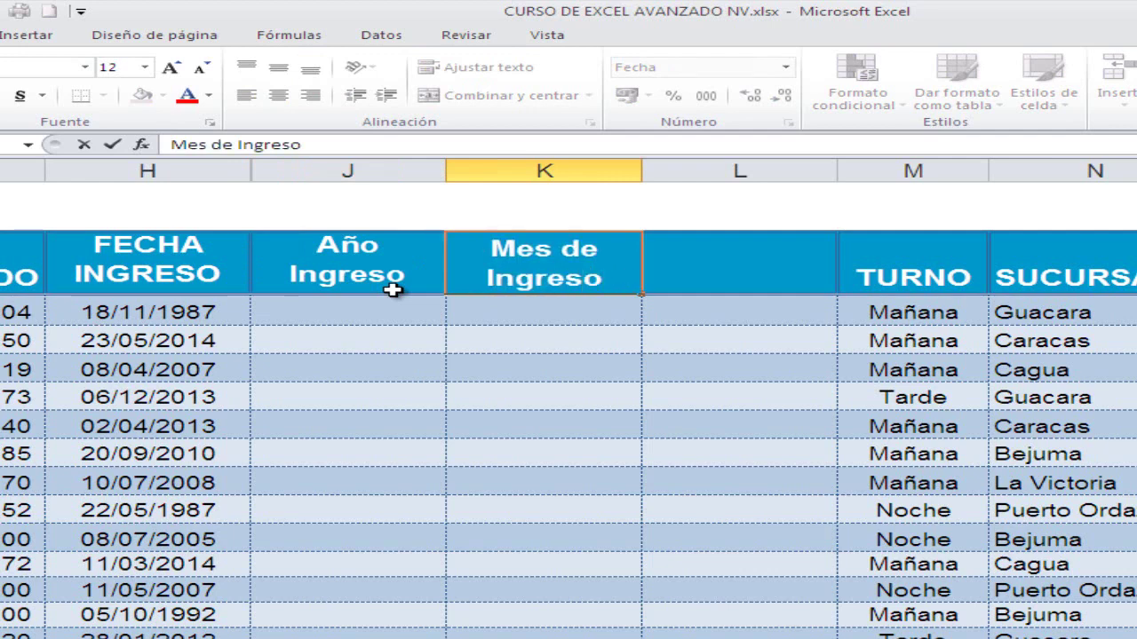
pyautogui.press('Return')
# Enter the header "Dia de Ingreso" in L3, beside the Mes de Ingreso header
pyautogui.press('Up')
pyautogui.press('Right')
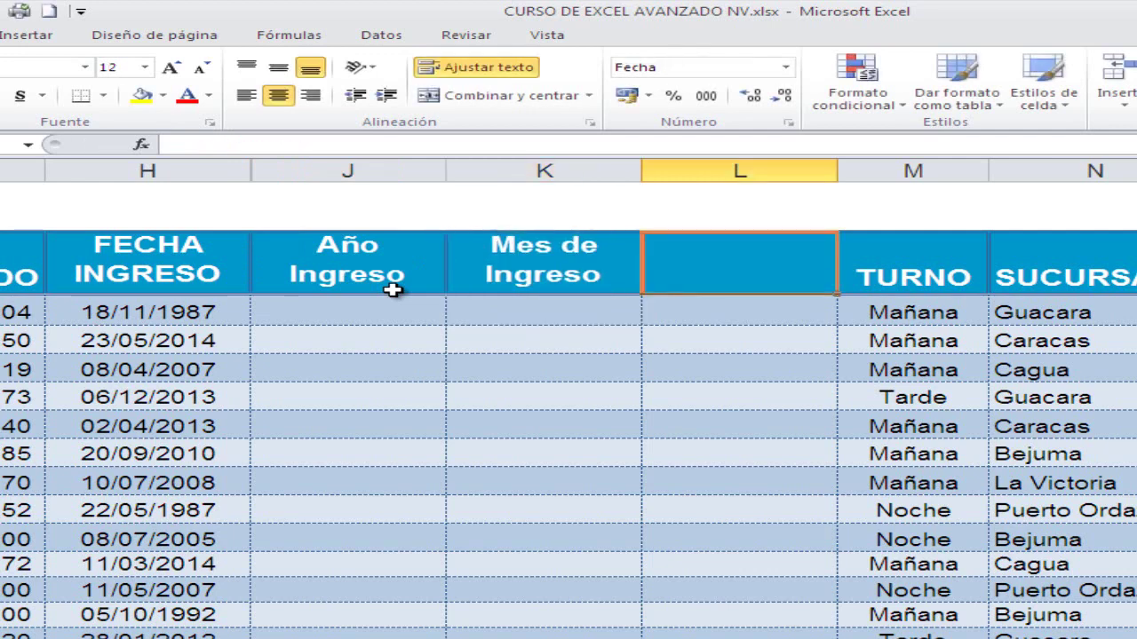
pyautogui.write('Dio')
pyautogui.press('BackSpace')
pyautogui.write('a de')
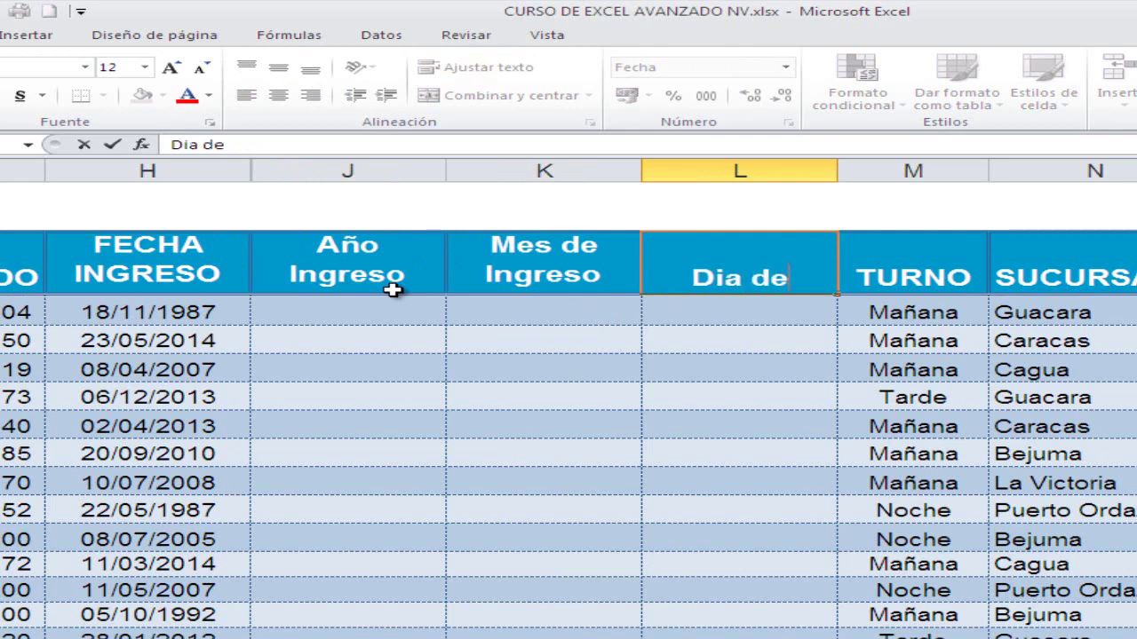
pyautogui.write(' Ingreso')
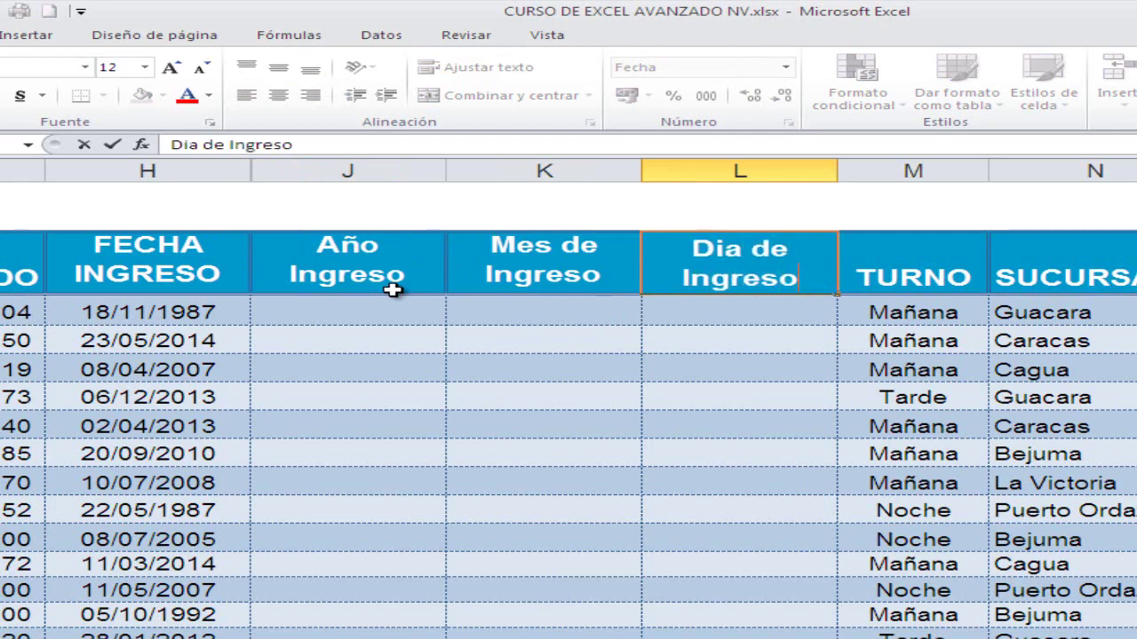
pyautogui.press('Return')
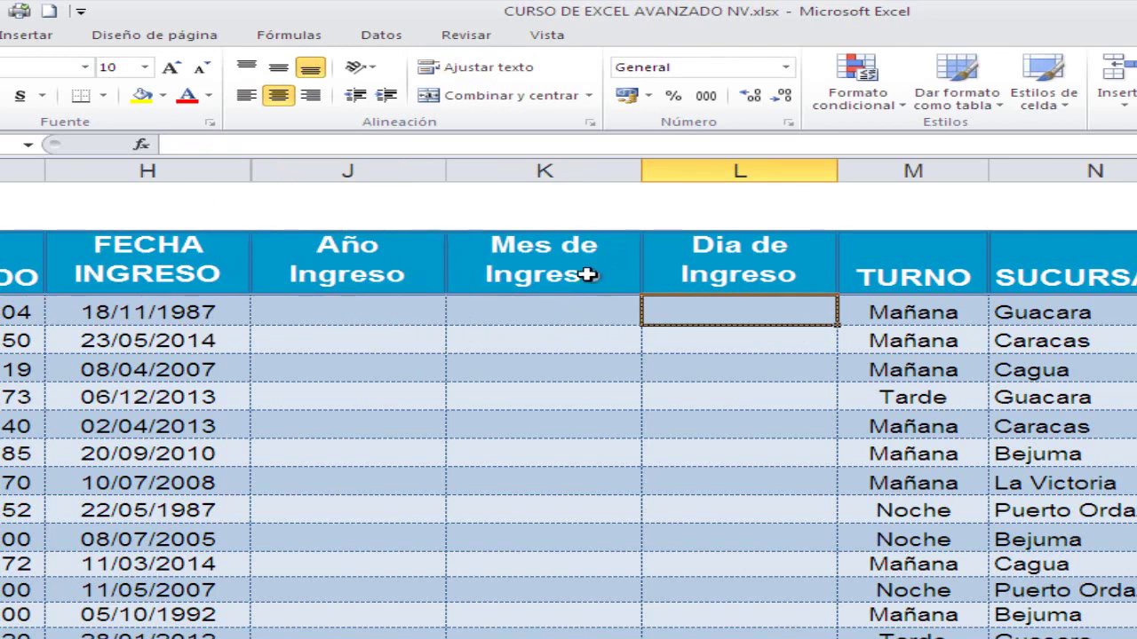
# Start a TEXTO function in J4, under Año Ingreso, with H4 as its value
pyautogui.click(382, 310)
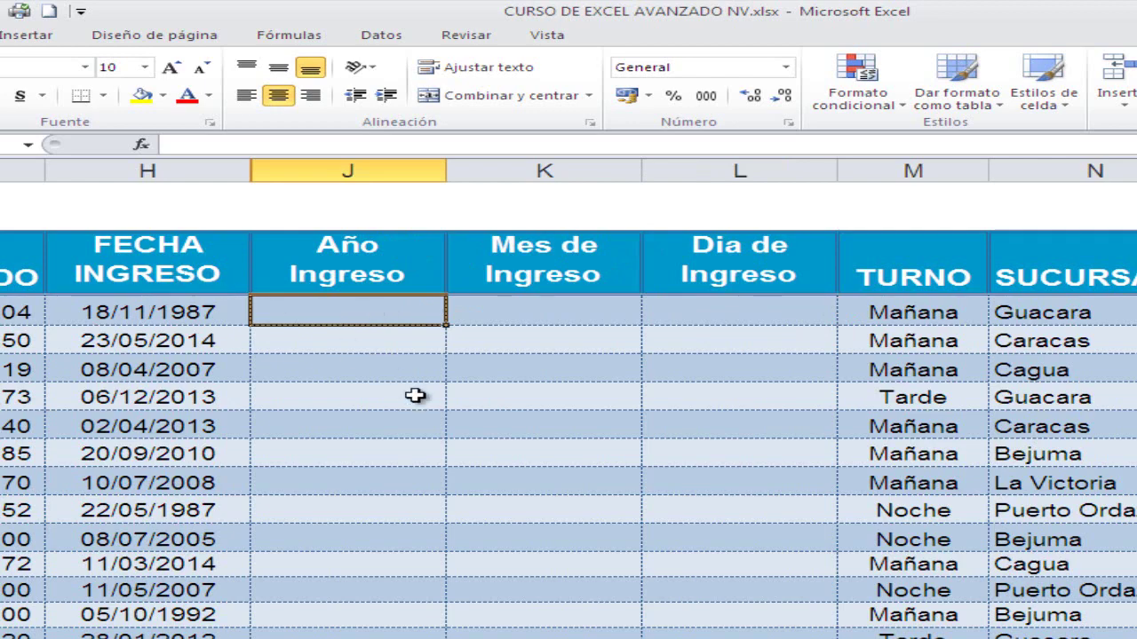
pyautogui.keyDown('ctrl'); pyautogui.scroll(3, 414, 396); pyautogui.keyUp('ctrl')
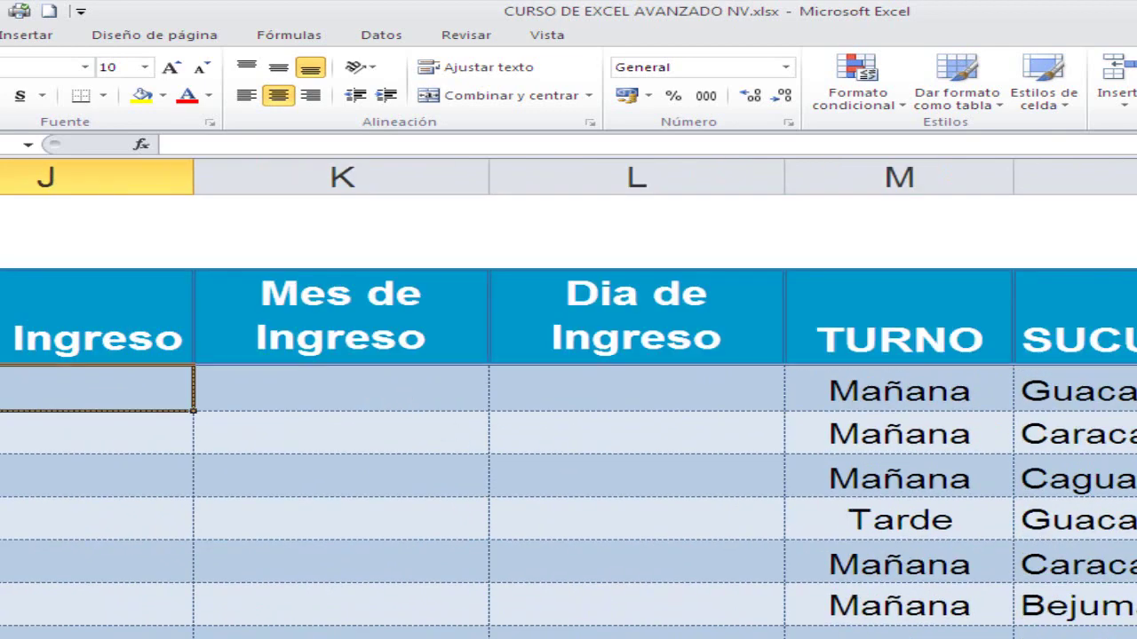
pyautogui.hscroll(-2, 569, 408)
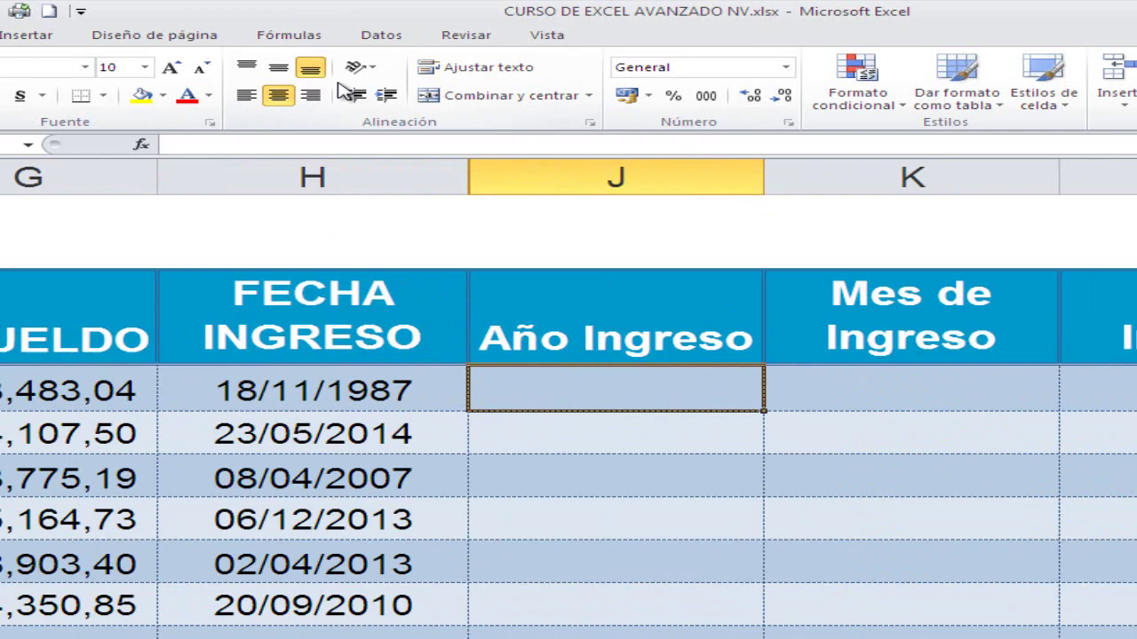
pyautogui.click(291, 37)
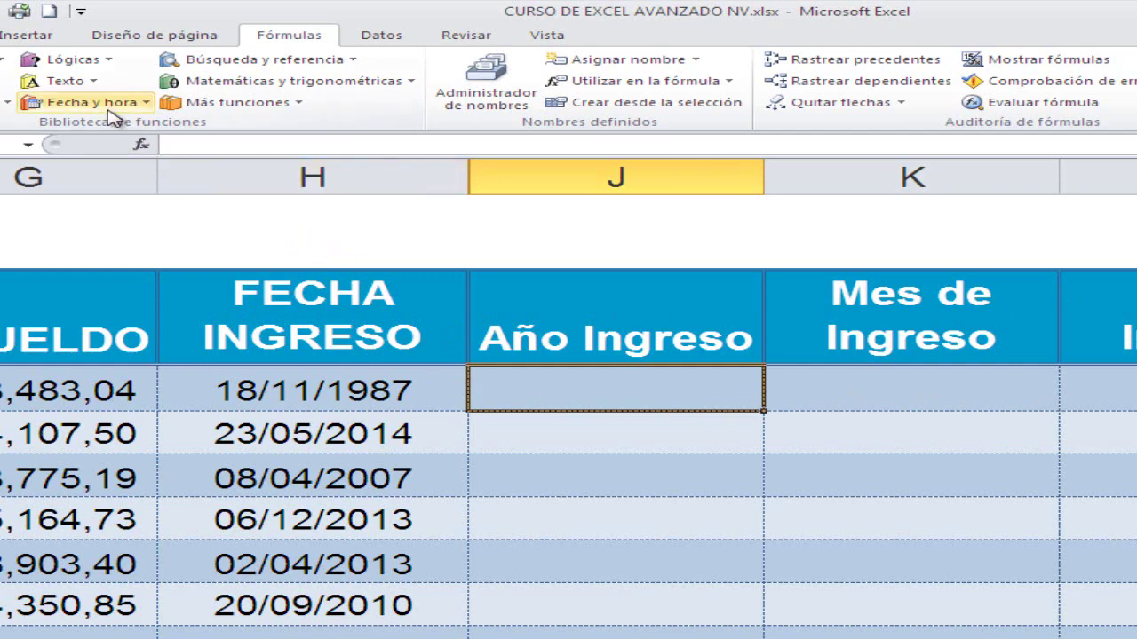
pyautogui.click(92, 80)
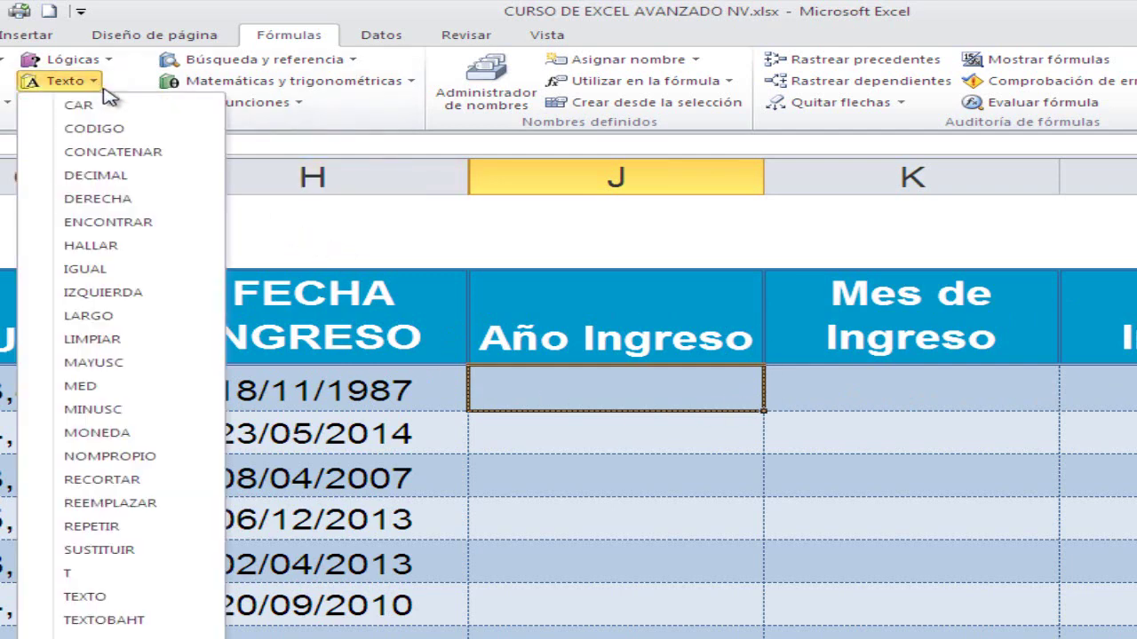
pyautogui.click(80, 597)
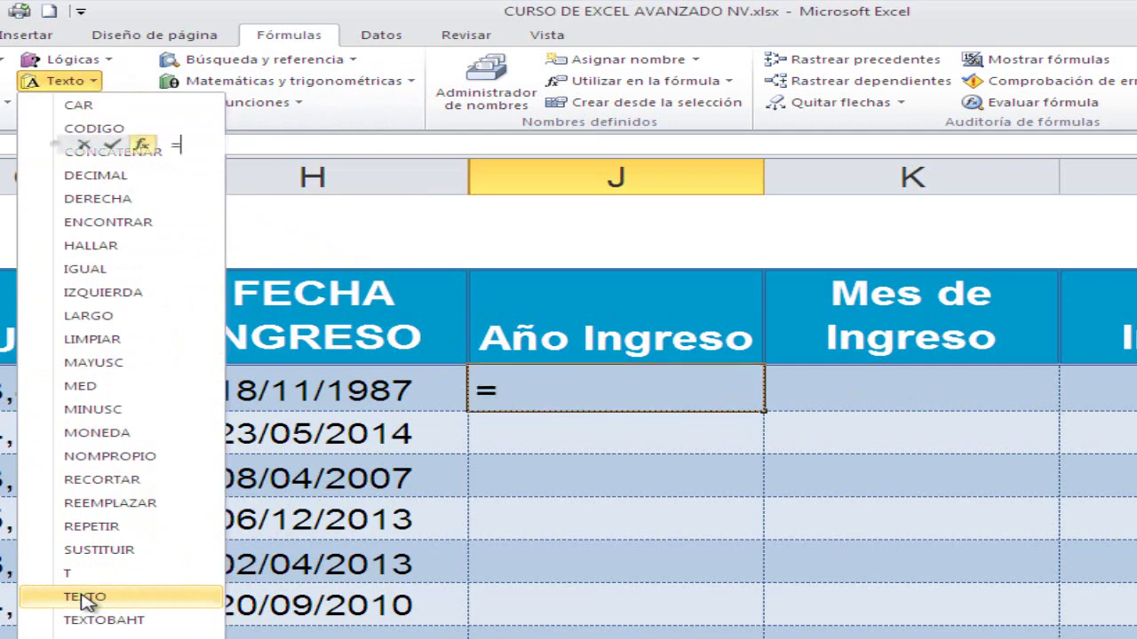
pyautogui.moveTo(610, 520); pyautogui.dragTo(702, 526)
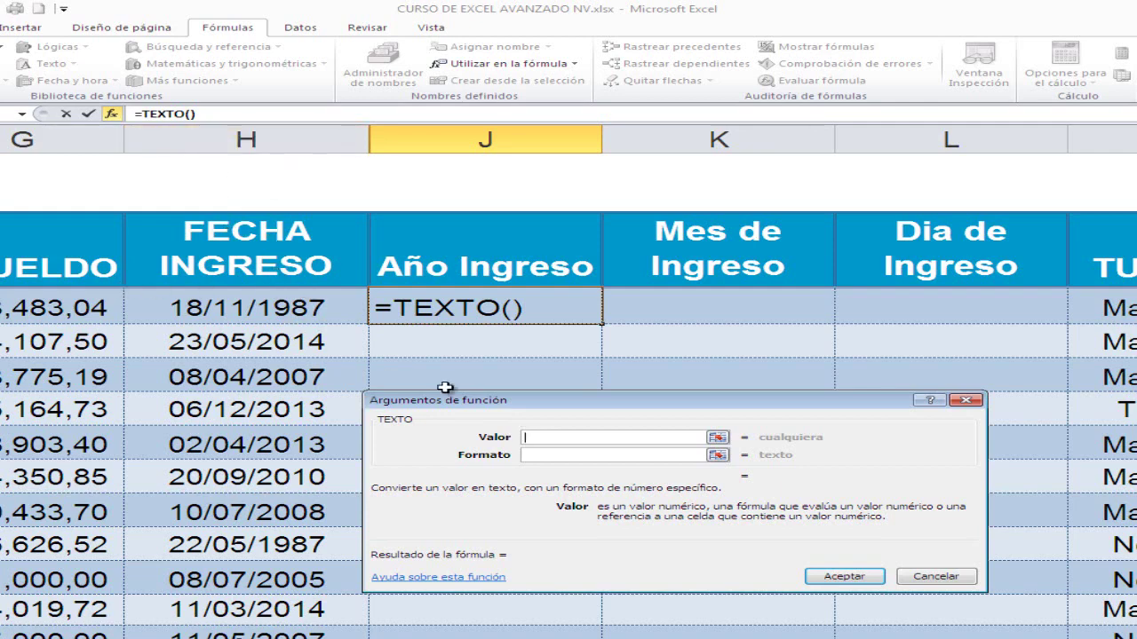
pyautogui.write('h4')
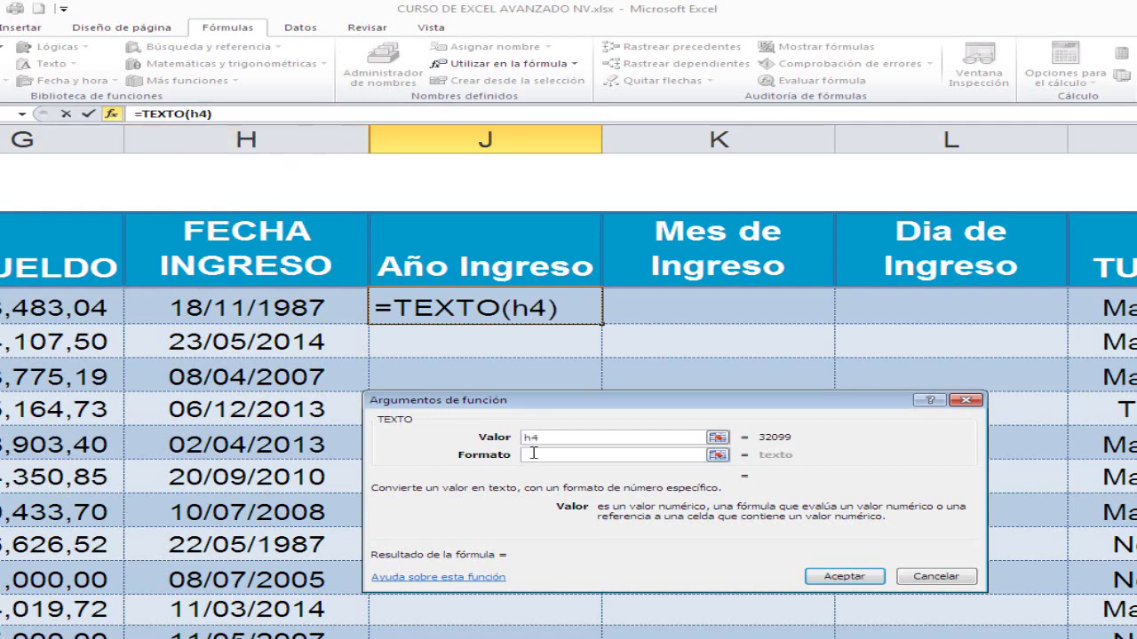
pyautogui.click(535, 455)
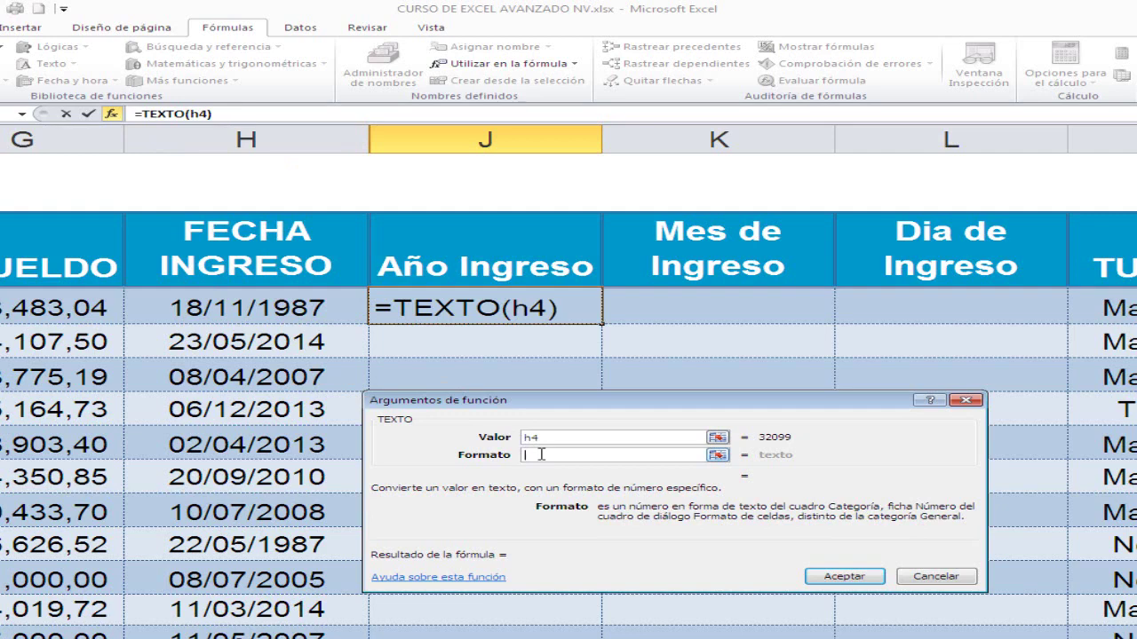
# Try "yyyy" as the format of the TEXTO function in J4
pyautogui.write('"yyy')
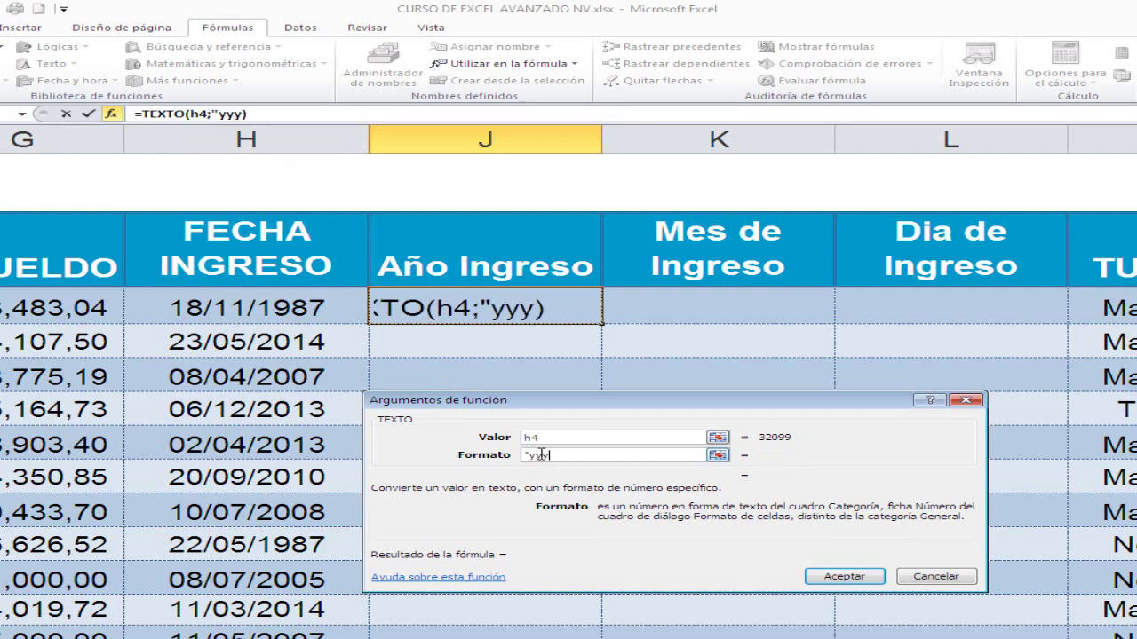
pyautogui.write('y"')
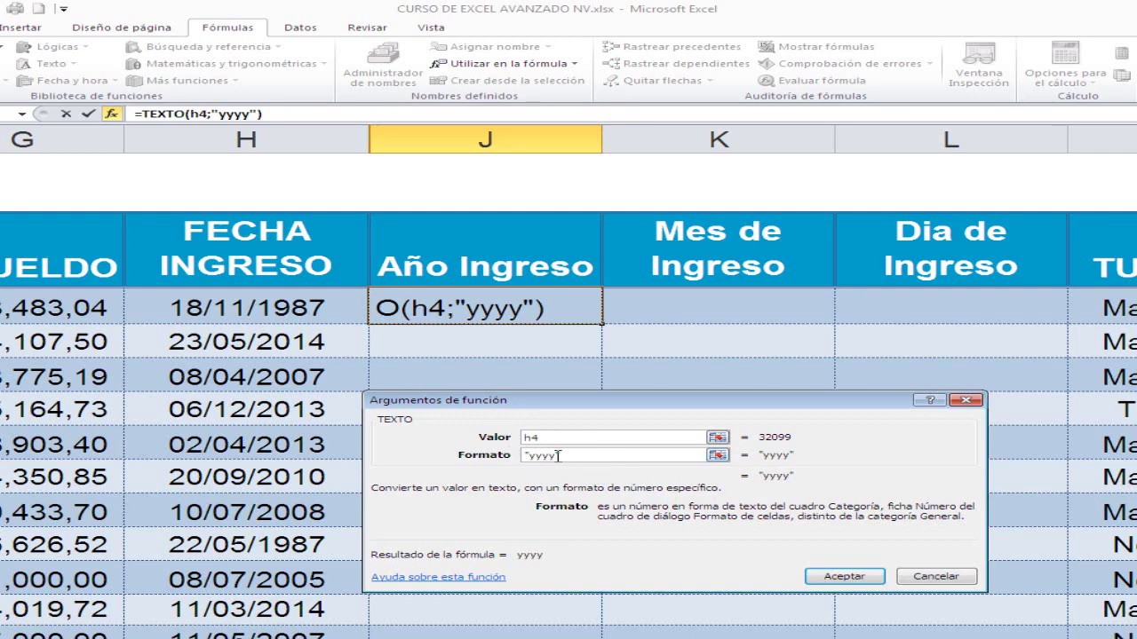
pyautogui.press('BackSpace')
pyautogui.press('BackSpace')
pyautogui.press('BackSpace')
pyautogui.press('BackSpace')
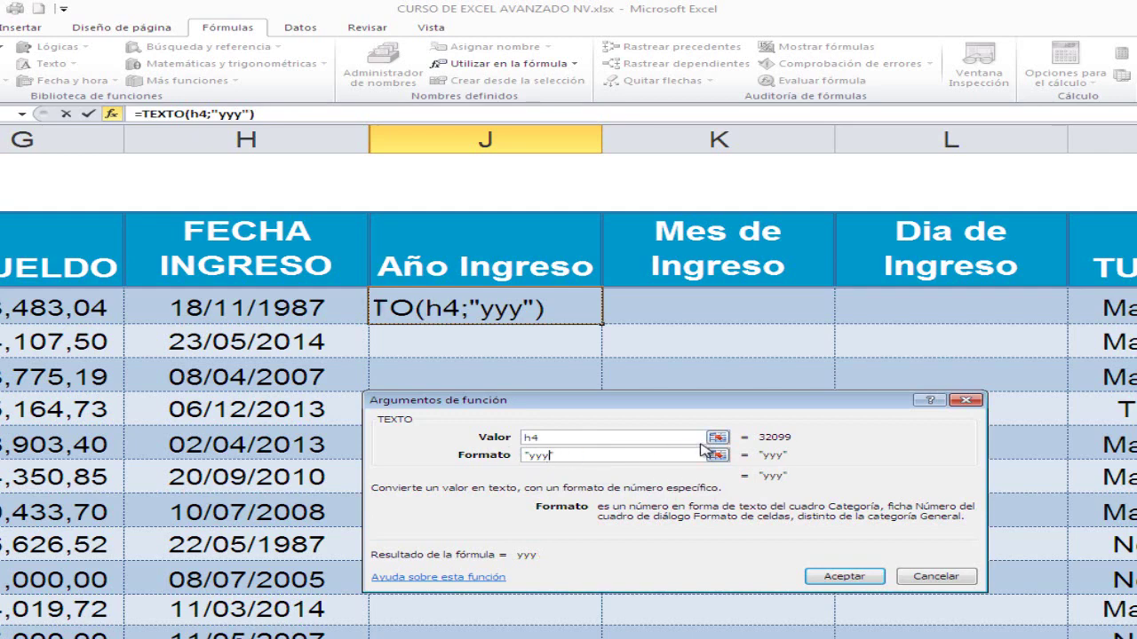
# Set the TEXTO format to "aaaa" in J4 and fill the formula down the Año Ingreso column
pyautogui.write('aaaa')
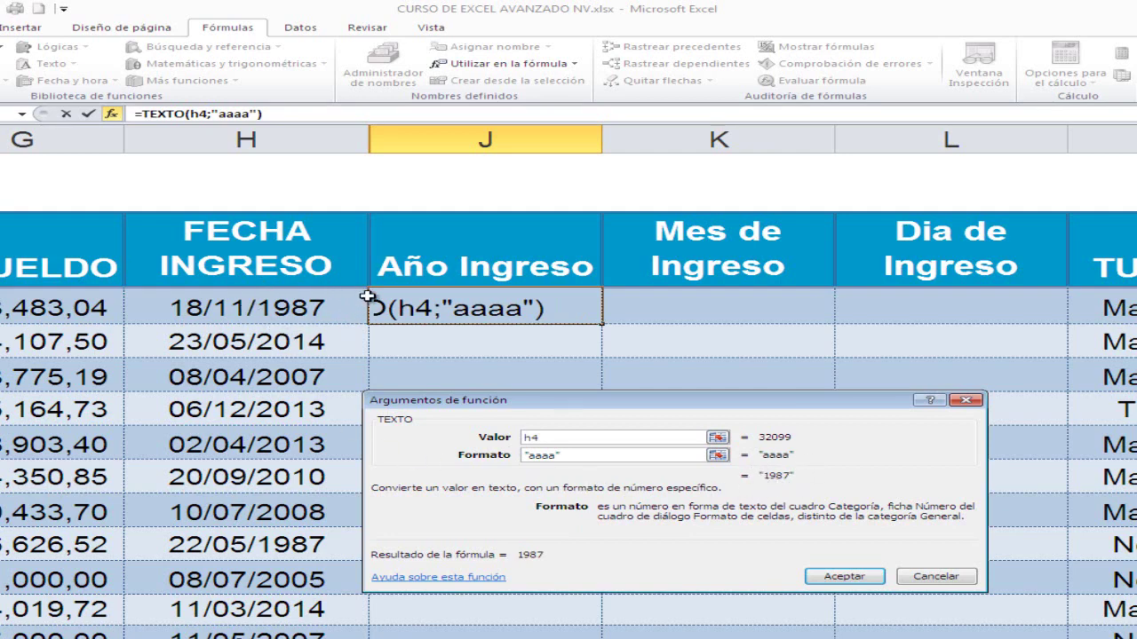
pyautogui.click(832, 577)
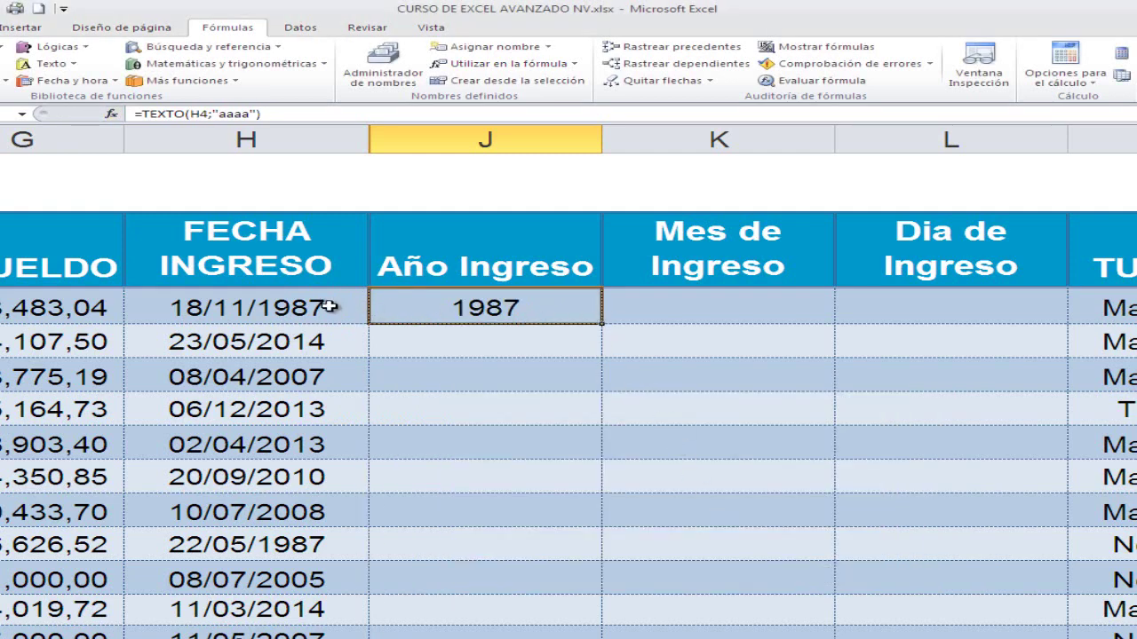
pyautogui.doubleClick(602, 324)
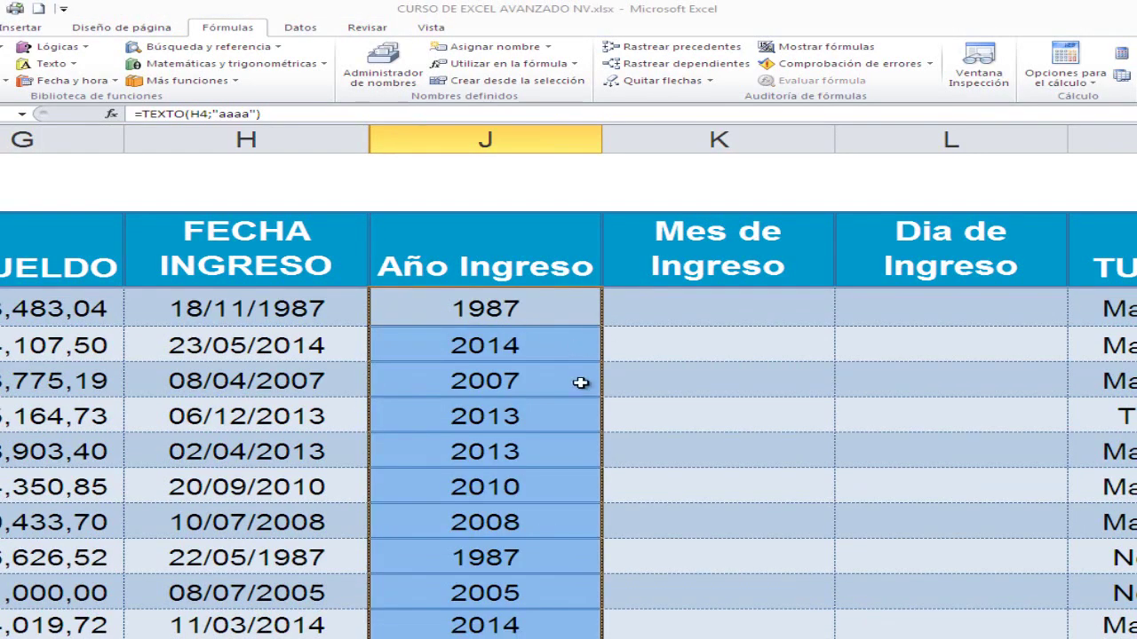
pyautogui.scroll(-1, 646, 465)
pyautogui.scroll(-5, 645, 464)
pyautogui.scroll(7, 646, 464)
pyautogui.click(553, 424)
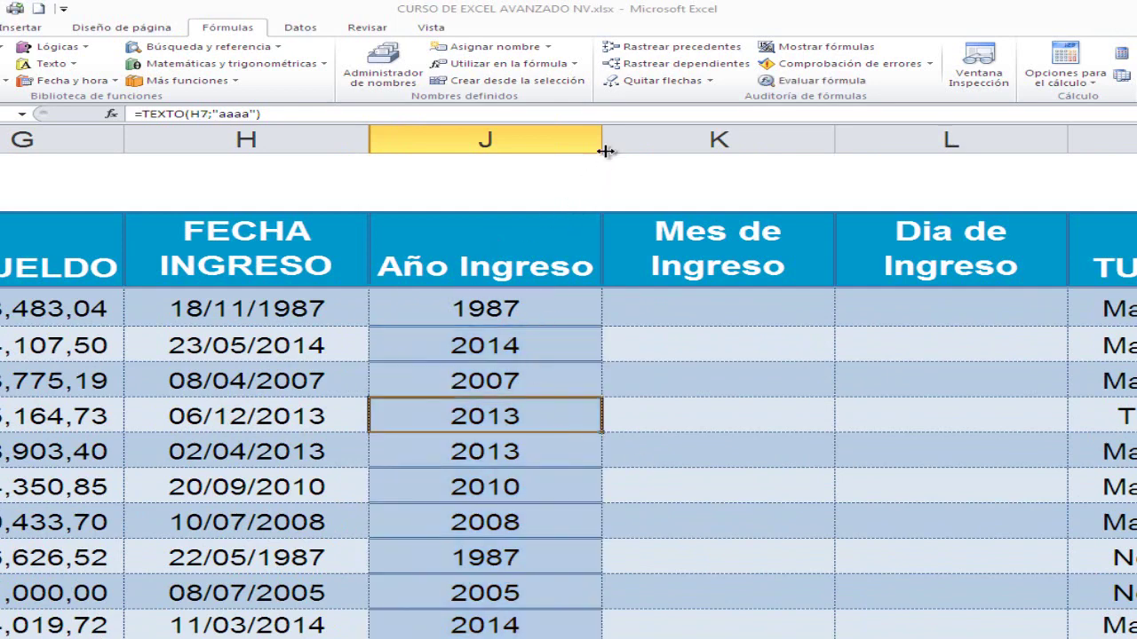
# Narrow the Año Ingreso and Mes de Ingreso columns to fit their two-line headers
pyautogui.moveTo(602, 146); pyautogui.dragTo(535, 149)
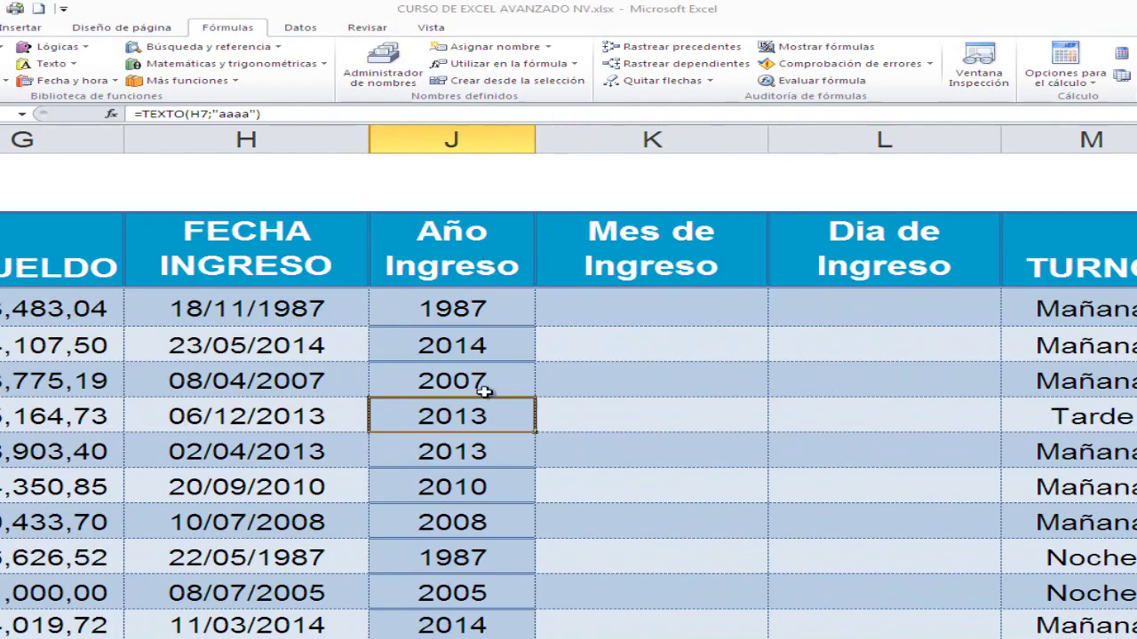
pyautogui.scroll(-15, 471, 415)
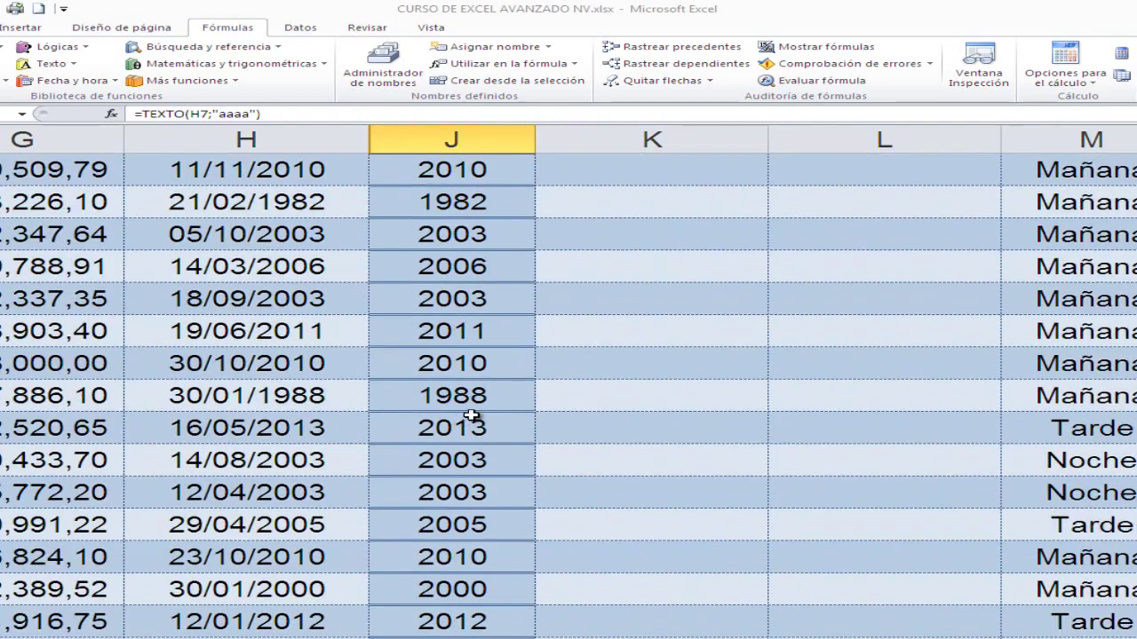
pyautogui.scroll(15, 447, 514)
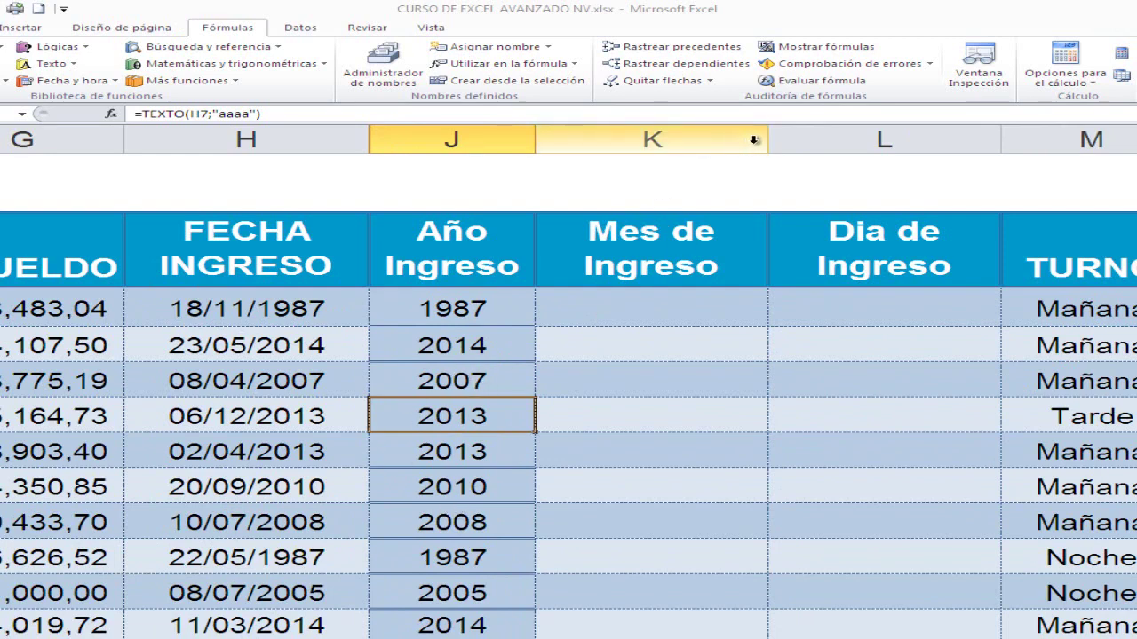
pyautogui.moveTo(767, 139); pyautogui.dragTo(702, 147)
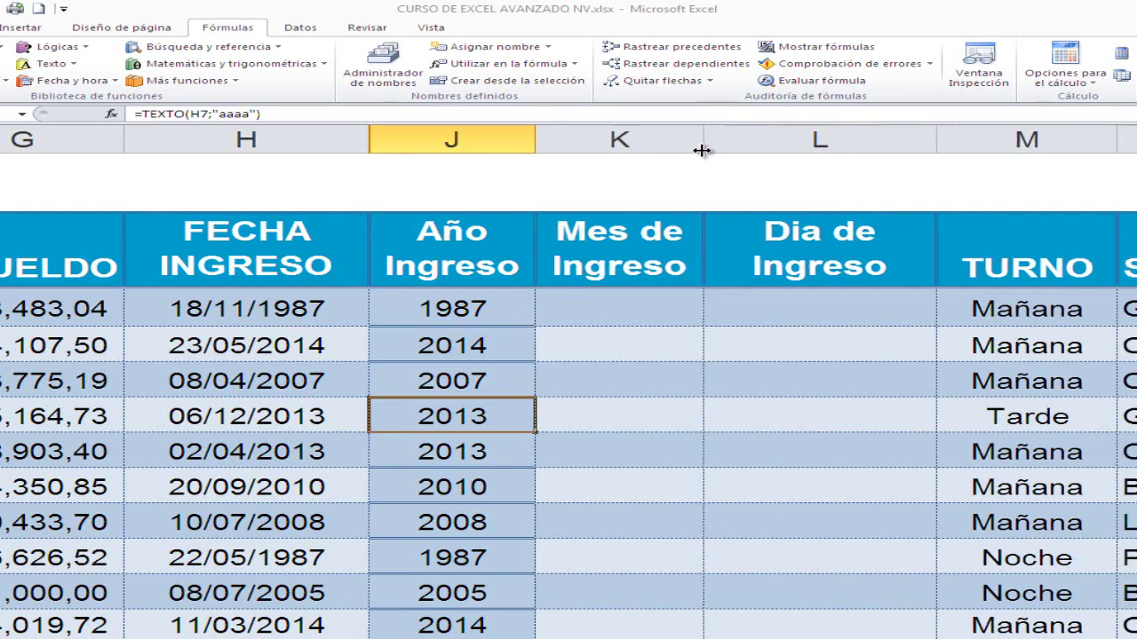
# Enter a TEXTO function in K4 with value H4 and format "mmmm", and fill it down the Mes de Ingreso column
pyautogui.click(632, 309)
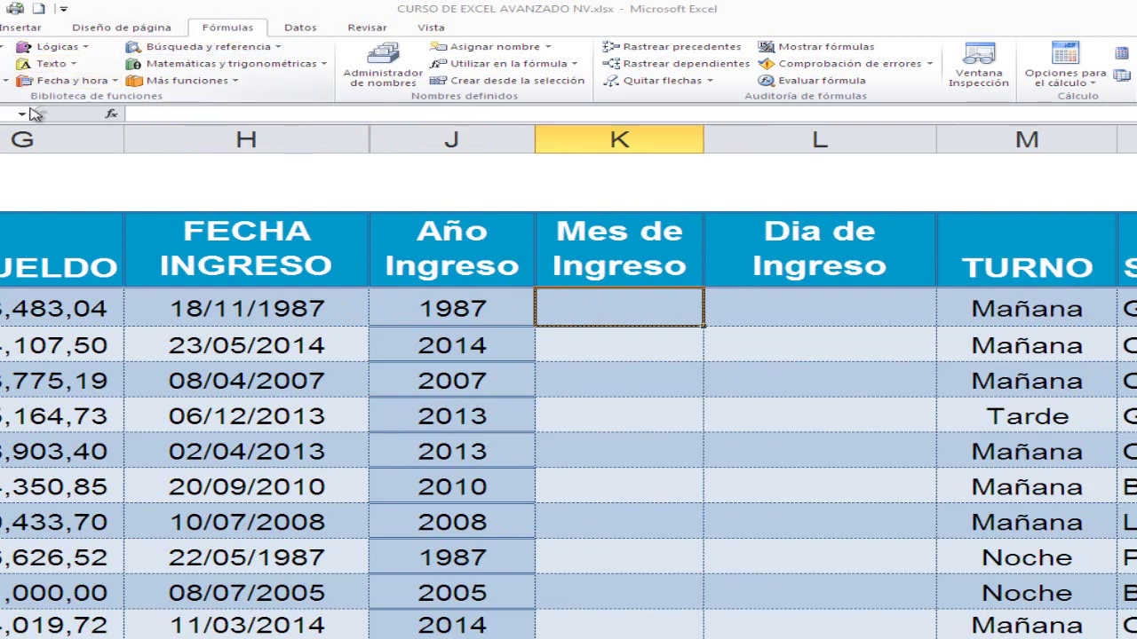
pyautogui.click(74, 69)
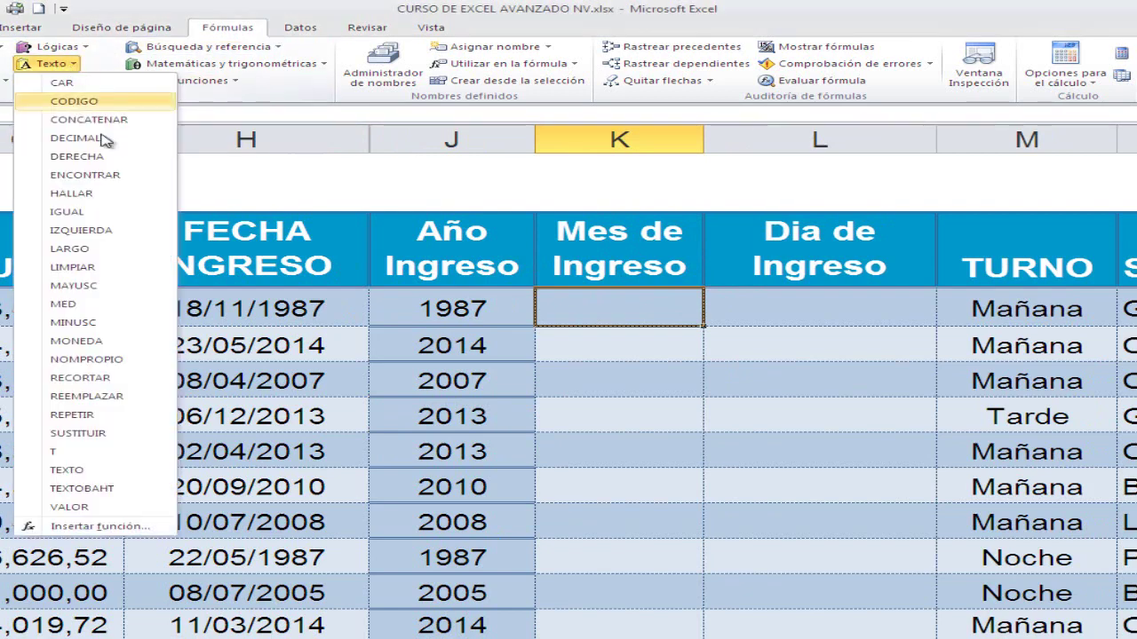
pyautogui.click(89, 465)
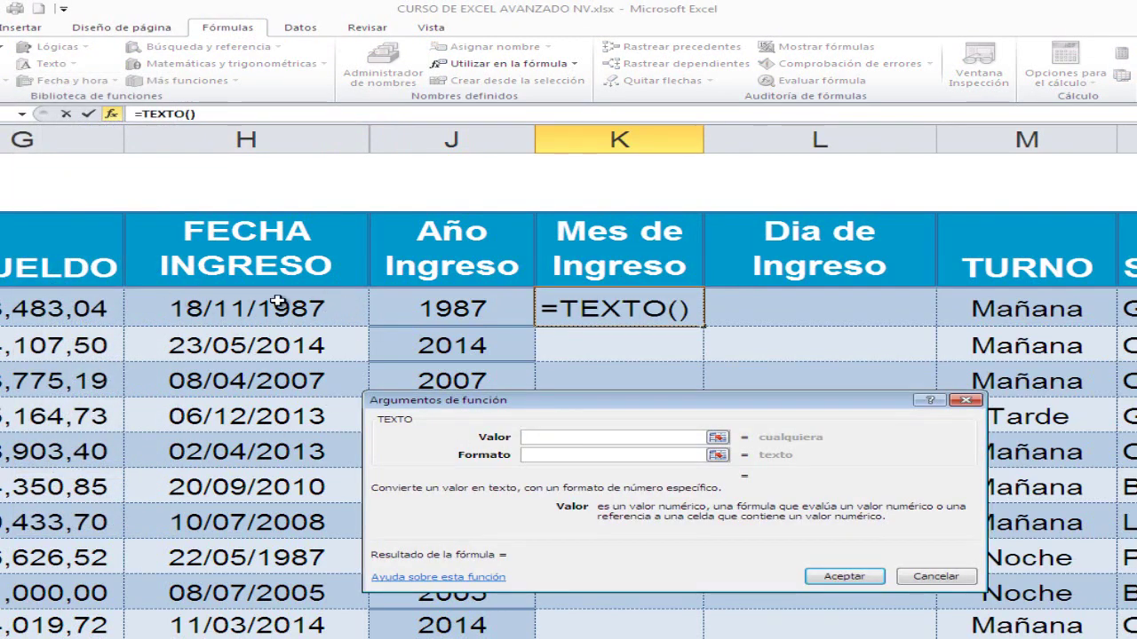
pyautogui.write('h4')
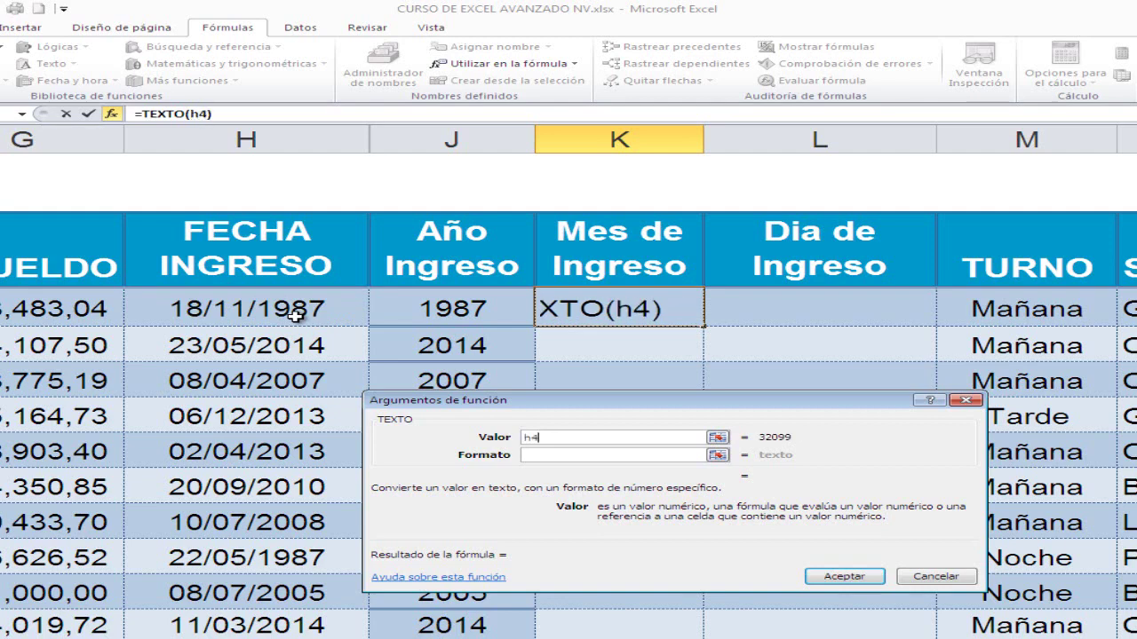
pyautogui.click(551, 455)
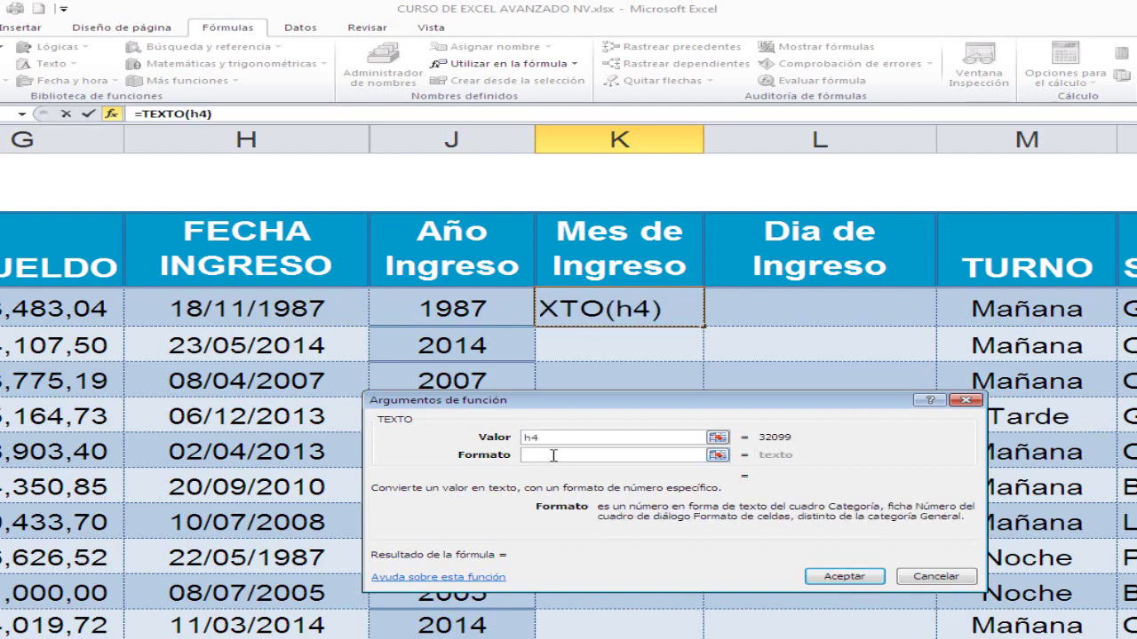
pyautogui.write('"')
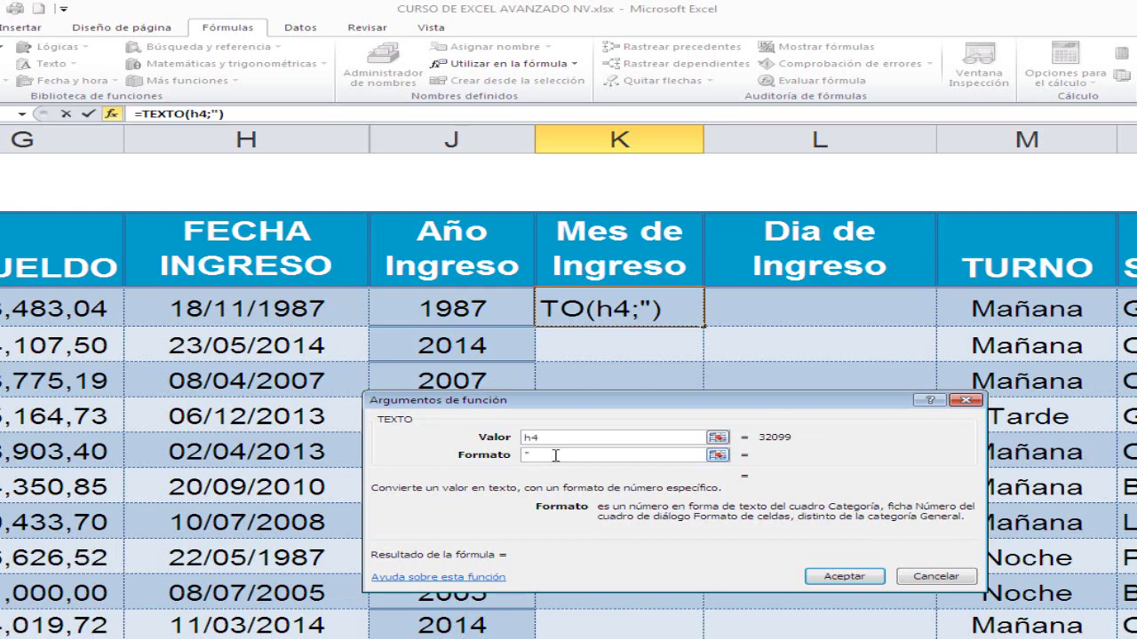
pyautogui.write('mmmm')
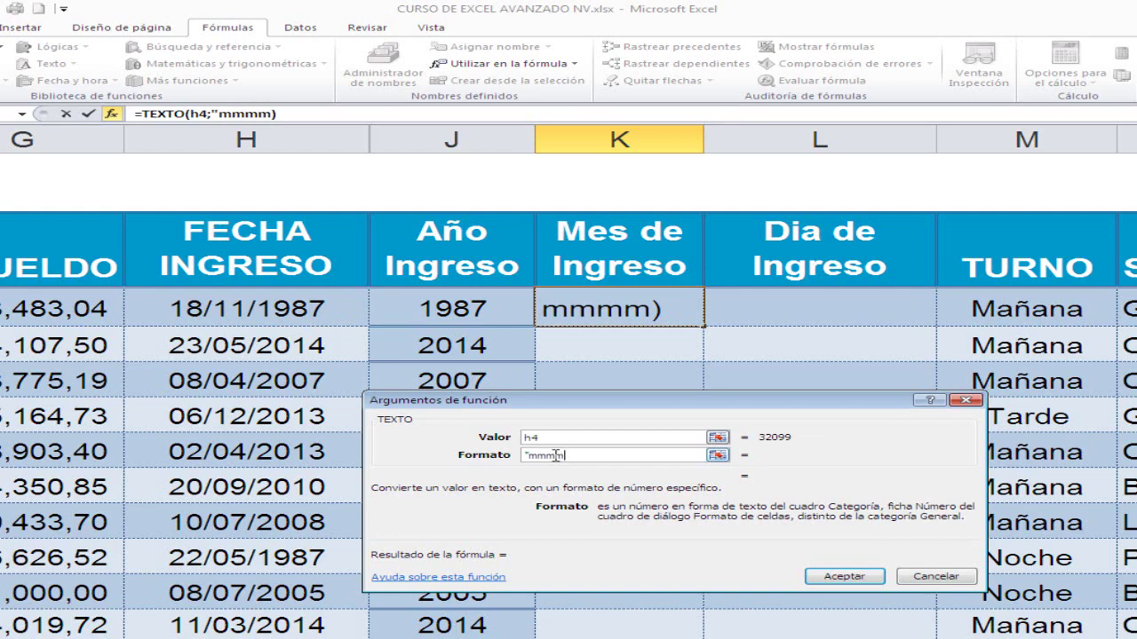
pyautogui.write('"')
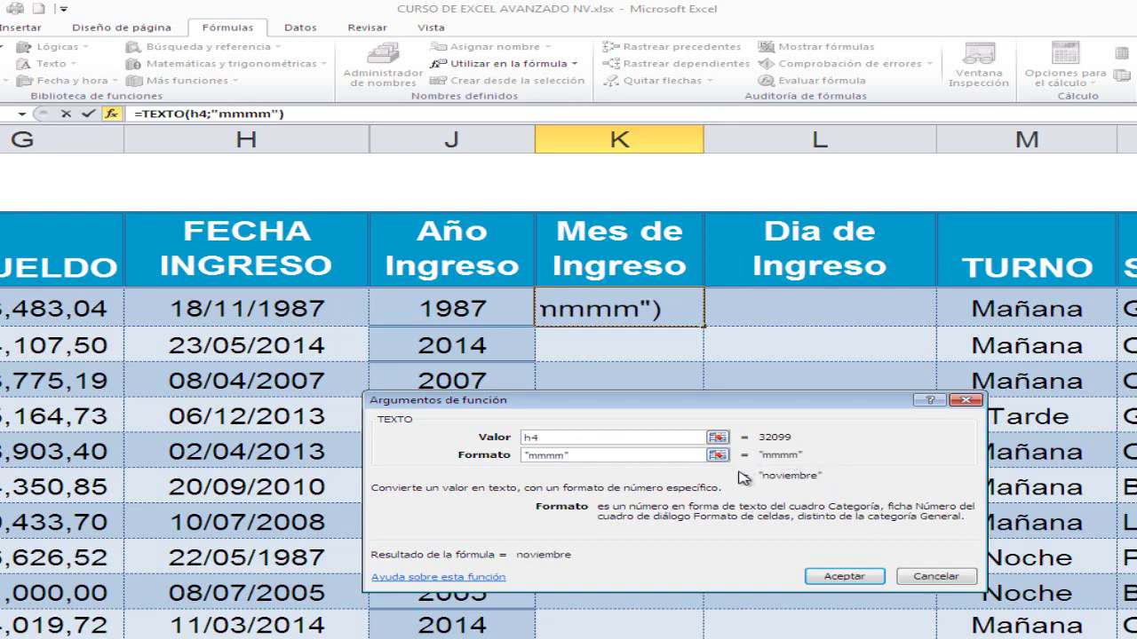
pyautogui.click(839, 576)
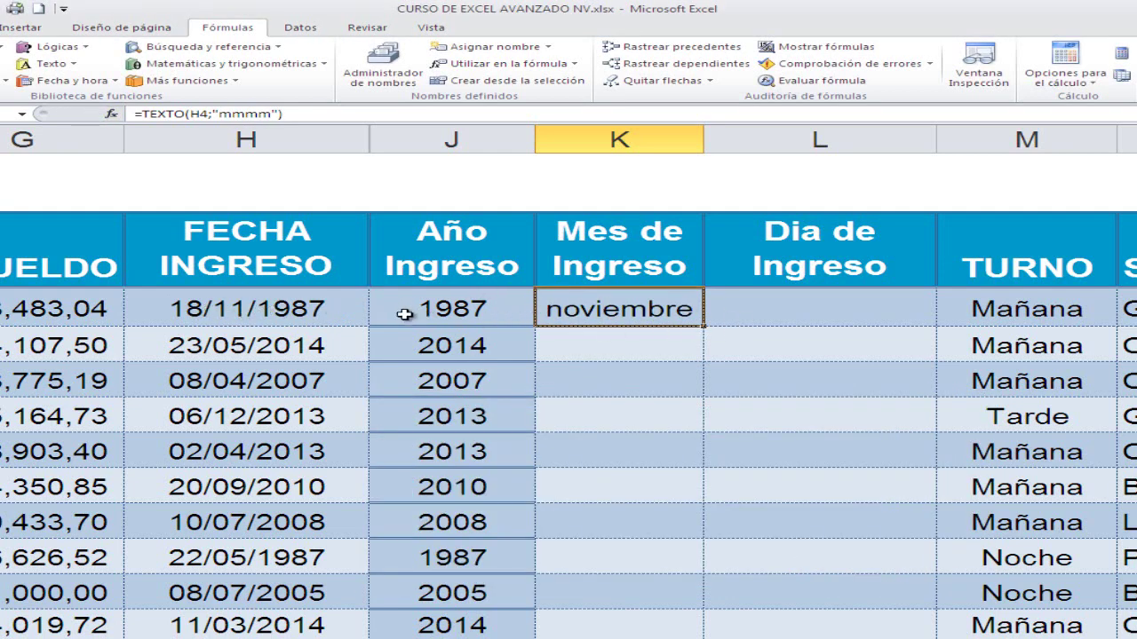
pyautogui.doubleClick(704, 328)
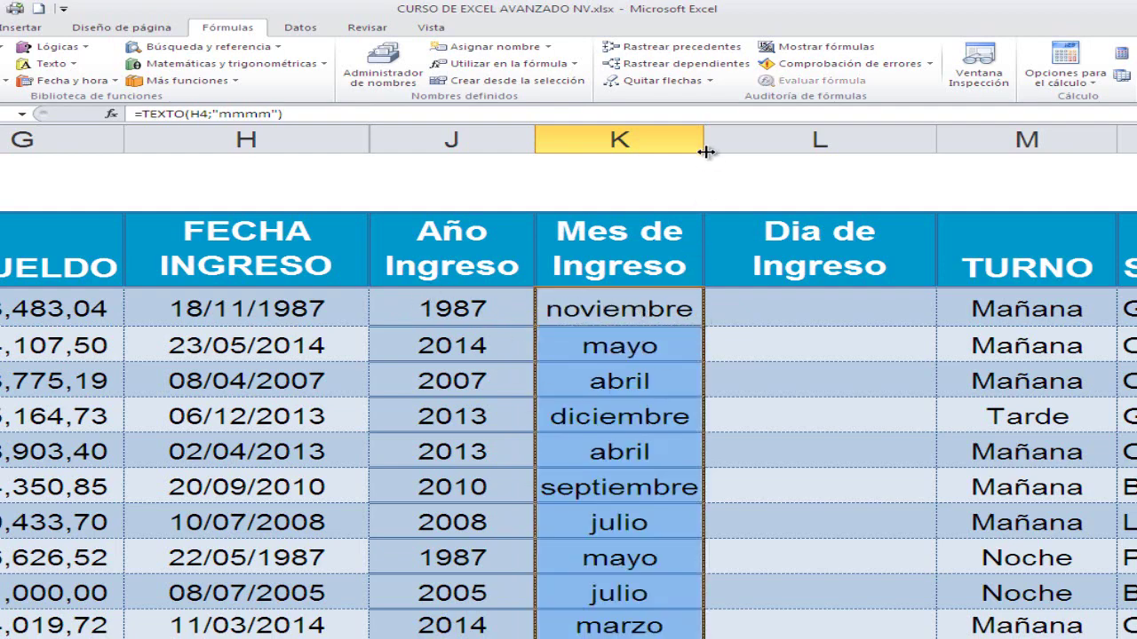
# Widen the Mes de Ingreso column slightly and narrow the Dia de Ingreso column
pyautogui.moveTo(705, 152); pyautogui.dragTo(713, 152)
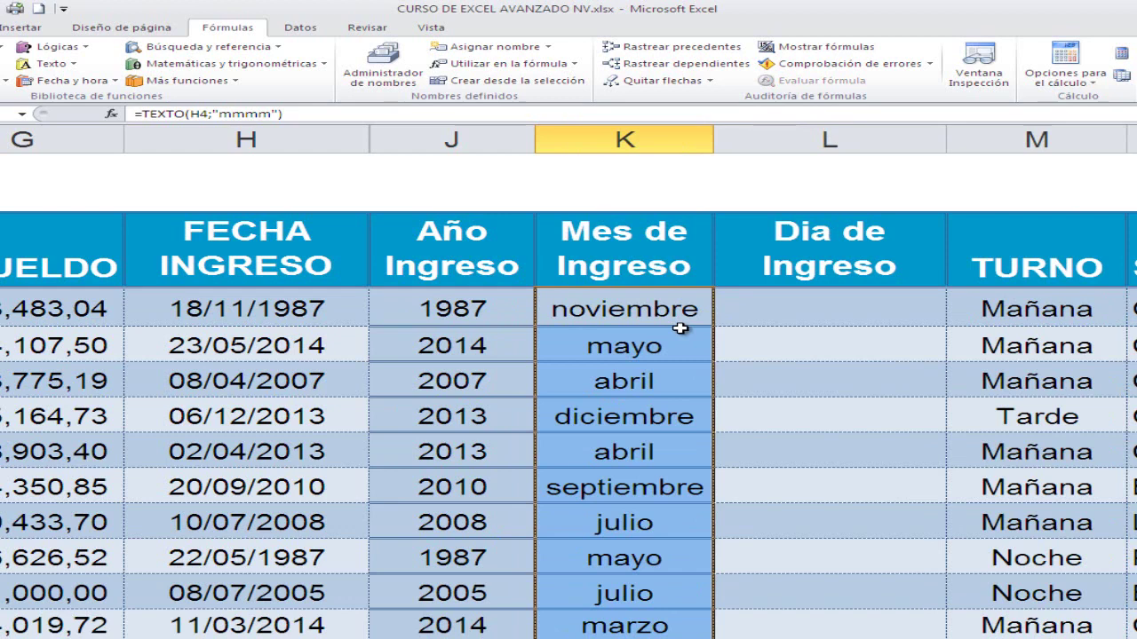
pyautogui.click(772, 315)
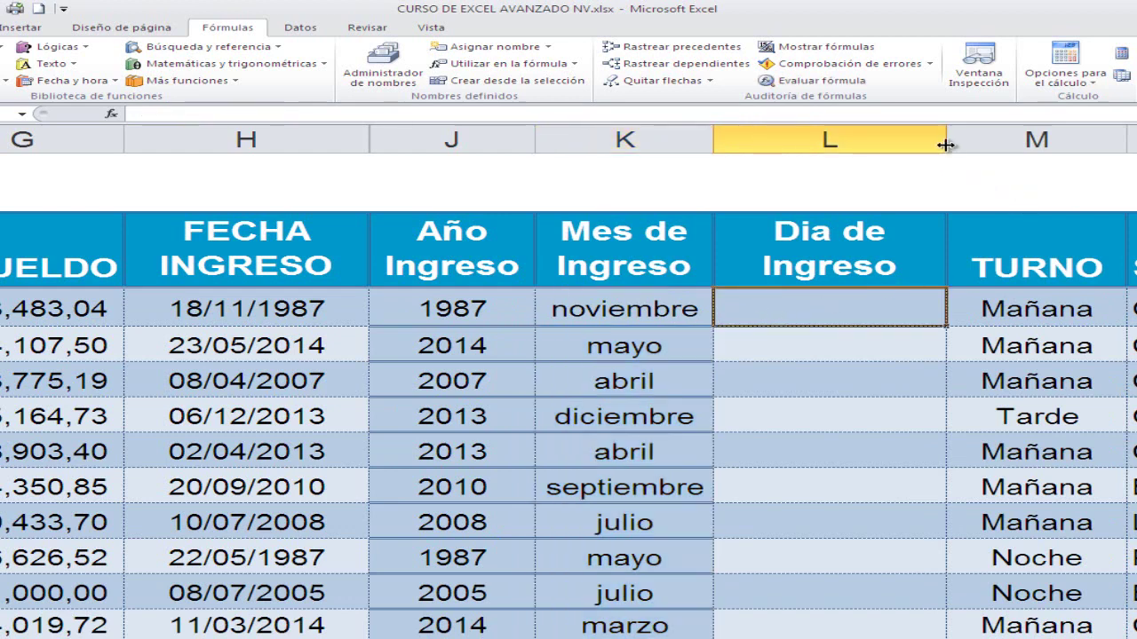
pyautogui.moveTo(945, 145); pyautogui.dragTo(916, 145)
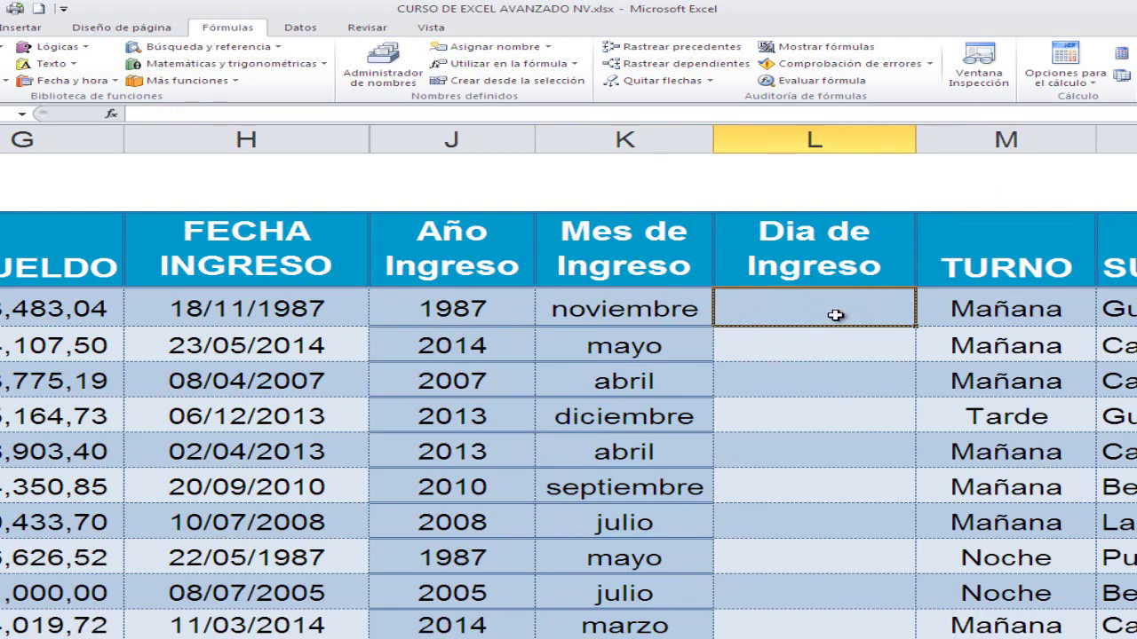
# Enter a TEXTO function in L4 with value H4 and format "dddd"
pyautogui.click(64, 67)
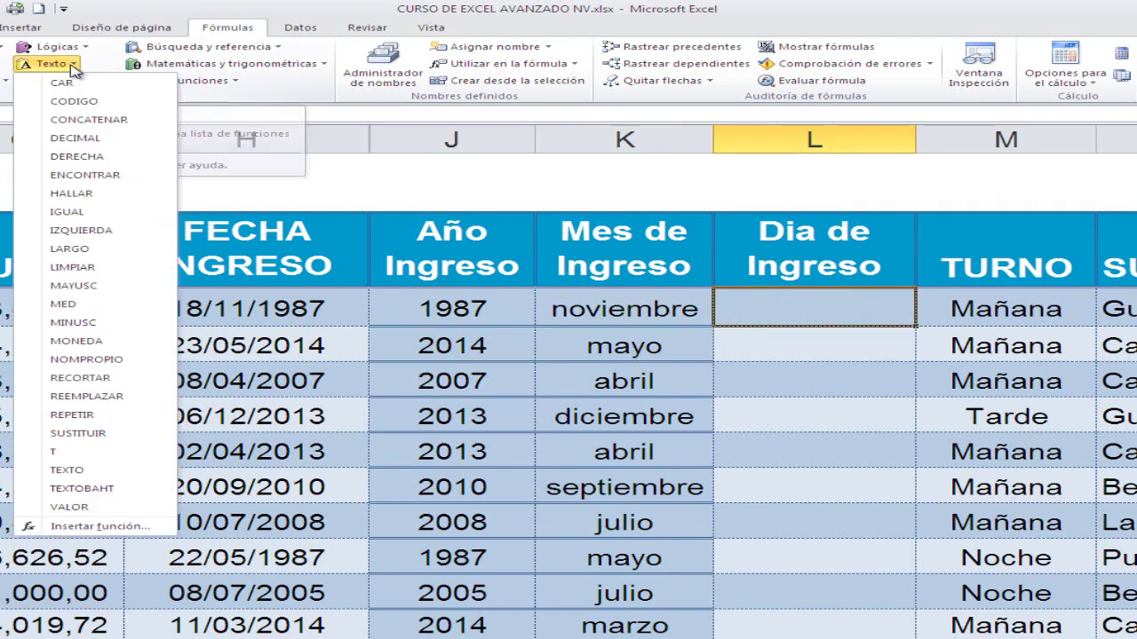
pyautogui.click(87, 470)
pyautogui.moveTo(568, 415); pyautogui.dragTo(719, 406)
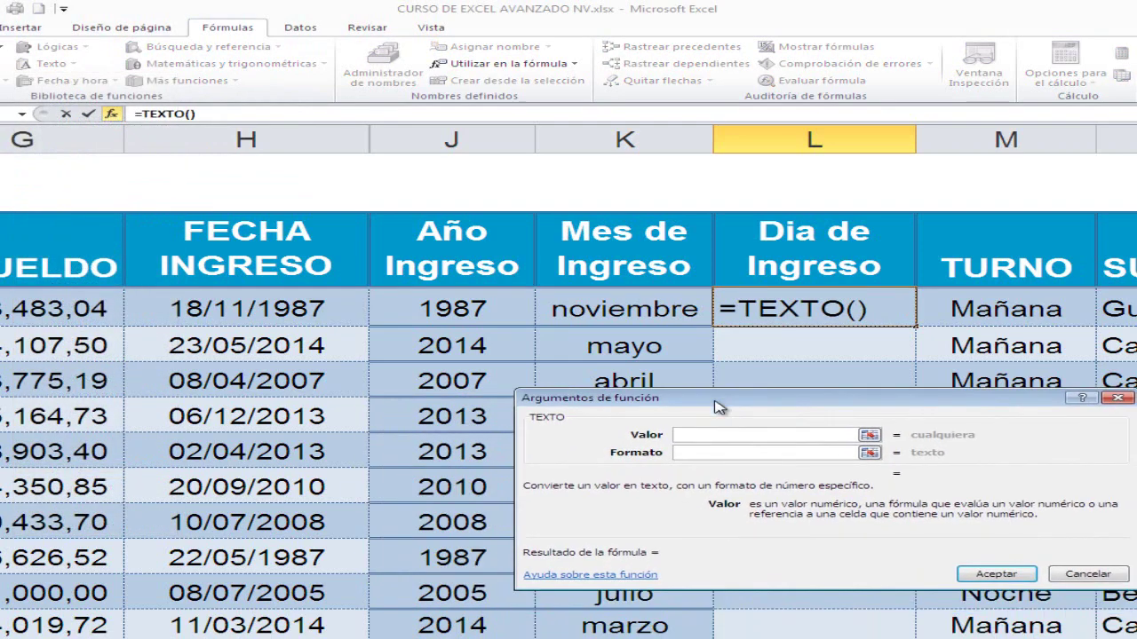
pyautogui.click(293, 308)
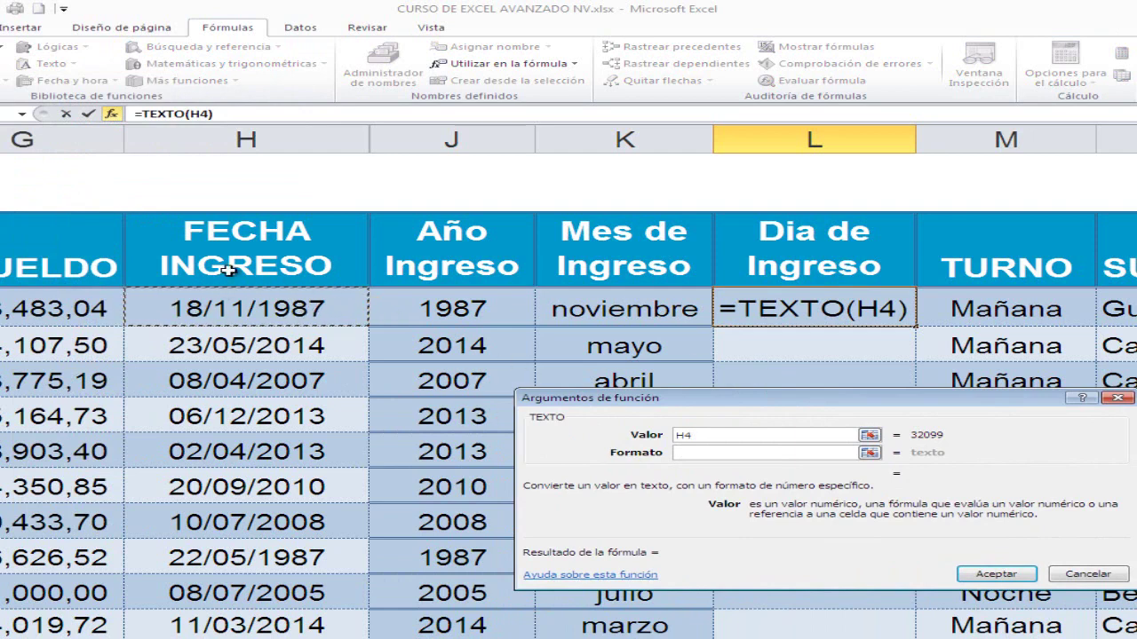
pyautogui.click(763, 454)
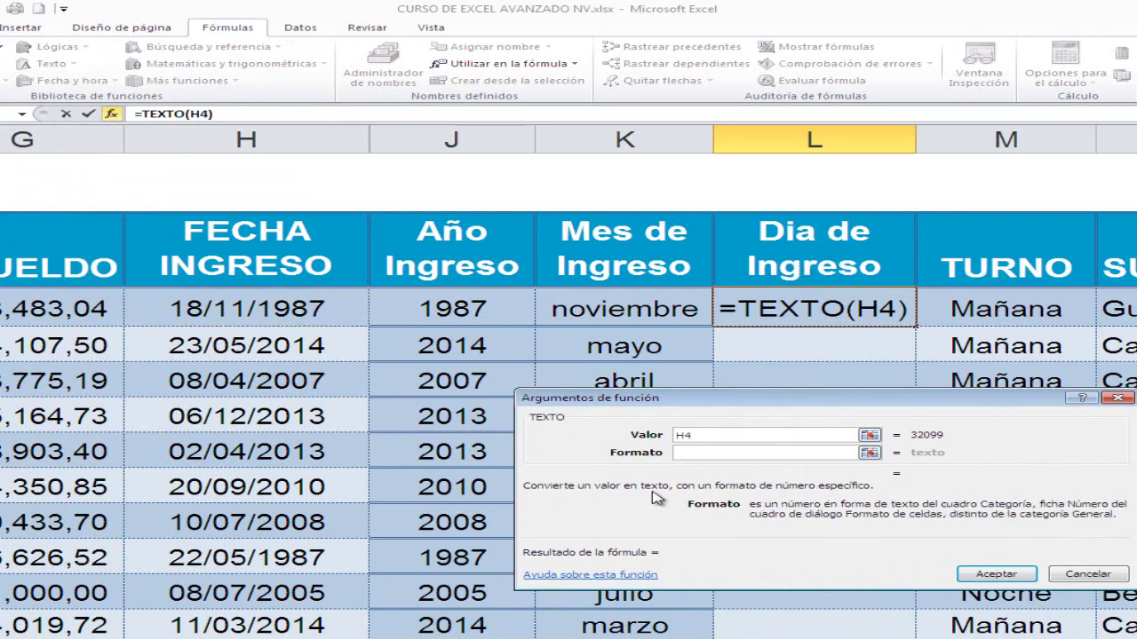
pyautogui.write('"')
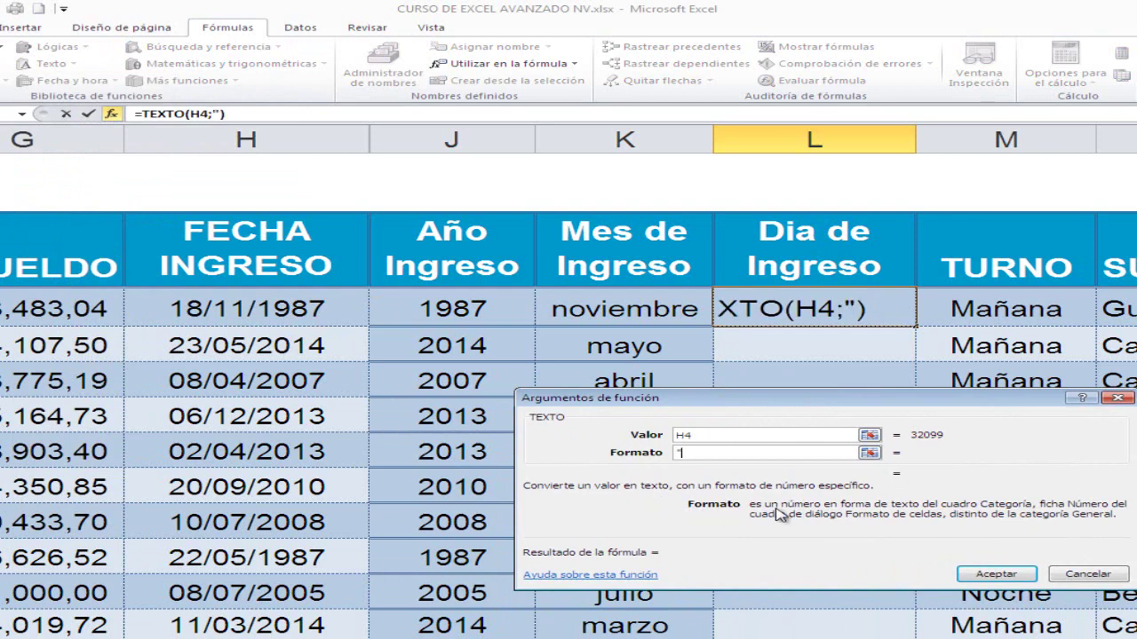
pyautogui.write('dddd')
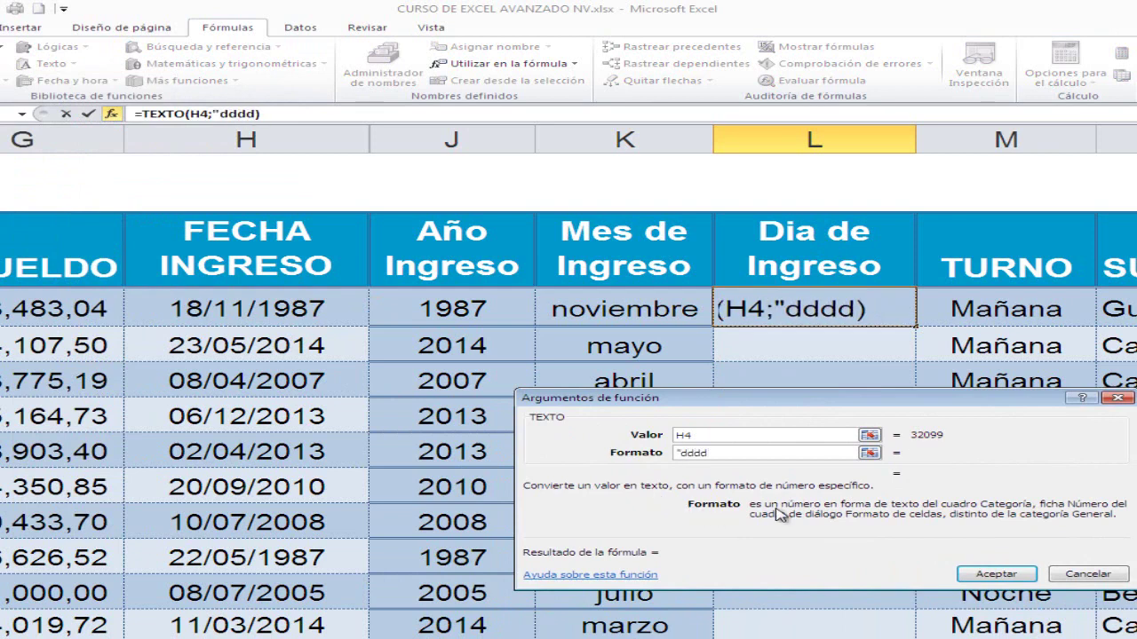
pyautogui.write('"')
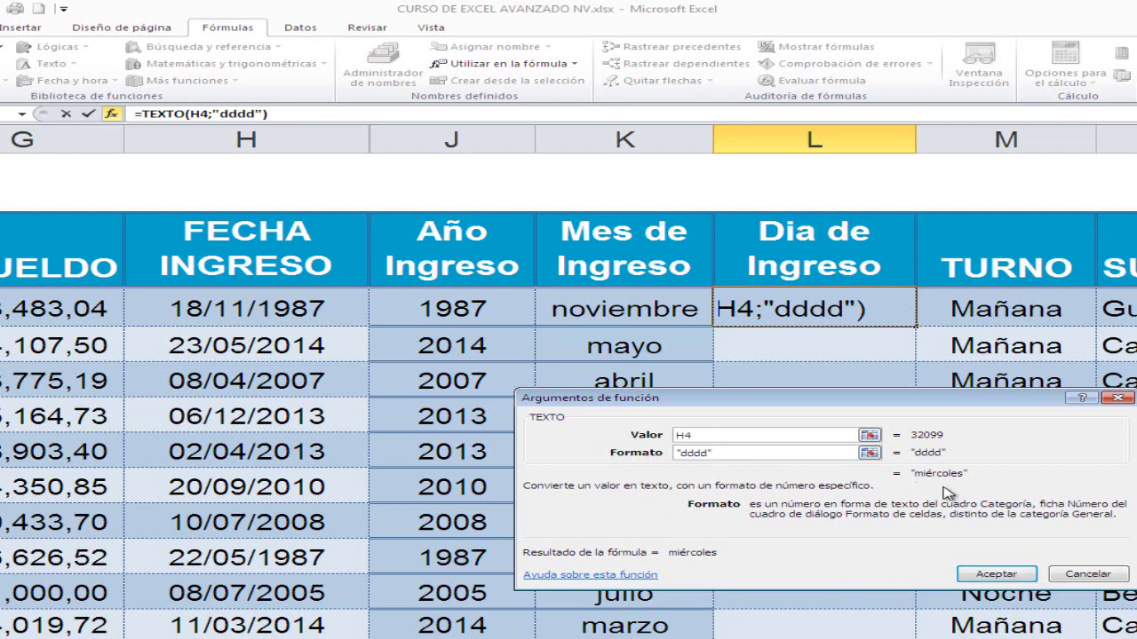
pyautogui.click(996, 575)
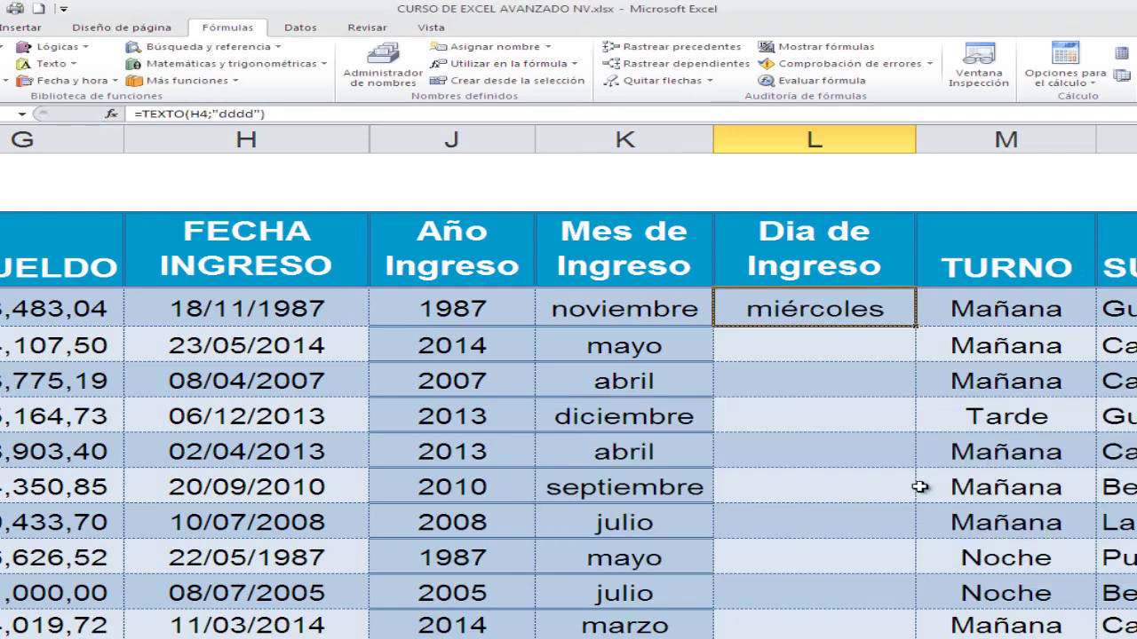
# Fill the L4 formula down the Dia de Ingreso column and check the results along the table
pyautogui.doubleClick(918, 327)
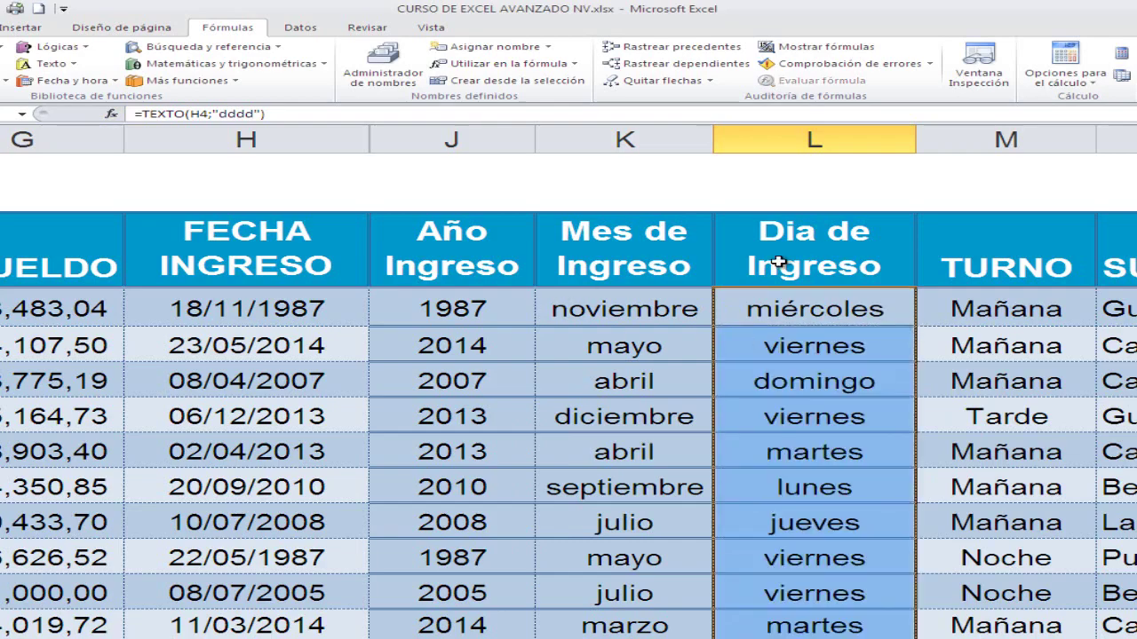
pyautogui.scroll(-3, 372, 412)
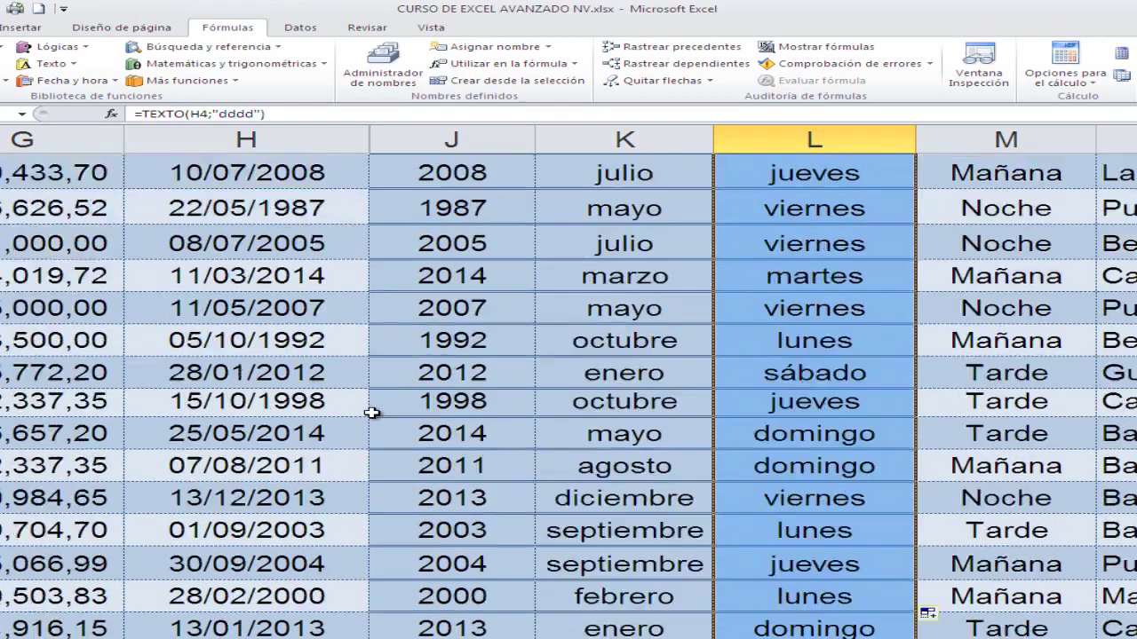
pyautogui.scroll(3, 372, 412)
pyautogui.click(540, 418)
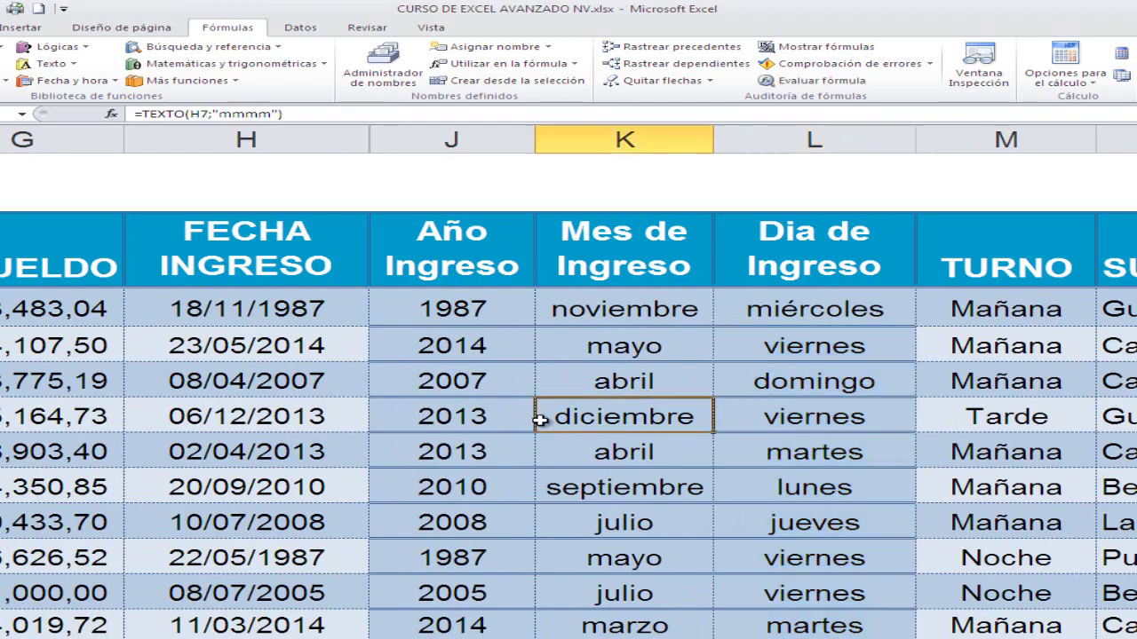
pyautogui.scroll(-3, 540, 419)
pyautogui.scroll(3, 540, 419)
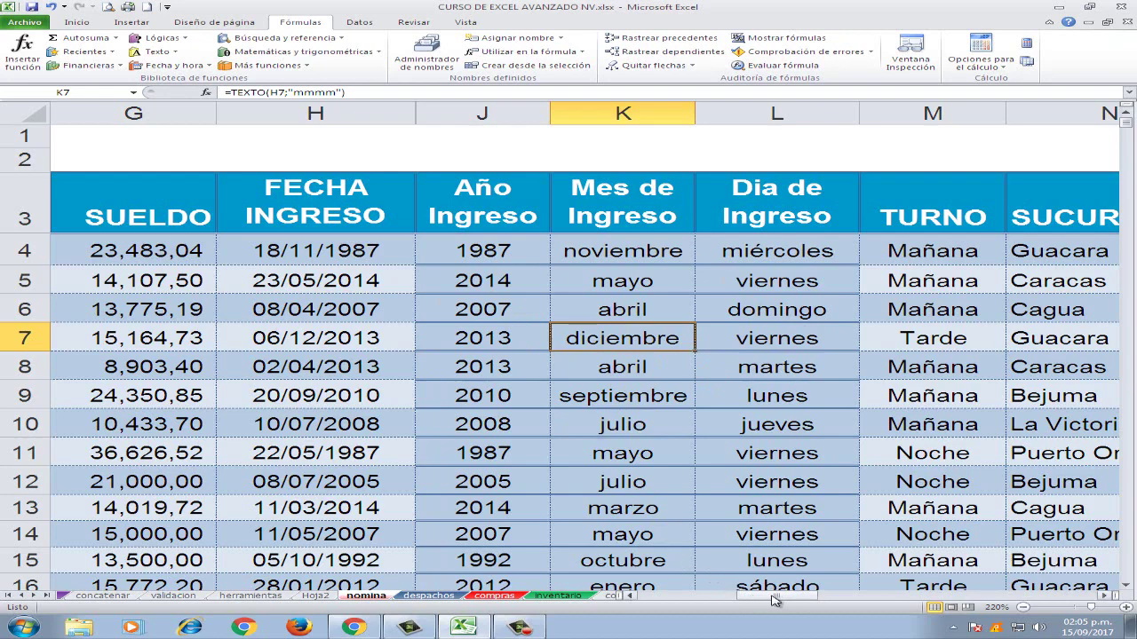
# Insert a new column between CEDULA and F-NAC and enter the header "C.I." in B3
pyautogui.moveTo(772, 601); pyautogui.dragTo(668, 607)
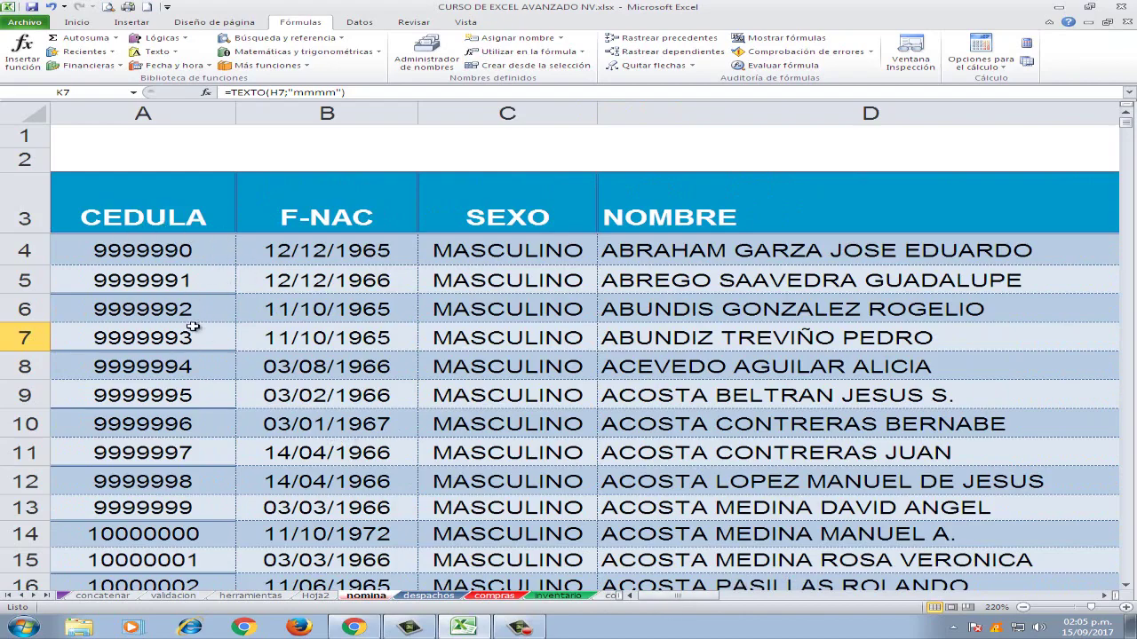
pyautogui.scroll(-6, 192, 327)
pyautogui.scroll(6, 193, 326)
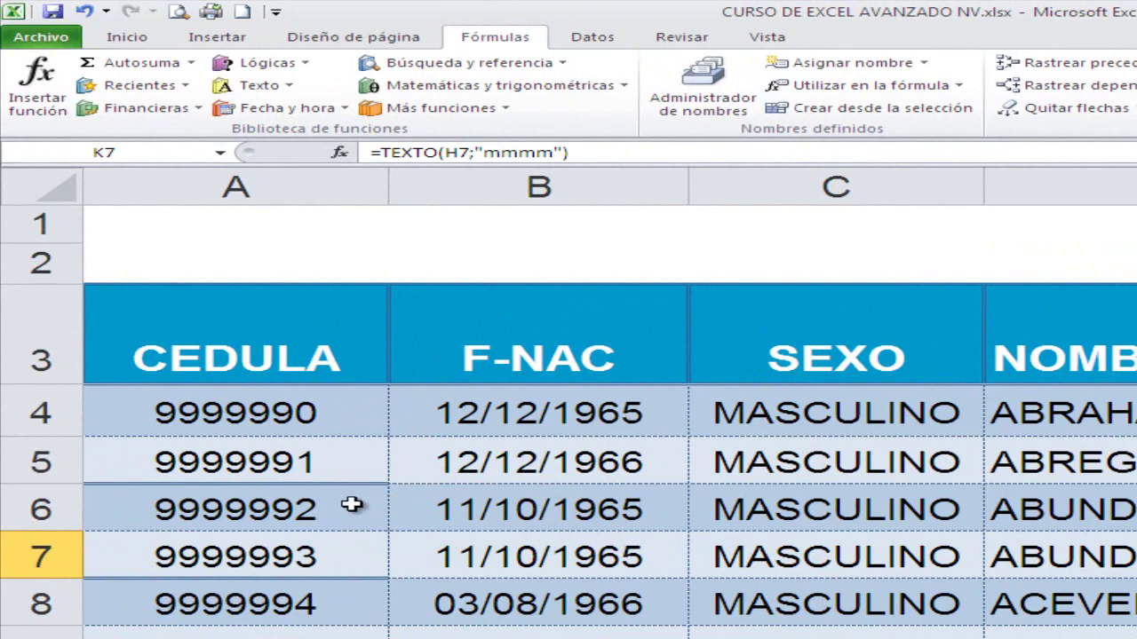
pyautogui.rightClick(523, 189)
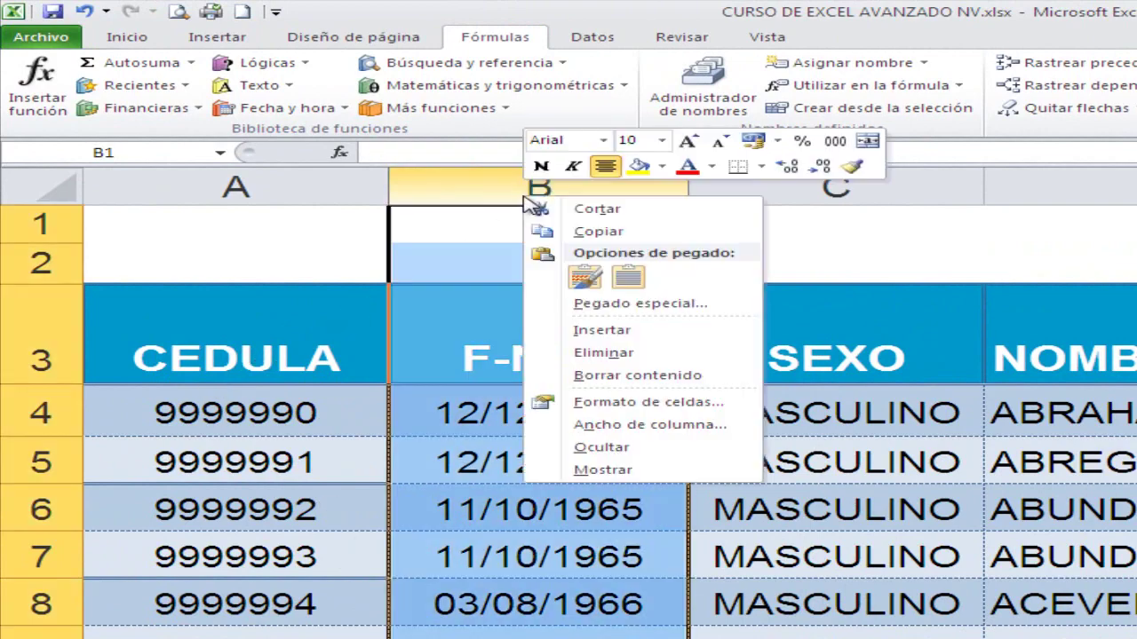
pyautogui.click(650, 327)
pyautogui.click(616, 349)
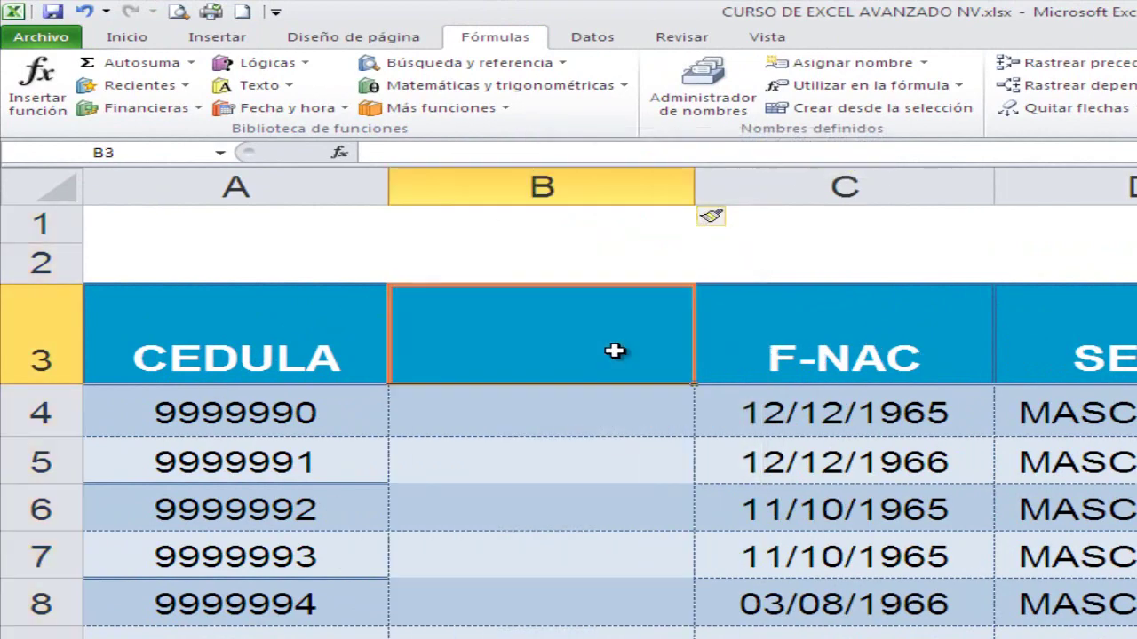
pyautogui.write('C.I.')
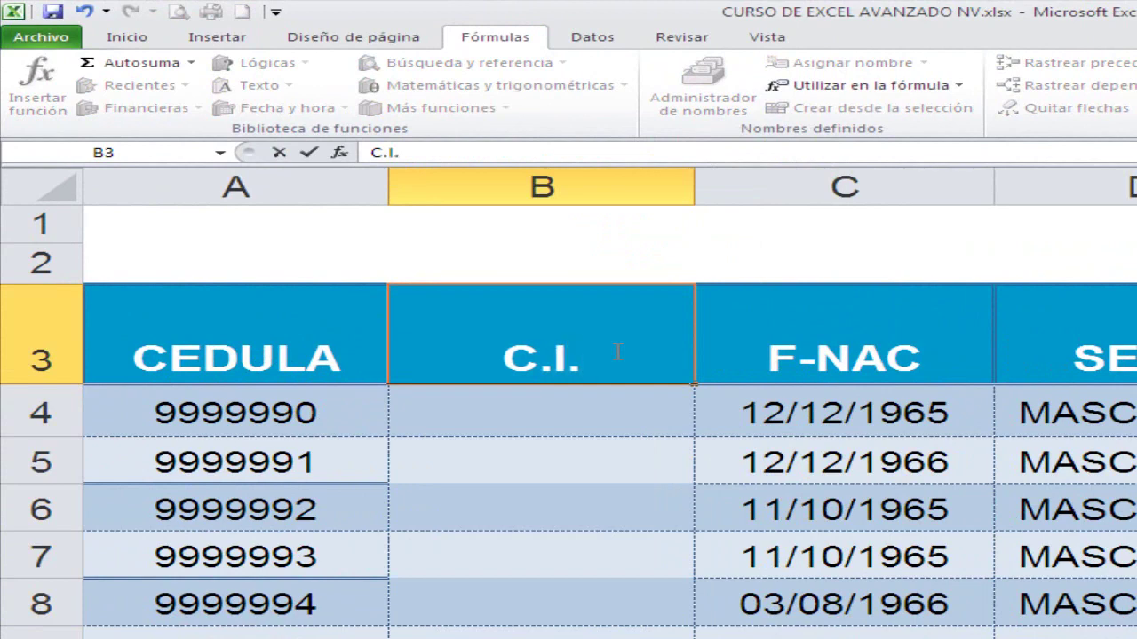
pyautogui.press('Return')
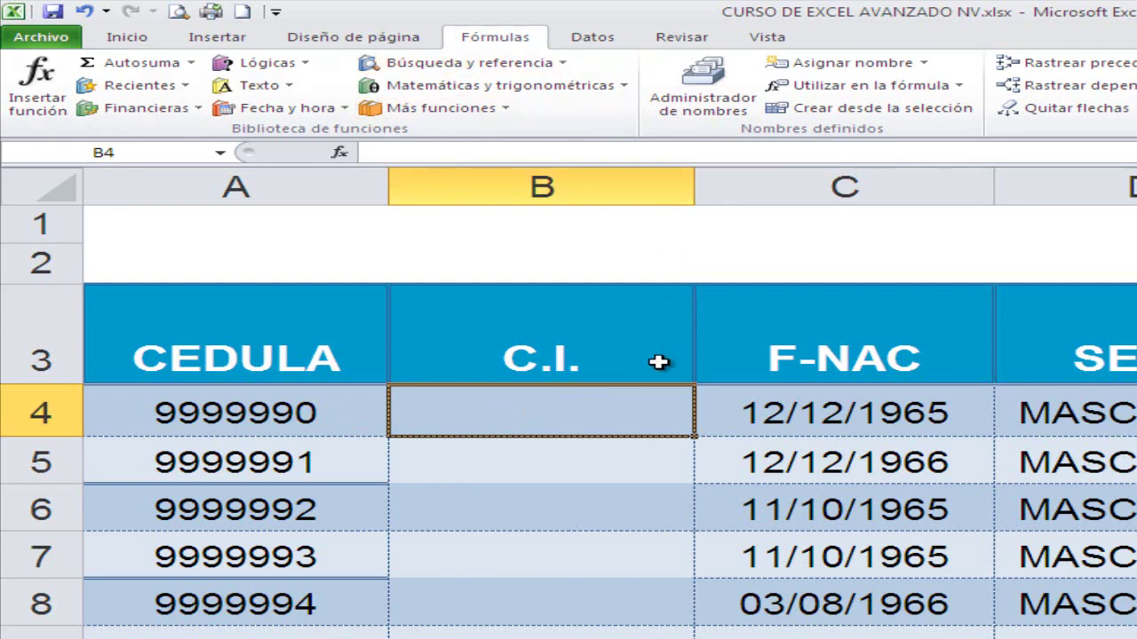
pyautogui.click(289, 86)
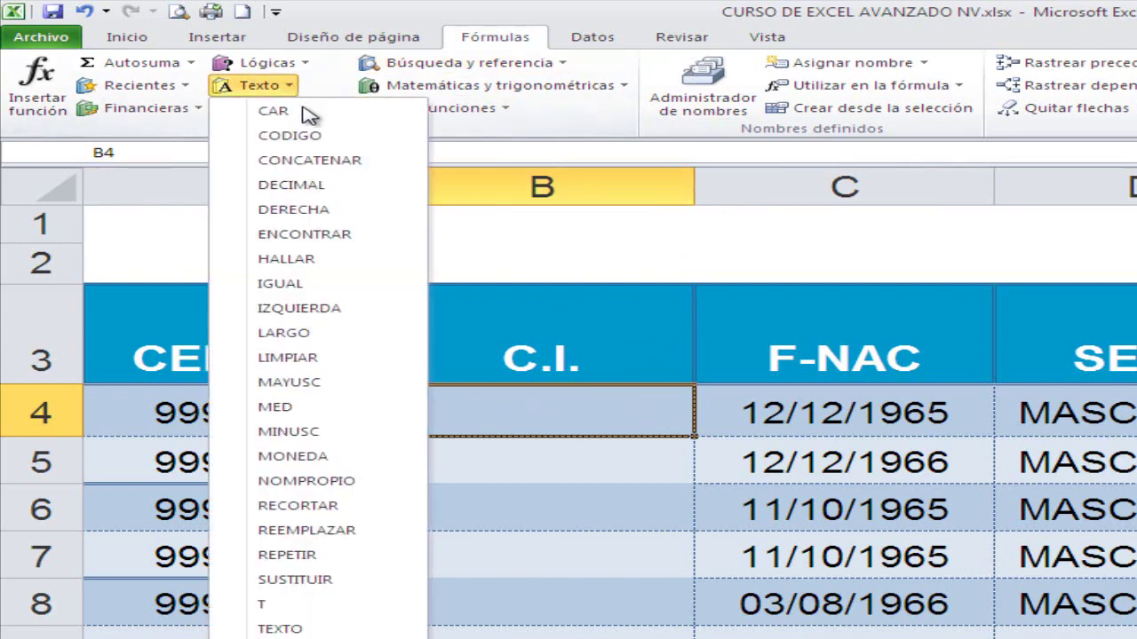
pyautogui.click(317, 613)
pyautogui.press('Escape')
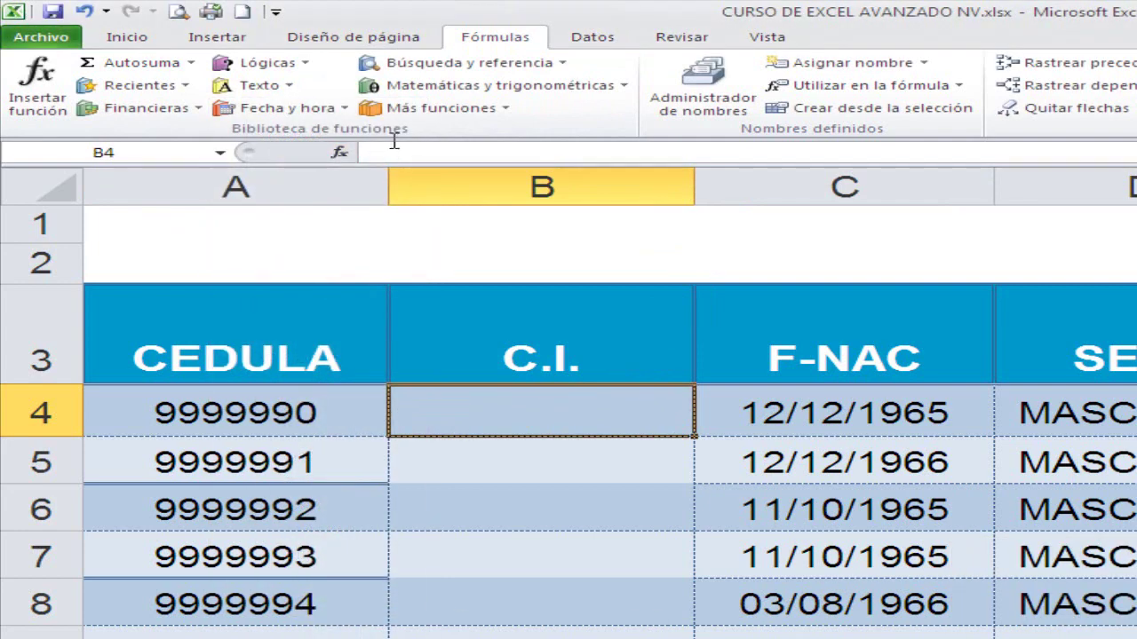
# Enter a TEXTO function in B4 with value A4 and format "V-0#.###.###"
pyautogui.click(288, 86)
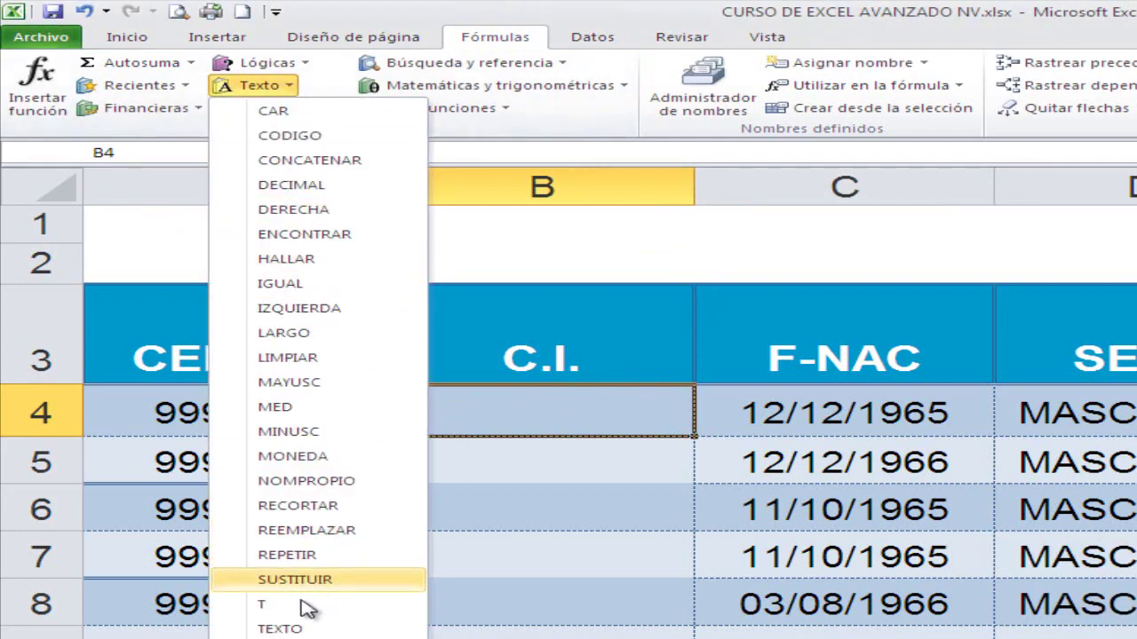
pyautogui.click(297, 627)
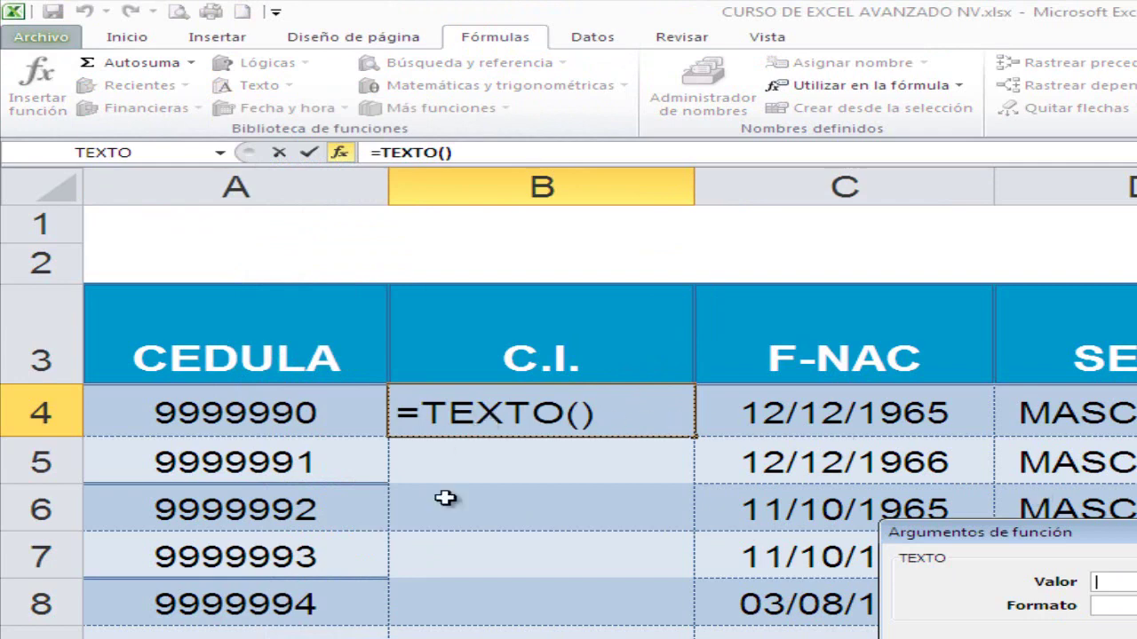
pyautogui.click(375, 413)
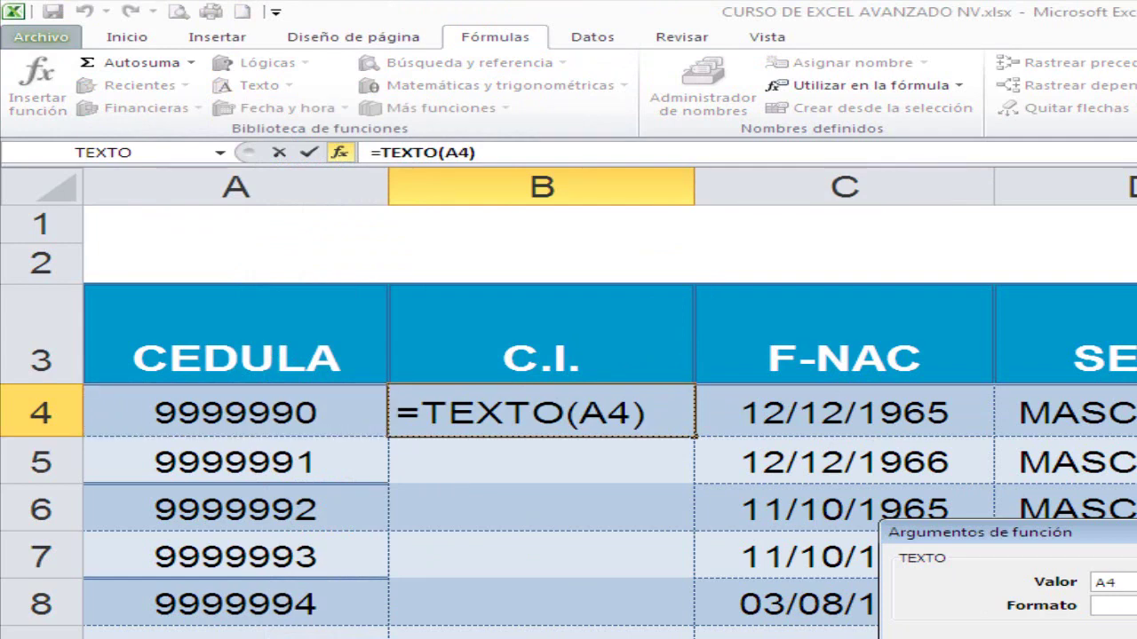
pyautogui.press('Tab')
pyautogui.write('"')
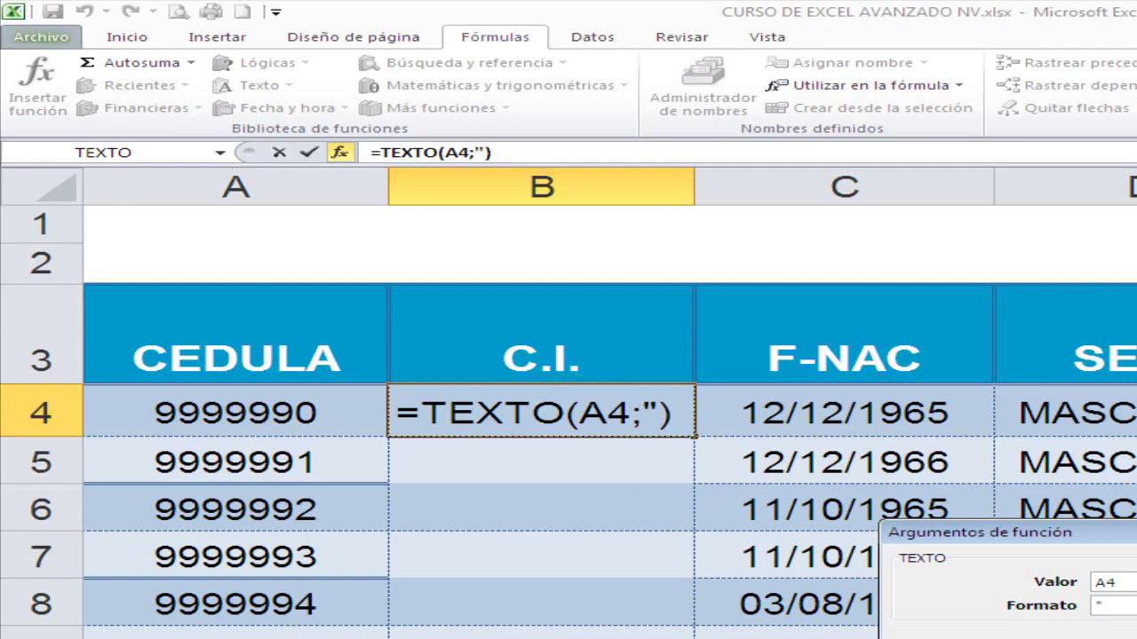
pyautogui.write('V-')
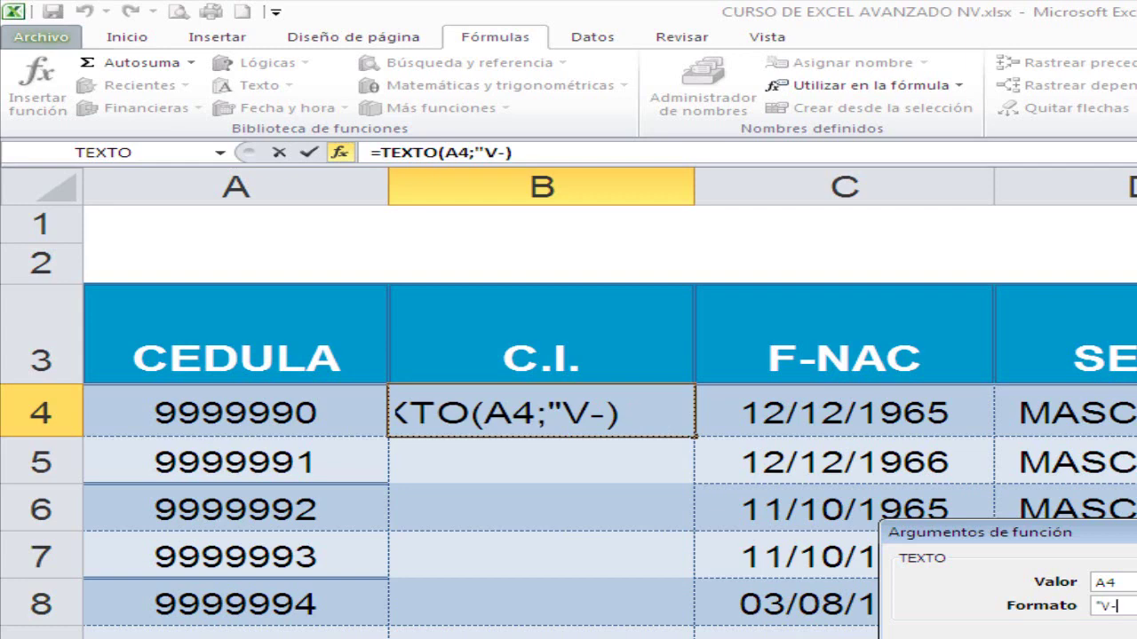
pyautogui.write('0')
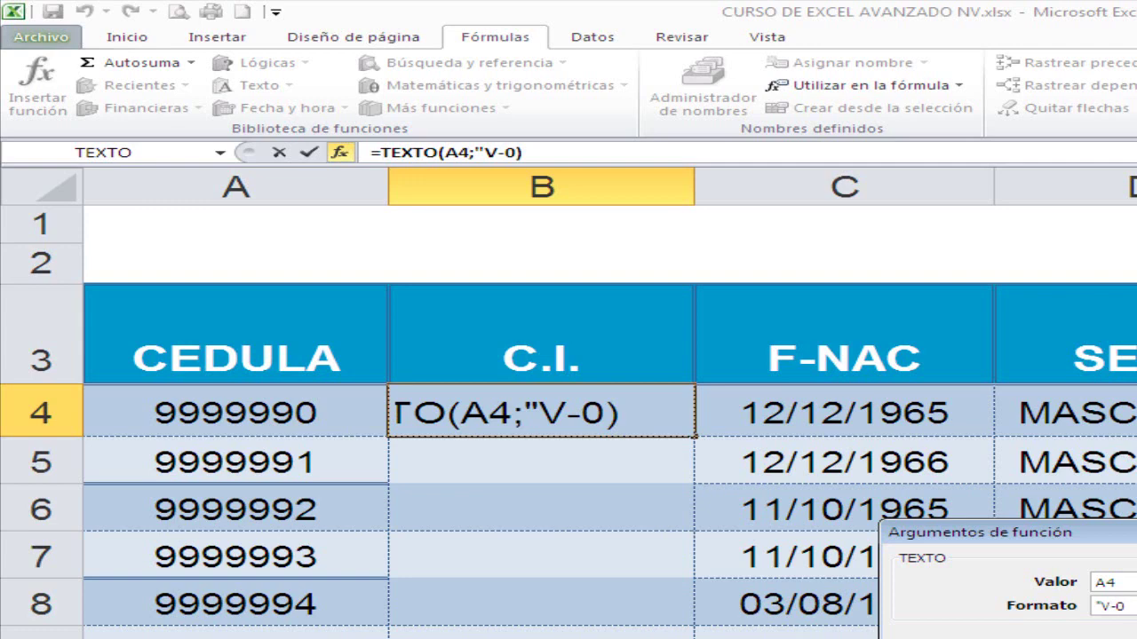
pyautogui.write('#')
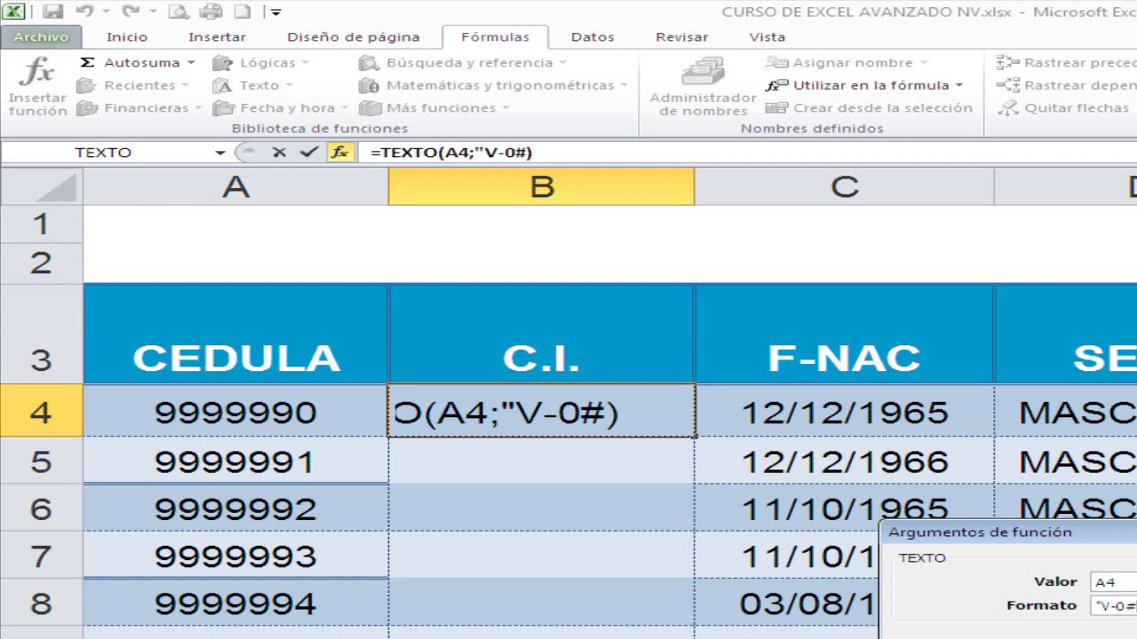
pyautogui.write('.')
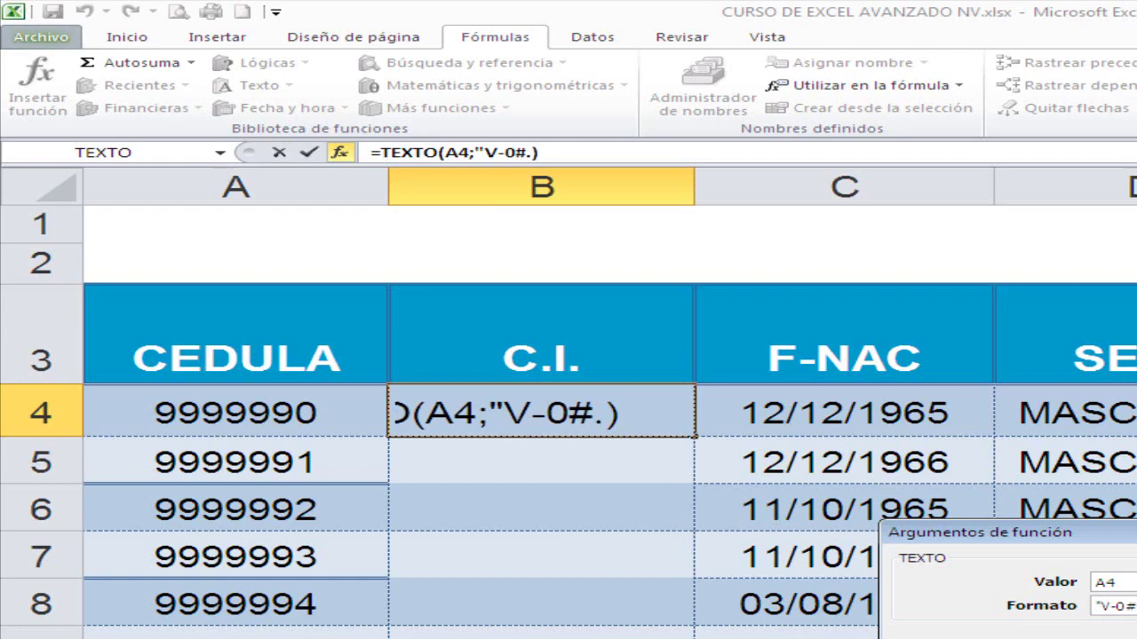
pyautogui.write('###')
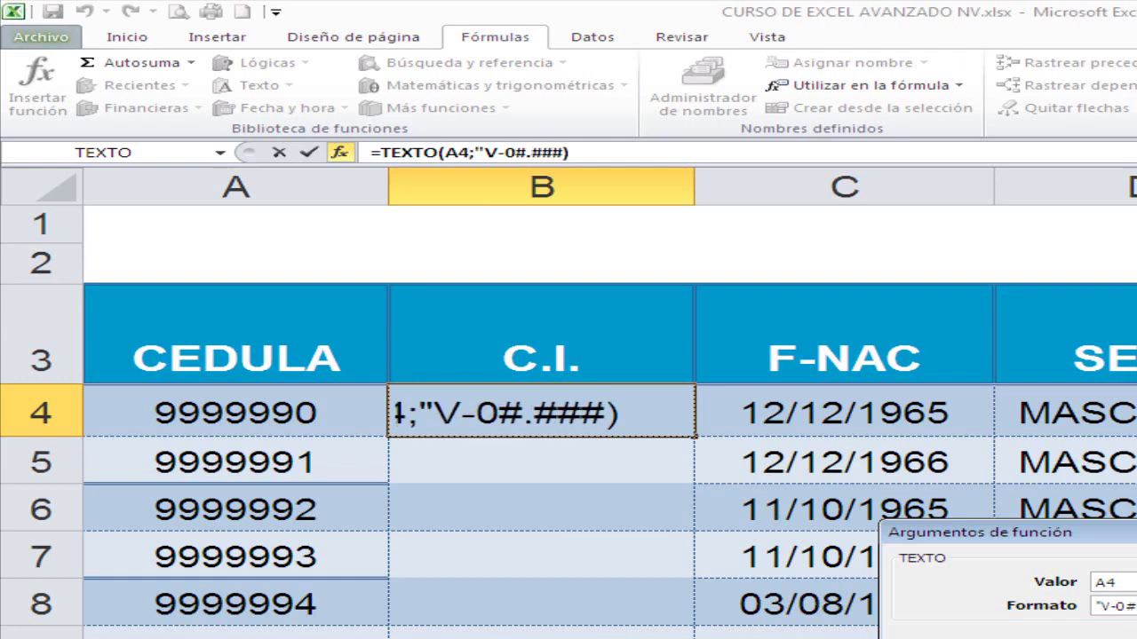
pyautogui.write('.')
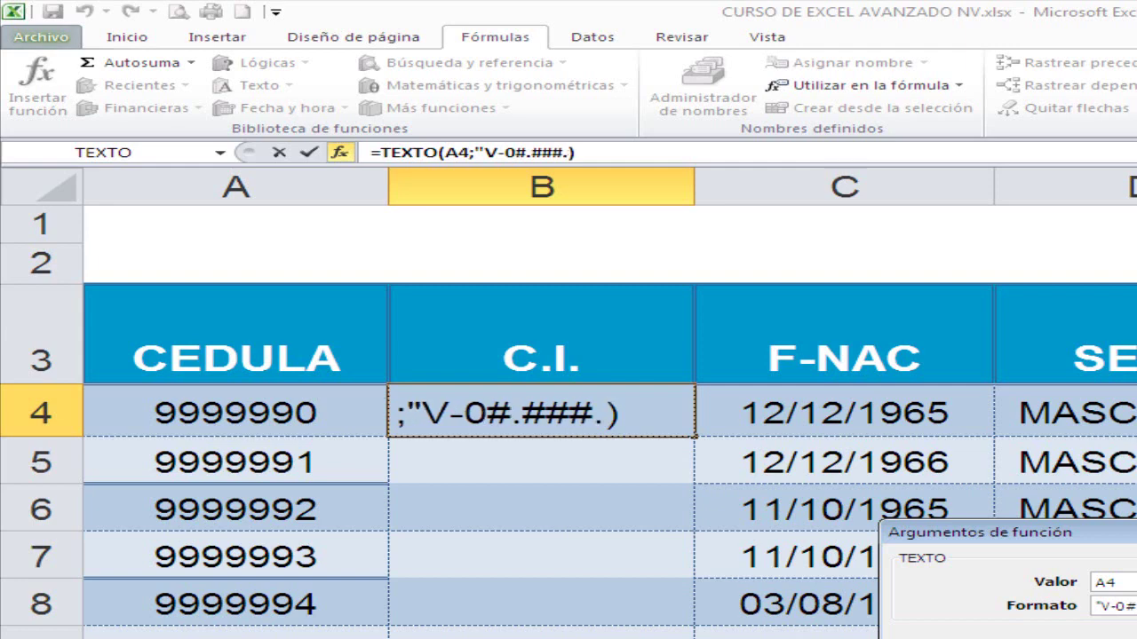
pyautogui.write('###')
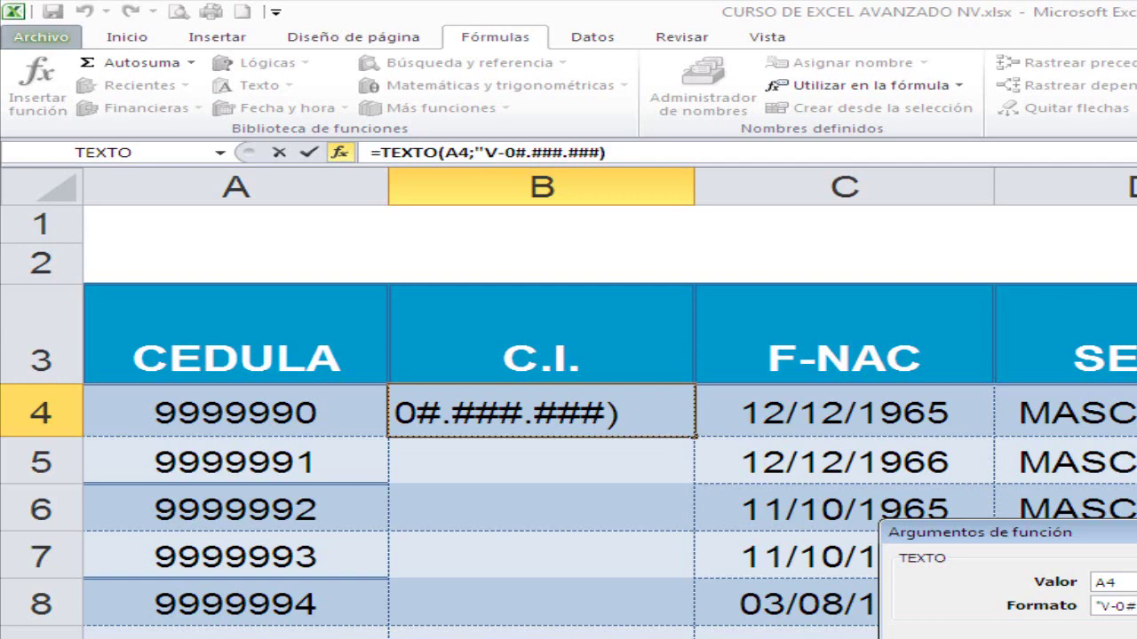
pyautogui.write('"')
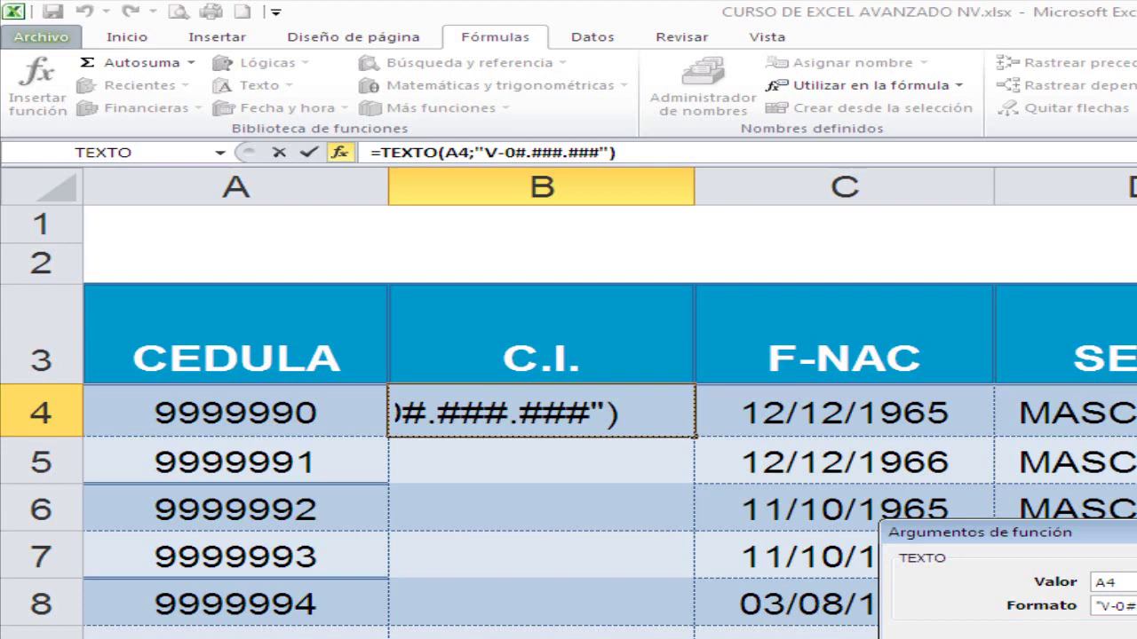
pyautogui.press('Return')
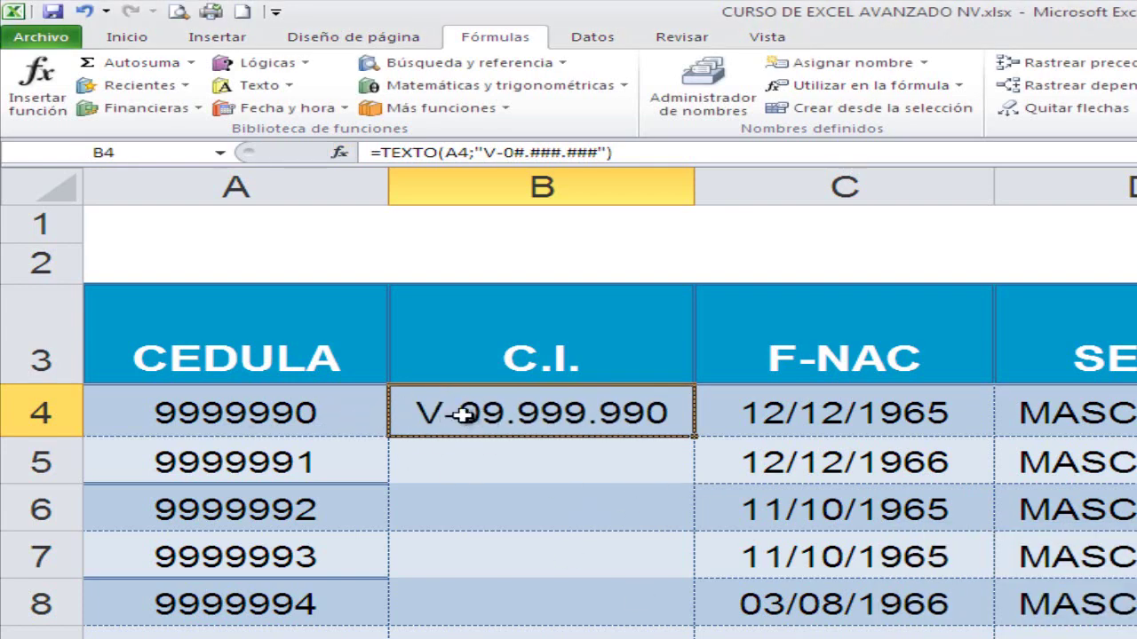
# Fill the B4 formula down the C.I. column and look over the formatted numbers
pyautogui.doubleClick(688, 437)
pyautogui.scroll(-2, 636, 520)
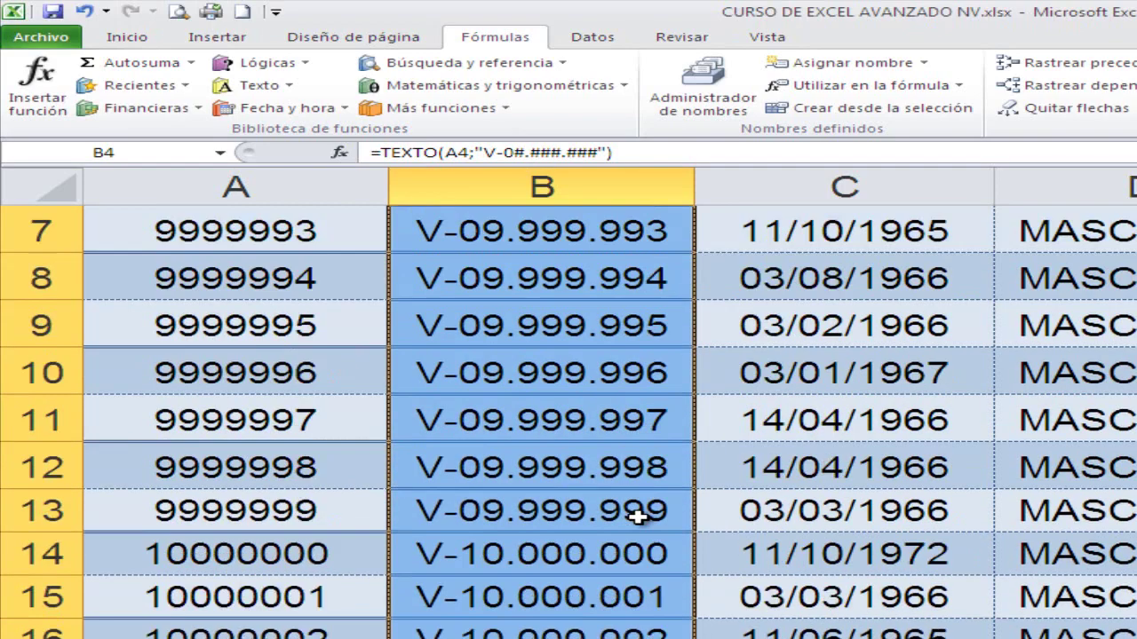
pyautogui.scroll(-3, 613, 524)
pyautogui.scroll(4, 565, 537)
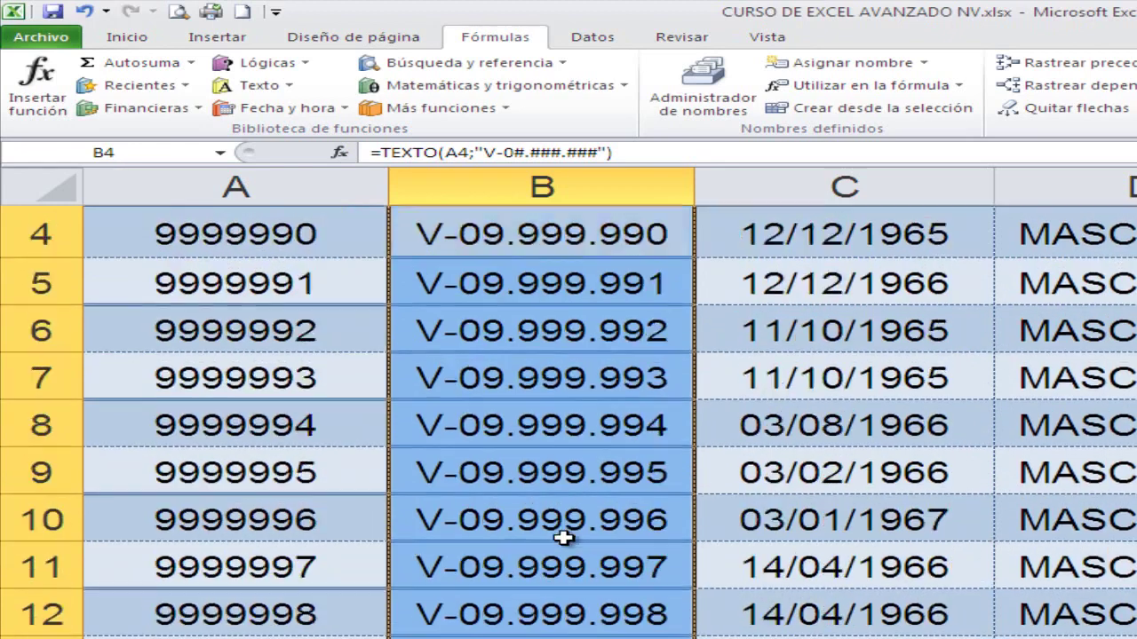
# Check the formatted numbers down the C.I. column and hide the original CEDULA column
pyautogui.scroll(1, 565, 538)
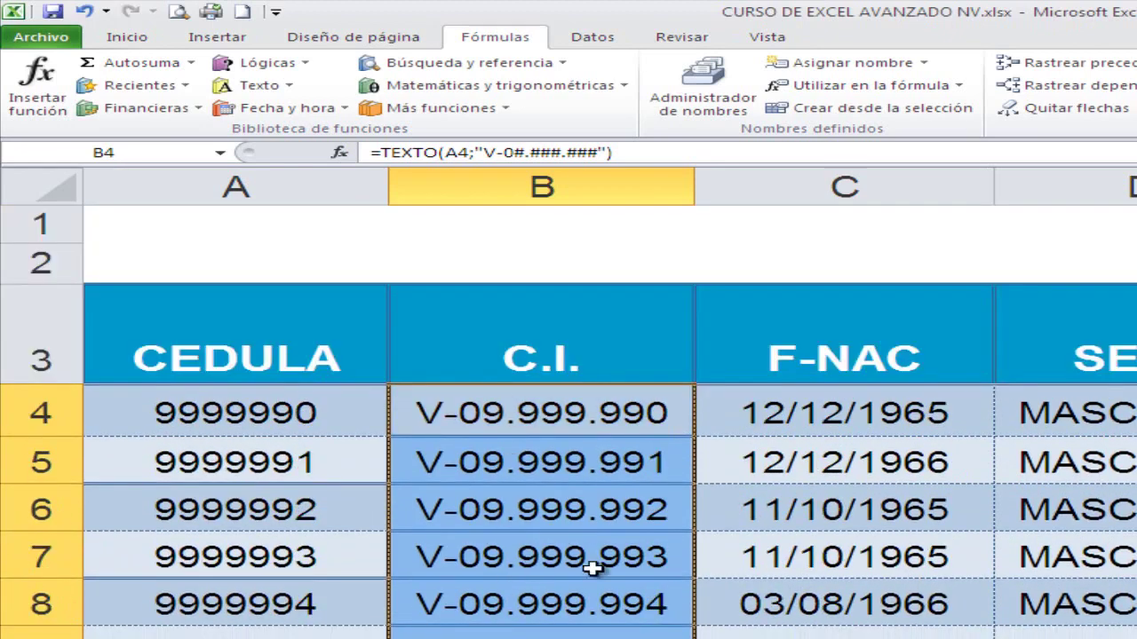
pyautogui.click(702, 453)
pyautogui.scroll(-12, 545, 559)
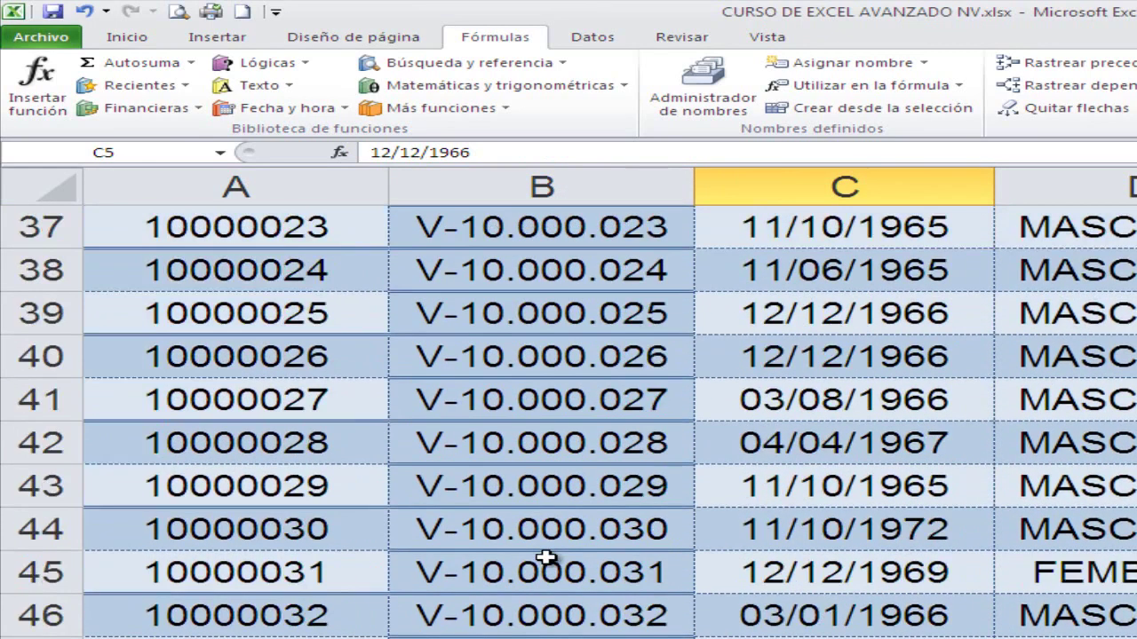
pyautogui.scroll(12, 545, 559)
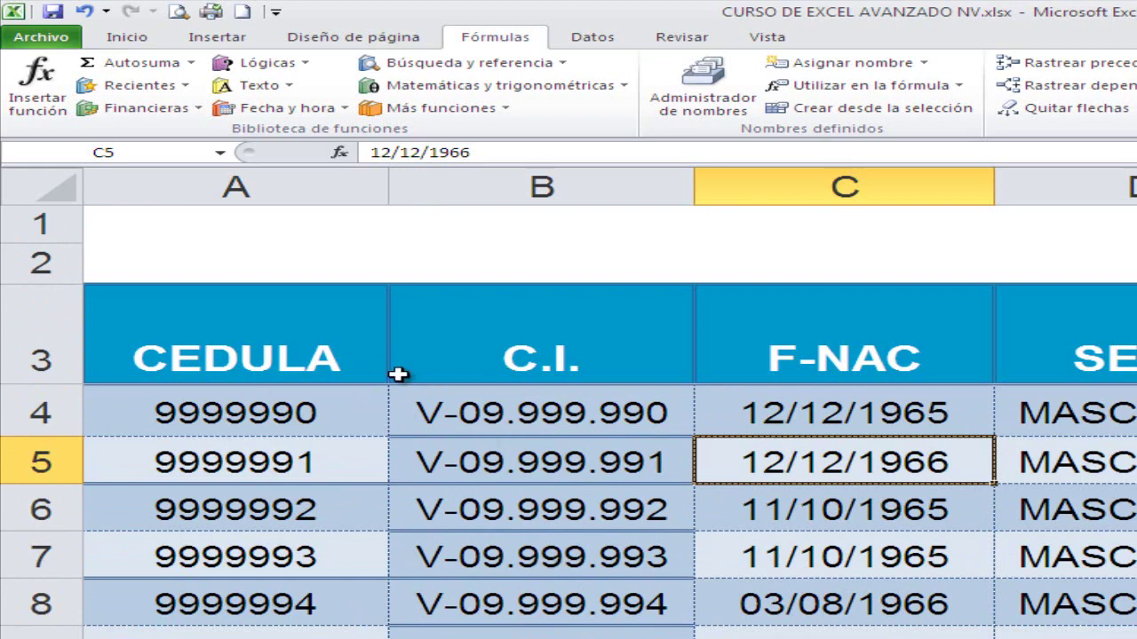
pyautogui.click(323, 199)
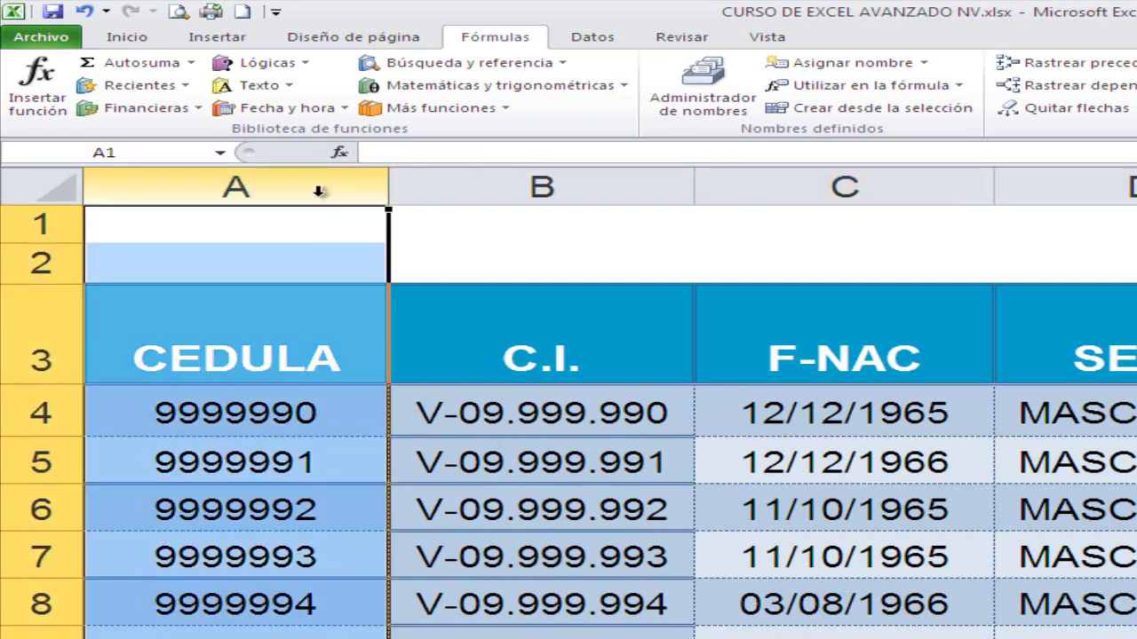
pyautogui.rightClick(322, 202)
pyautogui.click(445, 450)
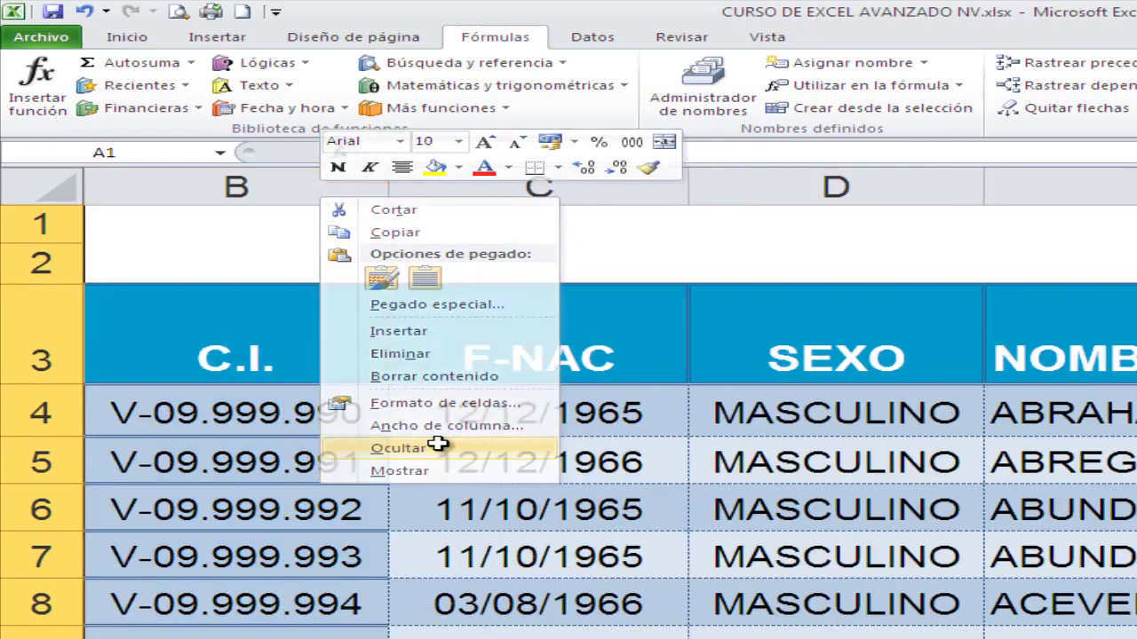
# Look over the C.I. column alongside the birth date, sex, name and job columns of the payroll table
pyautogui.click(627, 507)
pyautogui.scroll(-2, 501, 418)
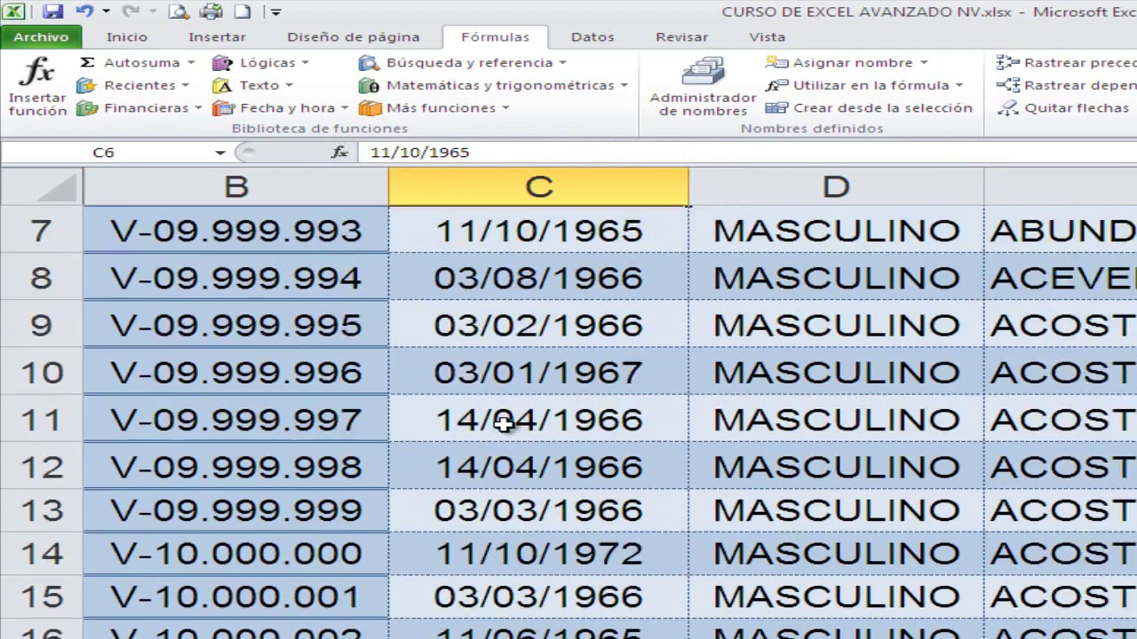
pyautogui.scroll(2, 432, 507)
pyautogui.scroll(-5, 533, 506)
pyautogui.scroll(5, 571, 506)
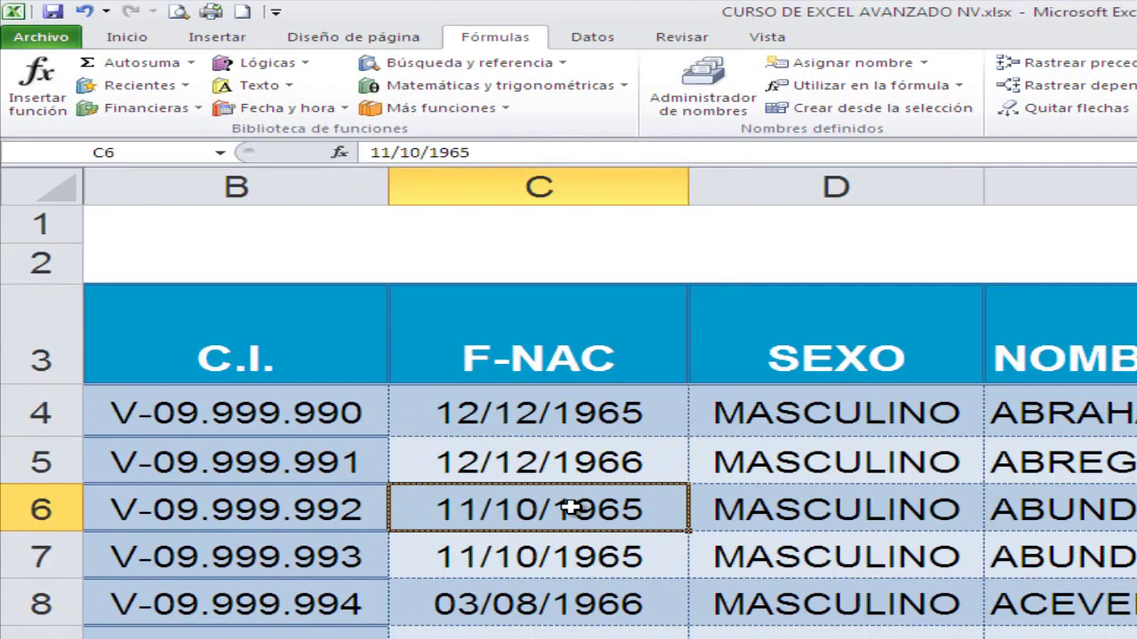
pyautogui.press('Up')
pyautogui.press('Up')
pyautogui.press('Left')
pyautogui.press('Right')
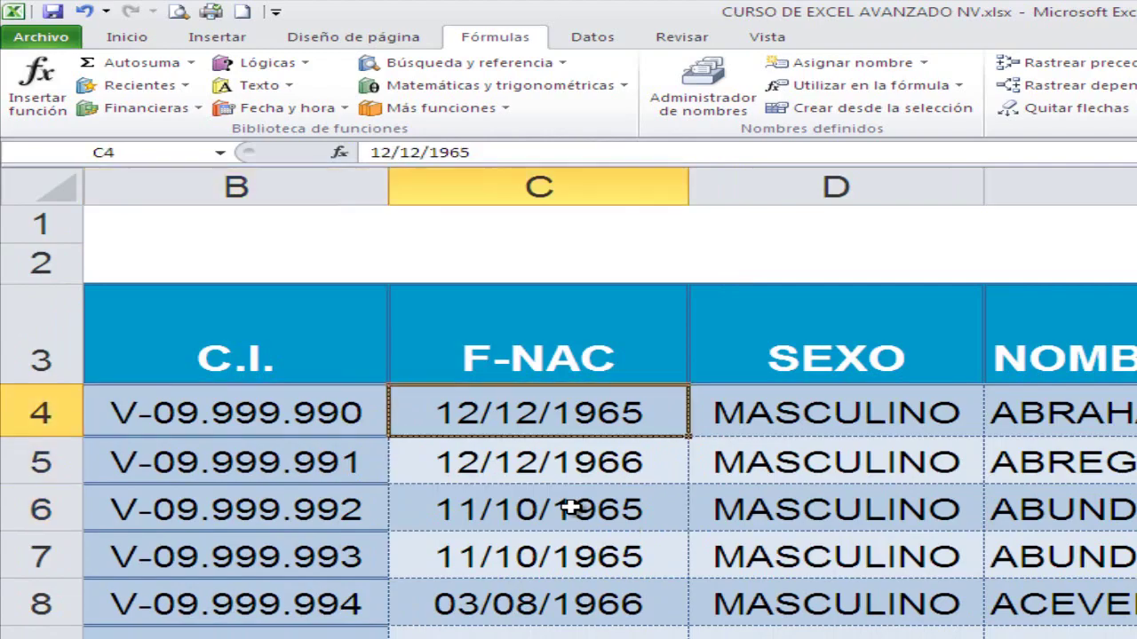
pyautogui.press('Left')
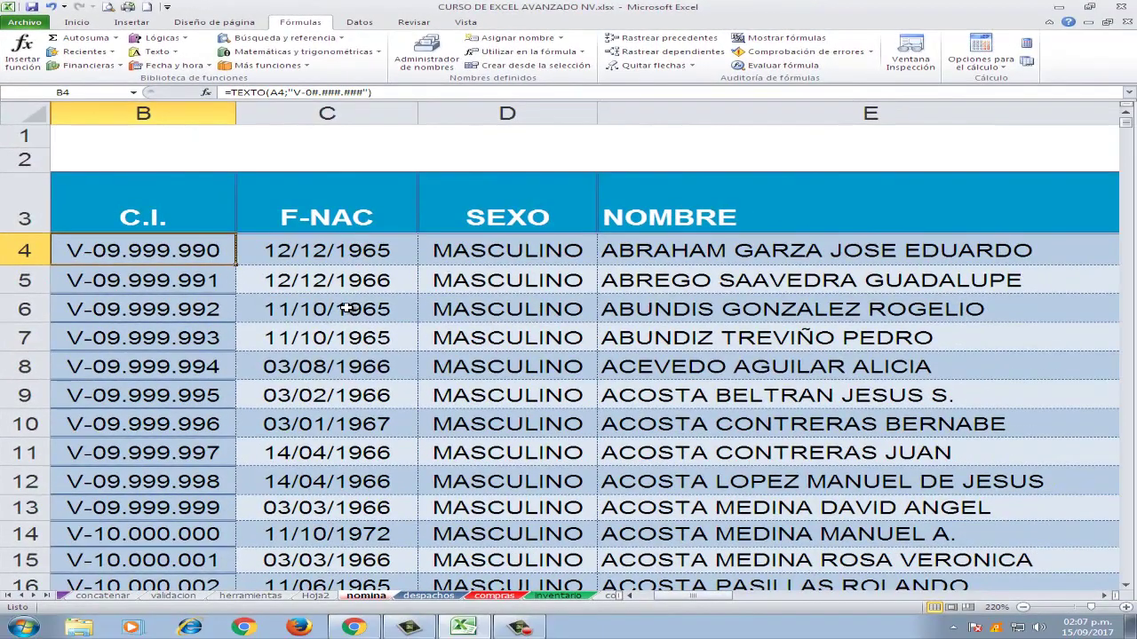
pyautogui.press('Right')
pyautogui.press('Right')
pyautogui.press('Right')
pyautogui.press('Right')
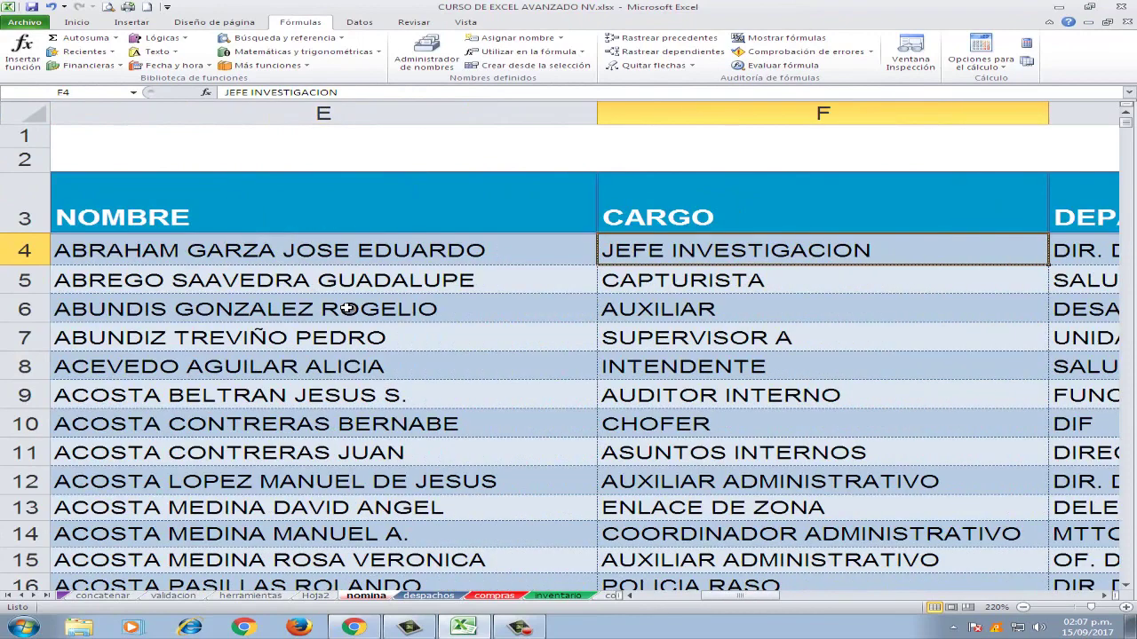
pyautogui.press('Left')
pyautogui.press('Left')
pyautogui.press('Left')
pyautogui.press('Left')
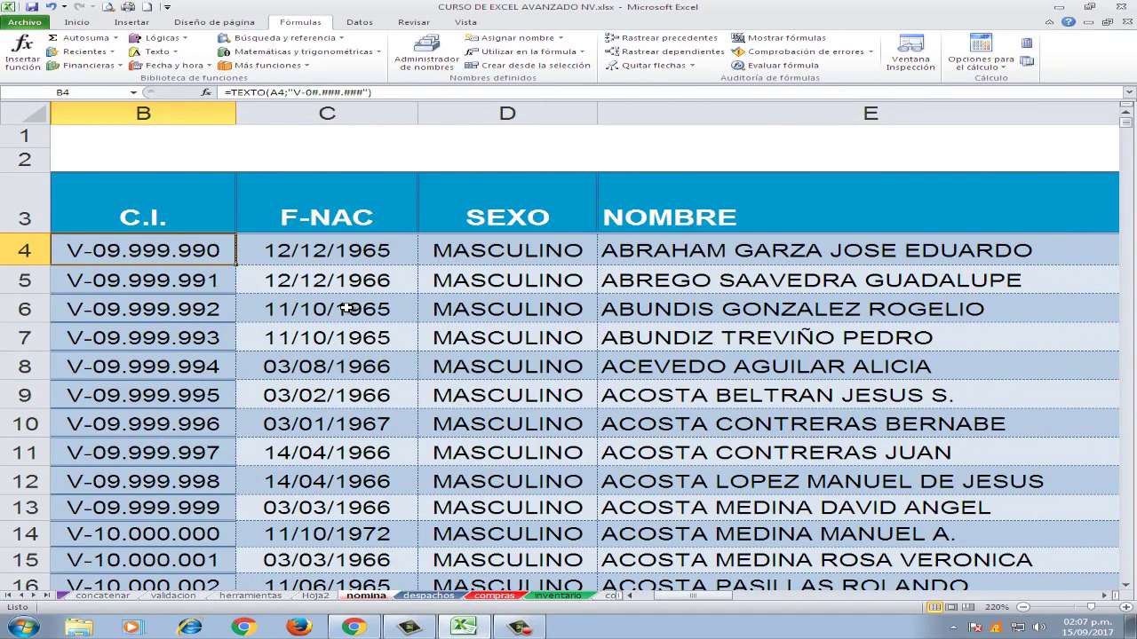
# Compare the FECHA INGRESO dates with the entry year, month and day columns and inspect their TEXTO formulas
pyautogui.press('Right')
pyautogui.press('Right')
pyautogui.press('Right')
pyautogui.press('Right')
pyautogui.press('Right')
pyautogui.press('Right')
pyautogui.press('Right')
pyautogui.press('Right')
pyautogui.press('Right')
pyautogui.press('Left')
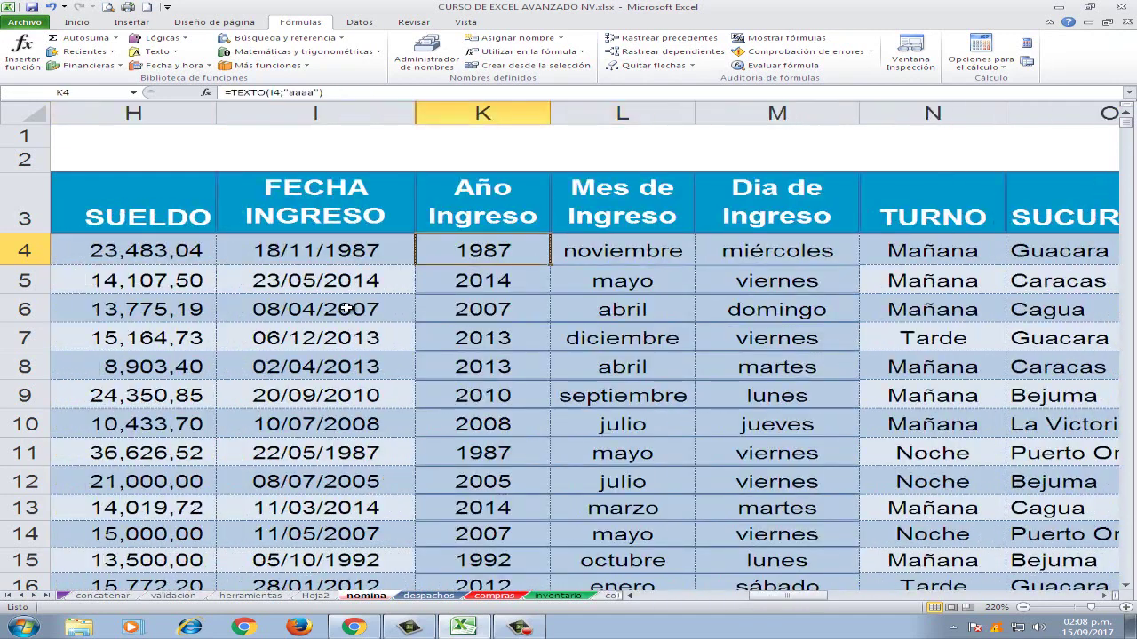
pyautogui.press('Left')
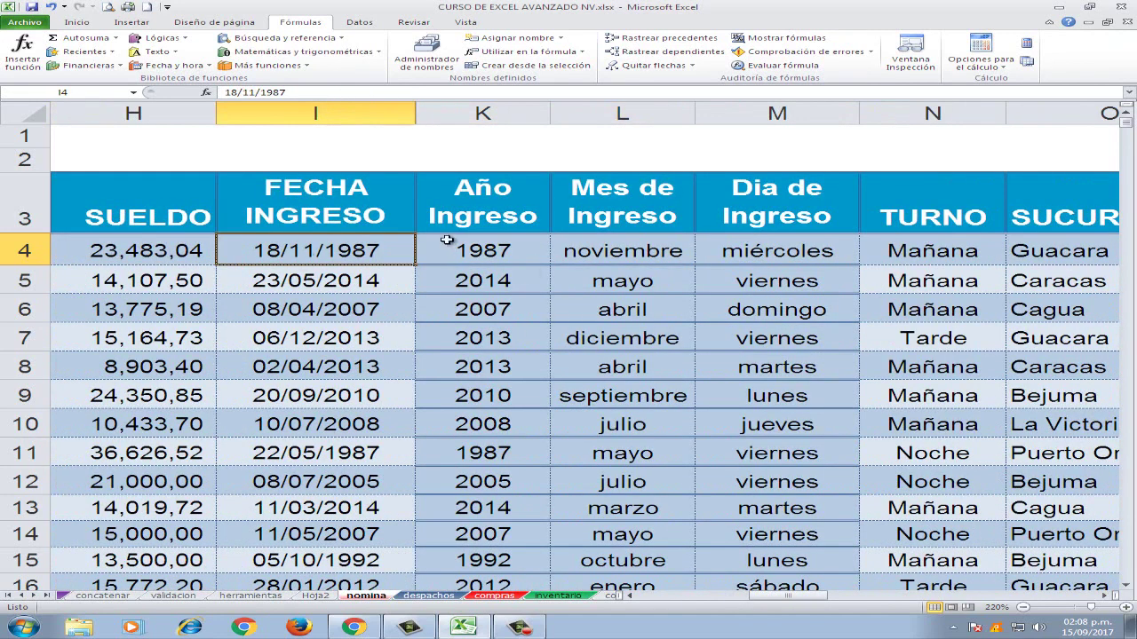
pyautogui.click(344, 116)
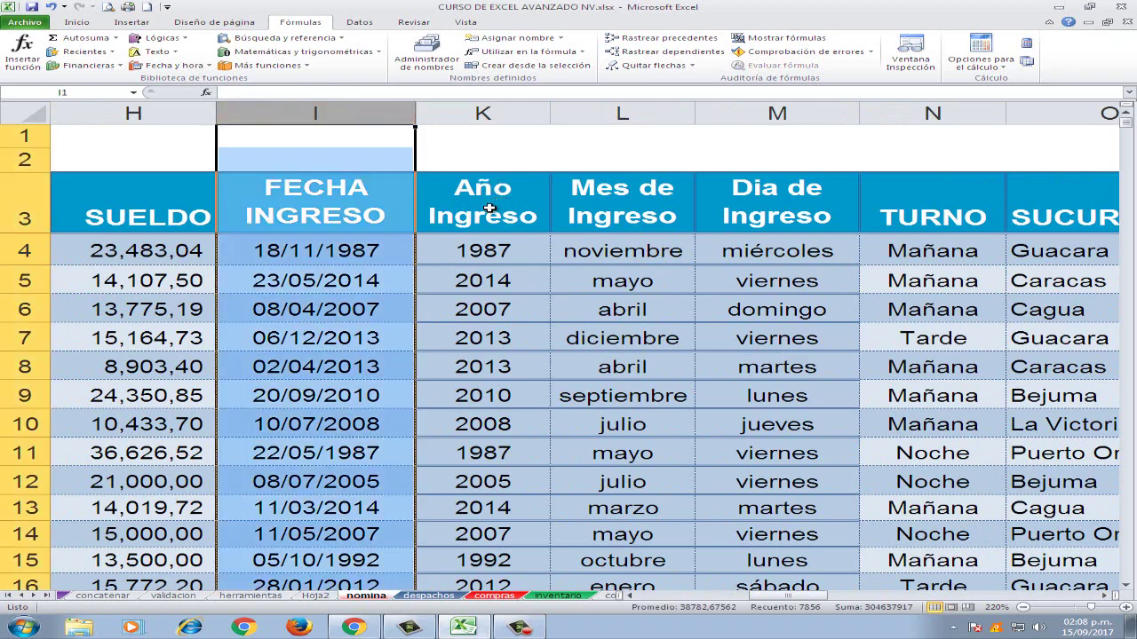
pyautogui.click(492, 252)
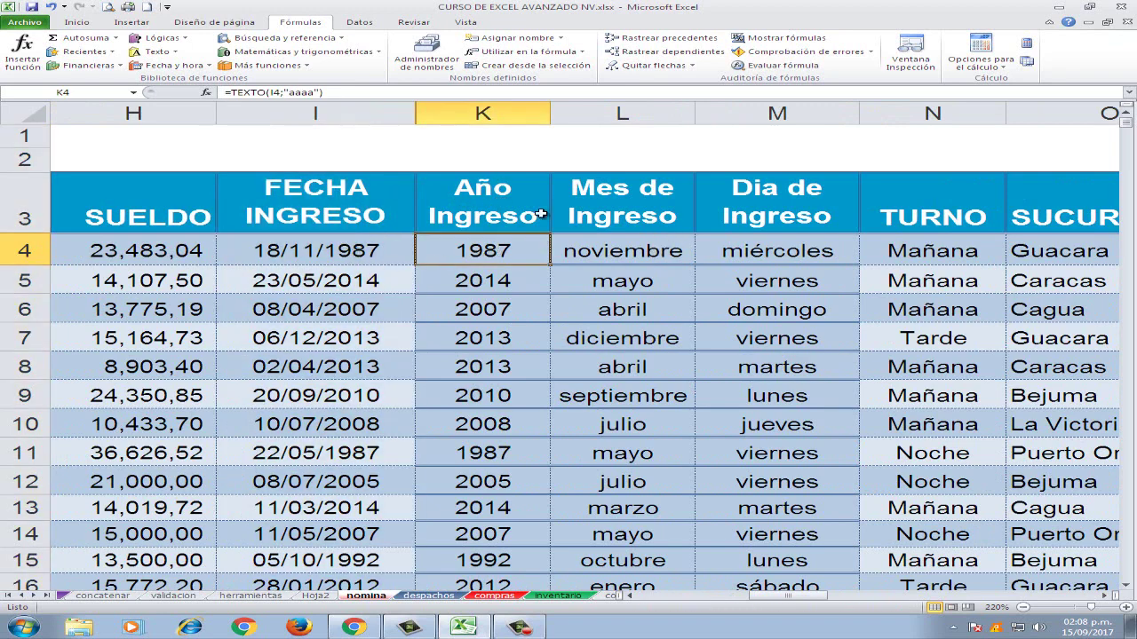
pyautogui.click(670, 298)
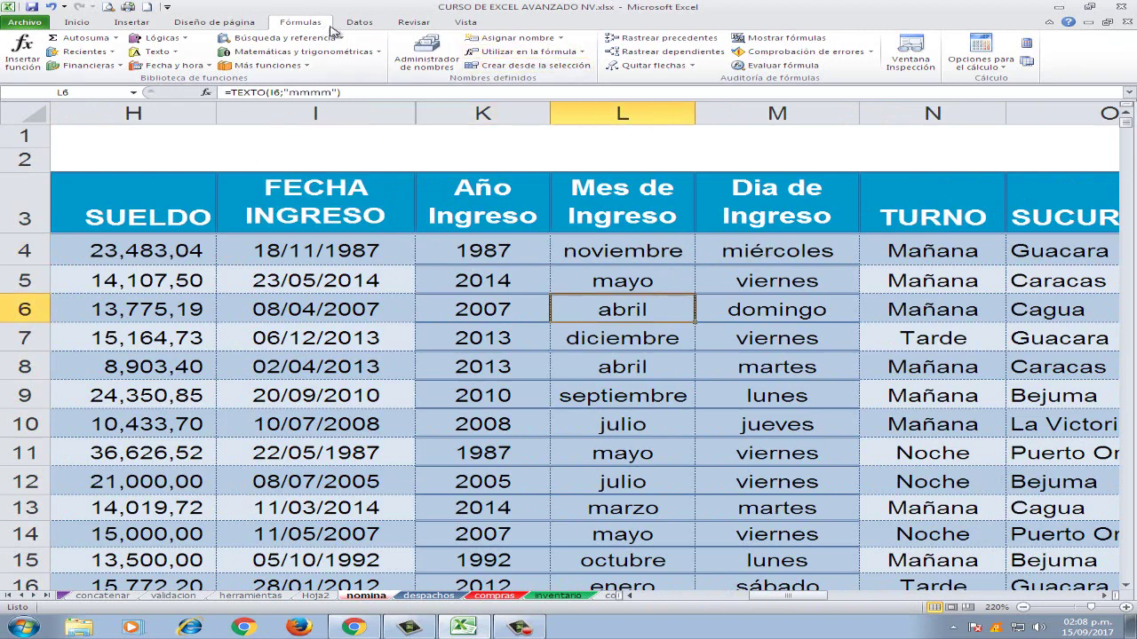
# Turn on filters for the payroll table's header row
pyautogui.click(359, 22)
pyautogui.click(470, 53)
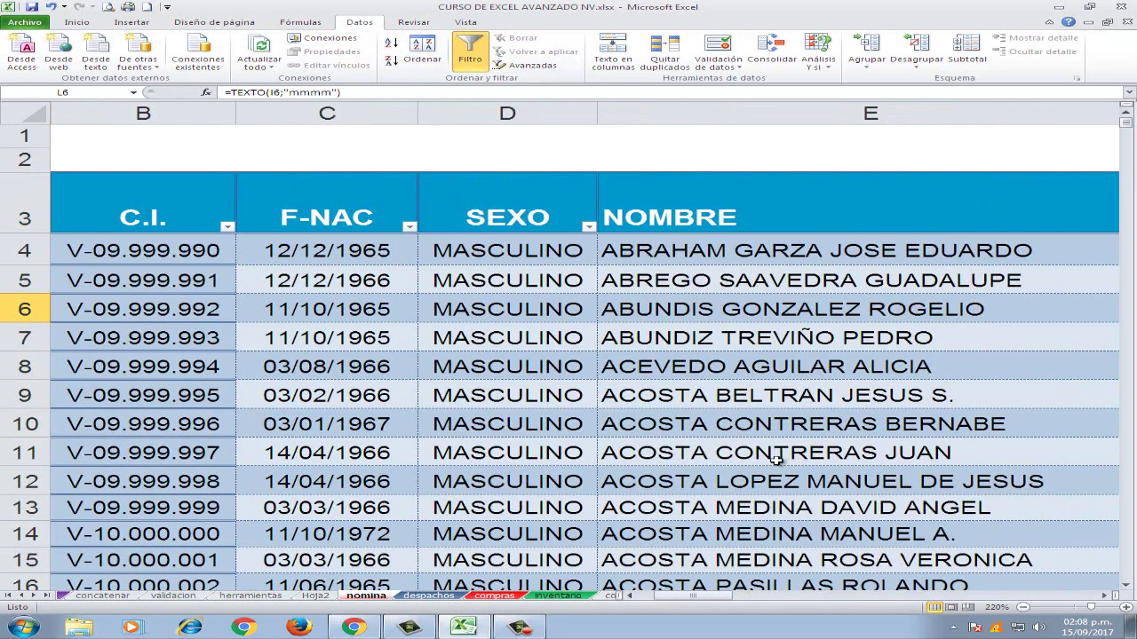
pyautogui.click(1087, 607)
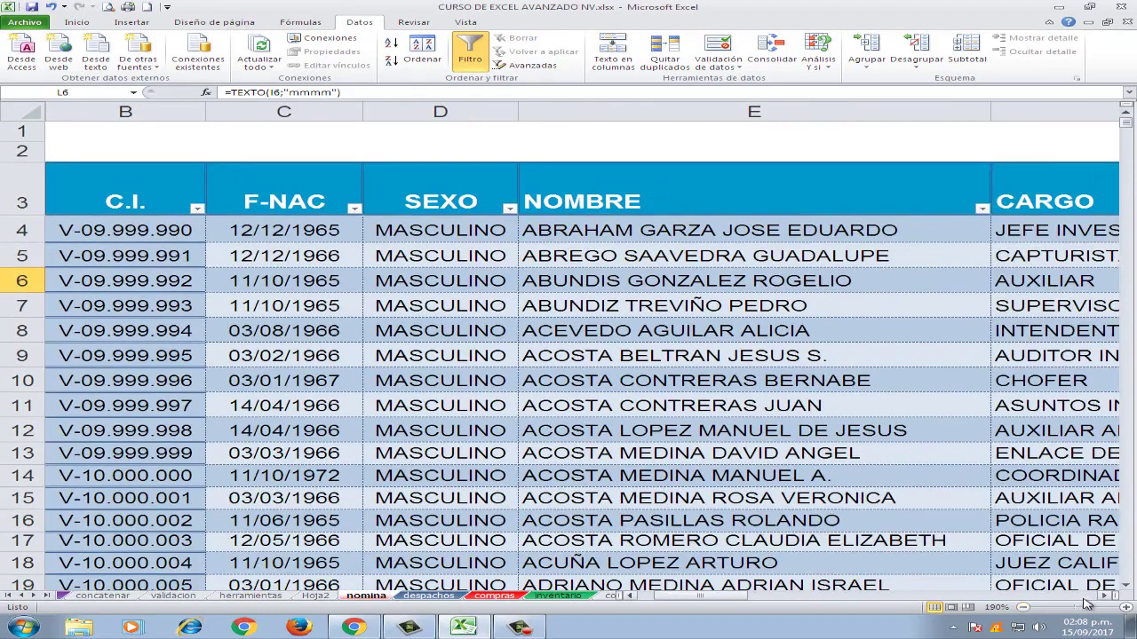
# Filter the Año Ingreso column to show only 2014
pyautogui.click(1103, 598)
pyautogui.click(1103, 597)
pyautogui.click(1103, 598)
pyautogui.click(1103, 598)
pyautogui.click(1104, 598)
pyautogui.click(1103, 598)
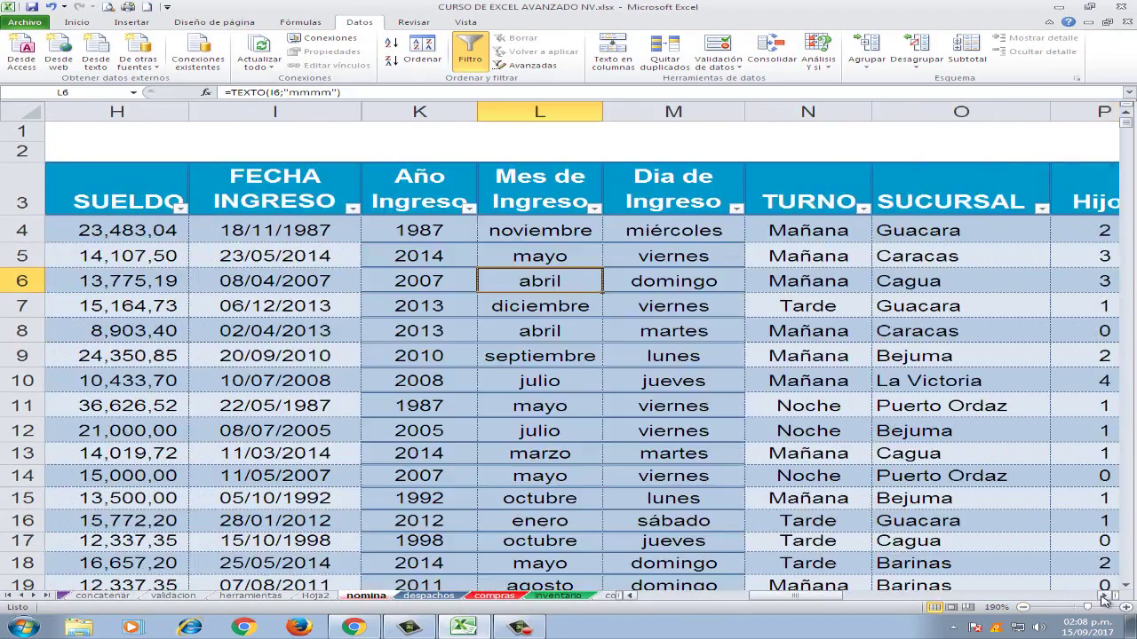
pyautogui.click(468, 208)
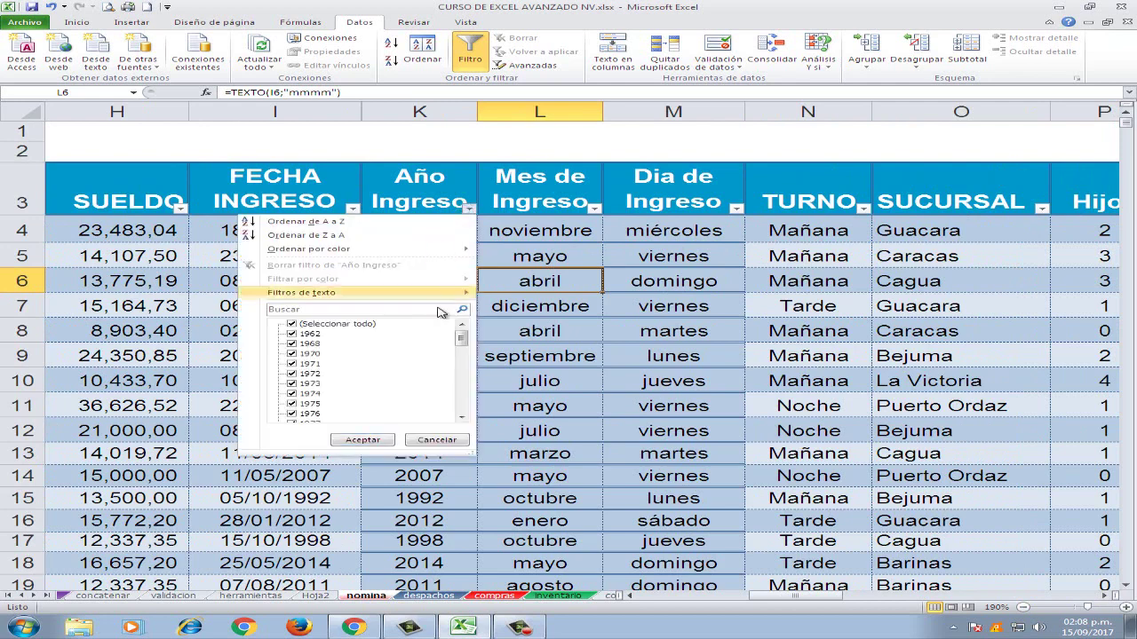
pyautogui.click(294, 325)
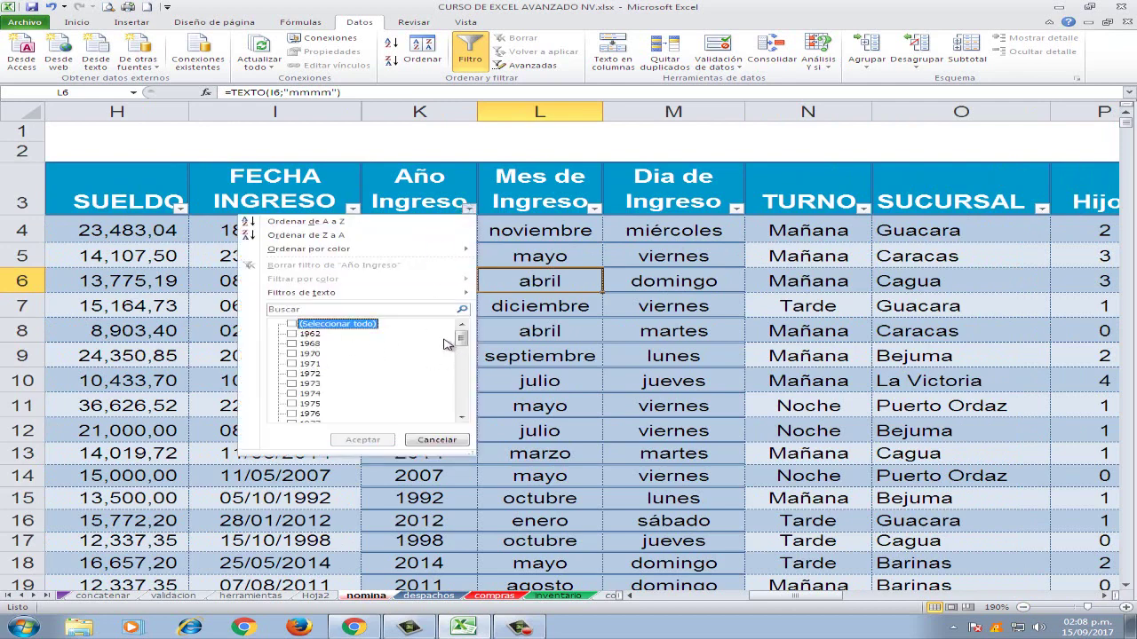
pyautogui.moveTo(461, 338); pyautogui.dragTo(463, 405)
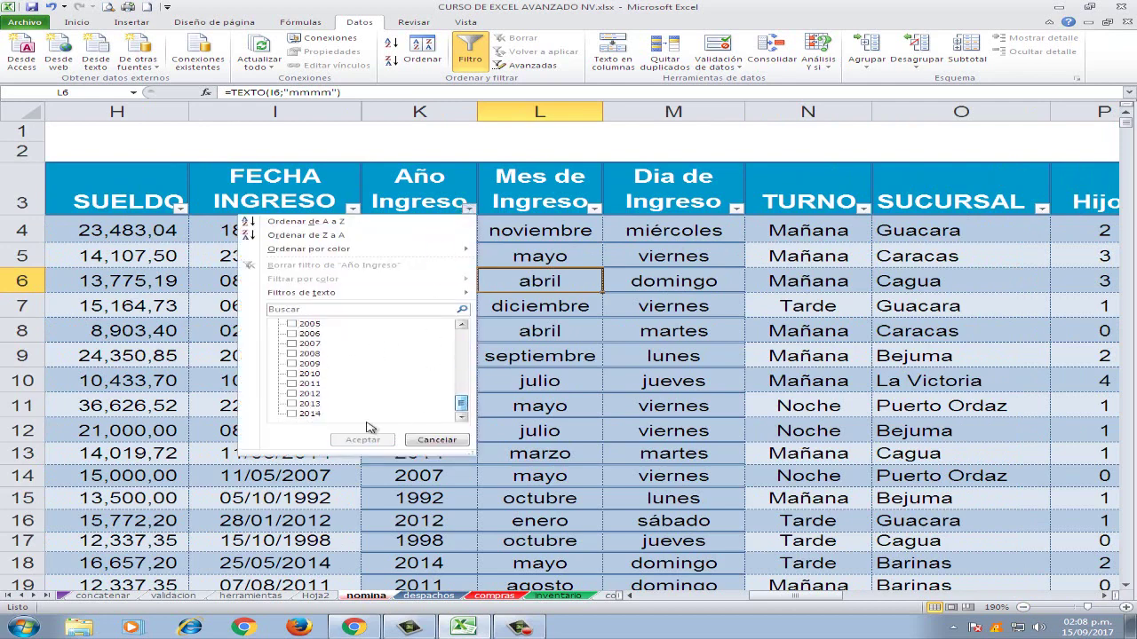
pyautogui.click(299, 418)
pyautogui.click(360, 441)
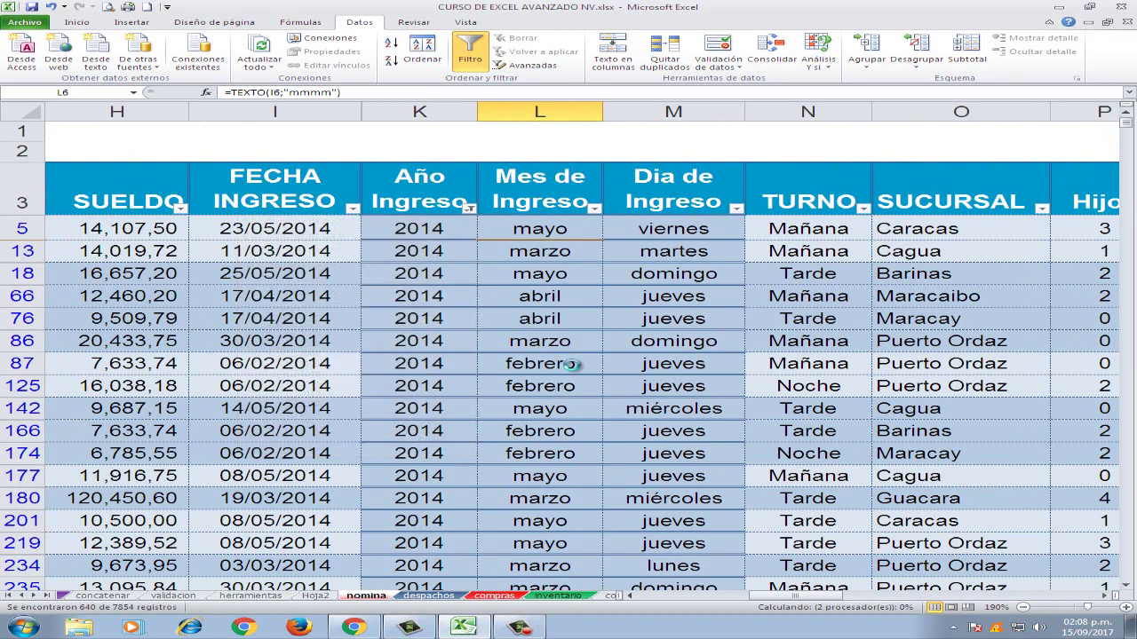
# Filter the Mes de Ingreso column to enero, febrero and marzo and look over the remaining rows
pyautogui.click(594, 211)
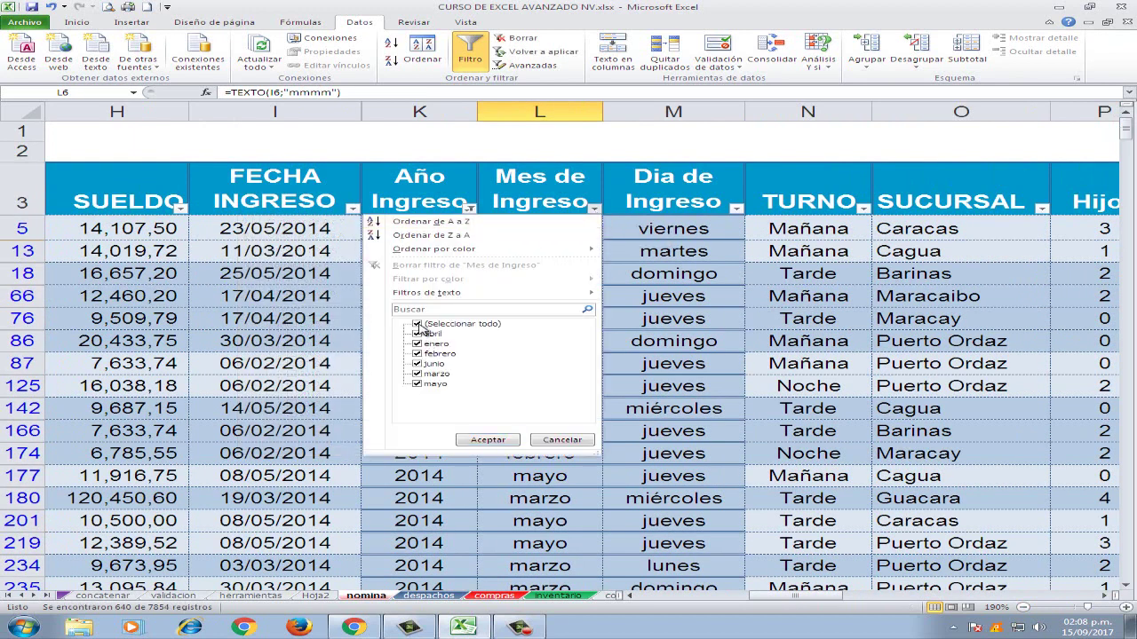
pyautogui.click(419, 325)
pyautogui.click(417, 345)
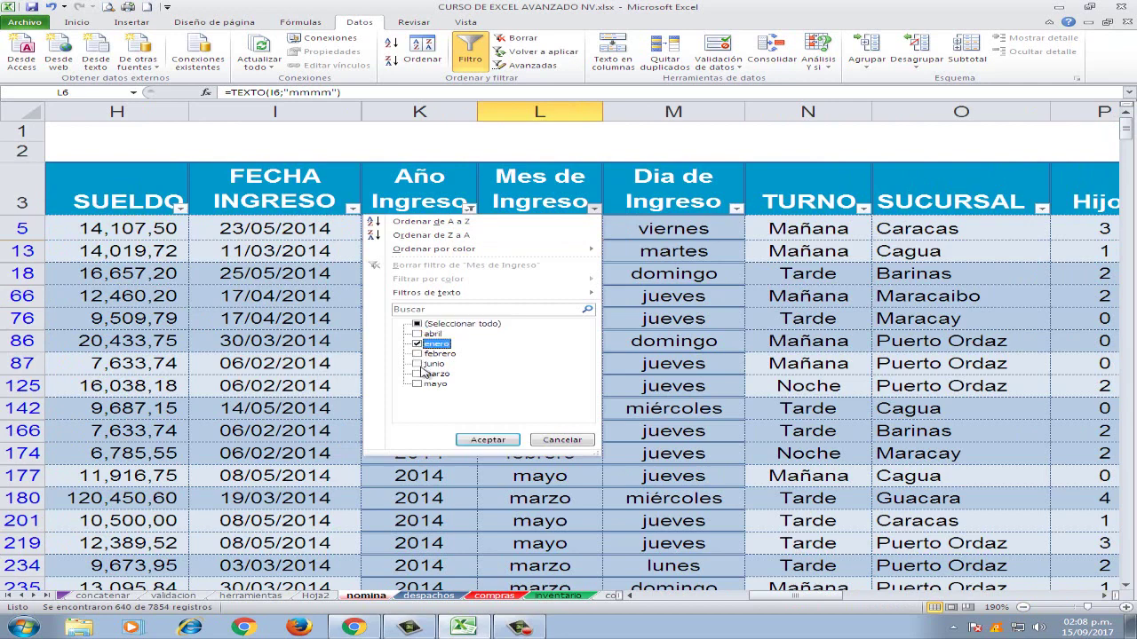
pyautogui.click(418, 353)
pyautogui.click(417, 373)
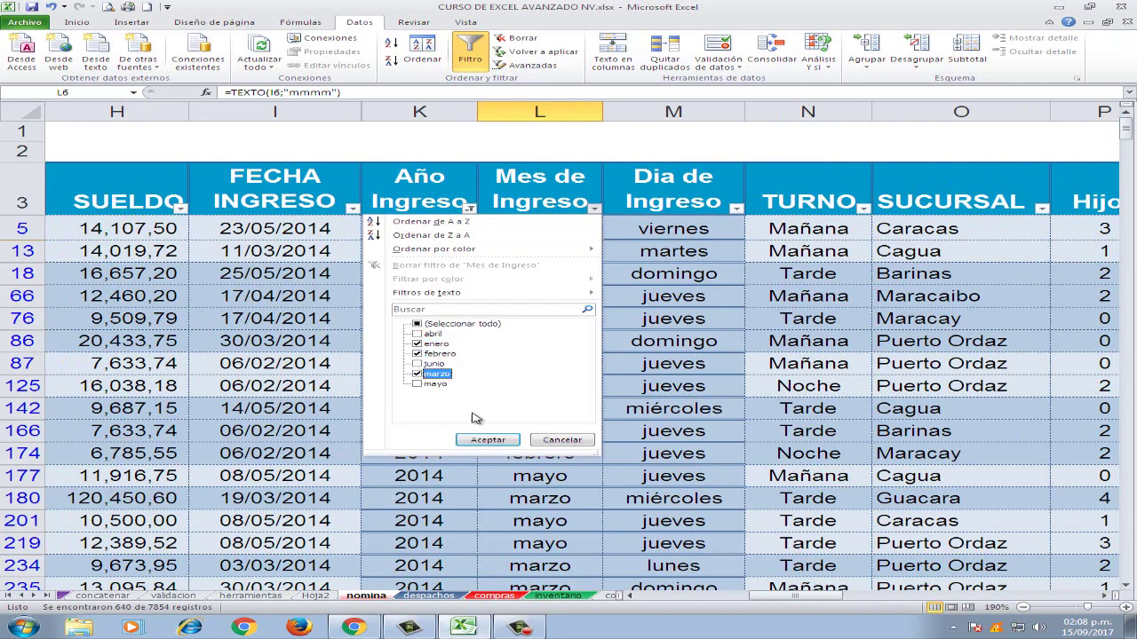
pyautogui.click(488, 440)
pyautogui.scroll(-3, 584, 279)
pyautogui.scroll(3, 583, 347)
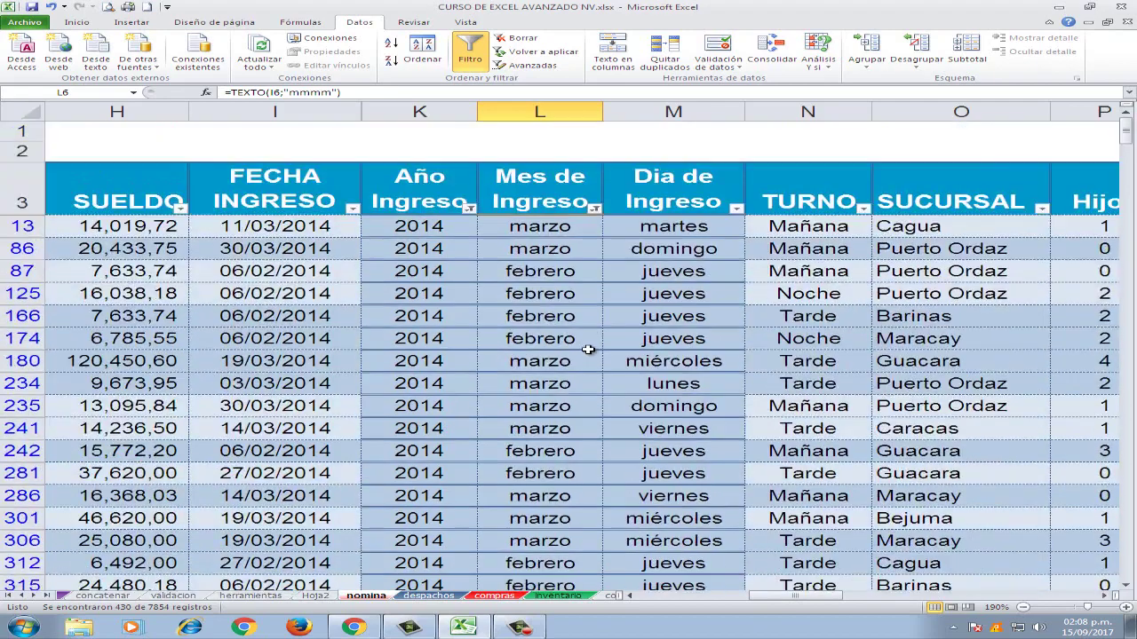
pyautogui.scroll(-3, 588, 350)
pyautogui.scroll(4, 588, 350)
# Filter the Dia de Ingreso column to domingo and sábado and review the remaining rows
pyautogui.click(735, 209)
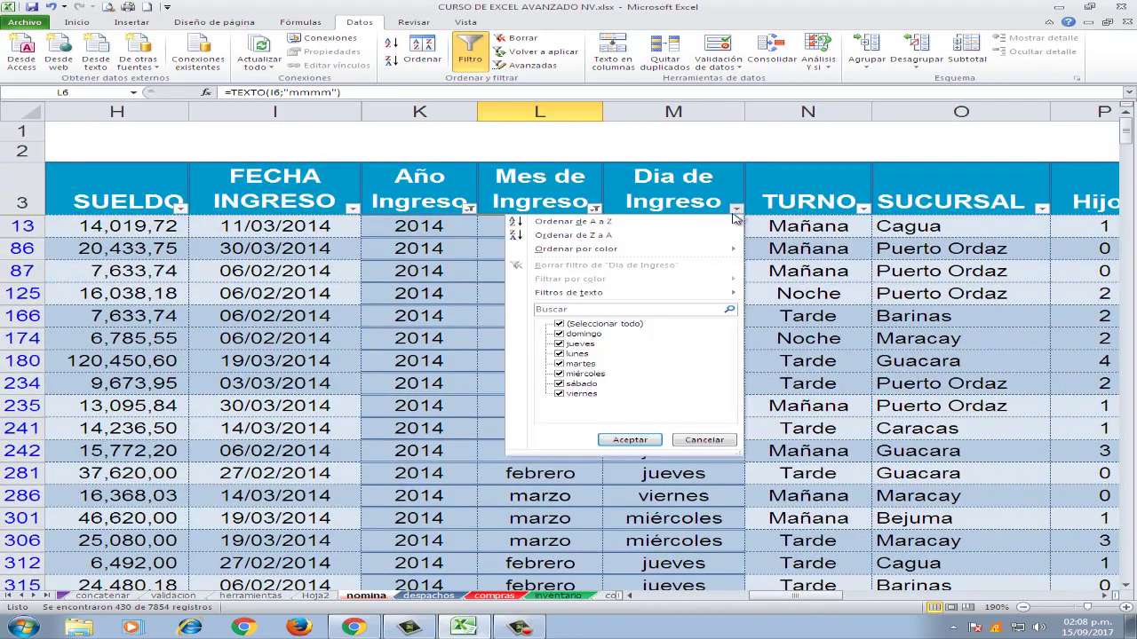
pyautogui.click(571, 327)
pyautogui.click(560, 335)
pyautogui.click(559, 385)
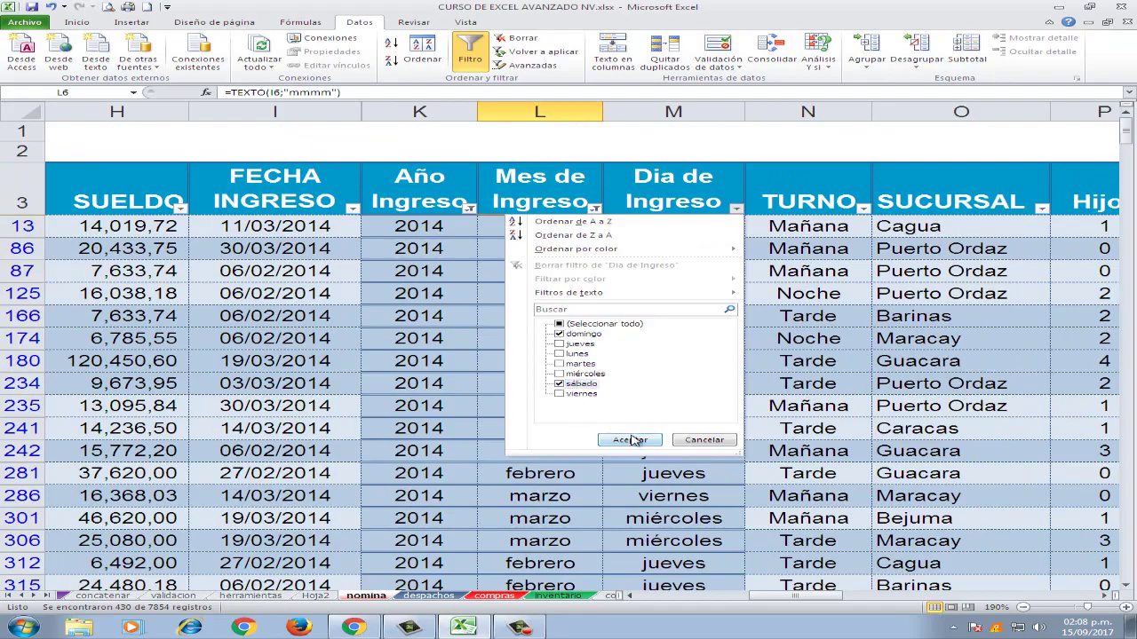
pyautogui.click(630, 440)
pyautogui.scroll(-2, 629, 380)
pyautogui.scroll(2, 630, 380)
pyautogui.scroll(-3, 630, 381)
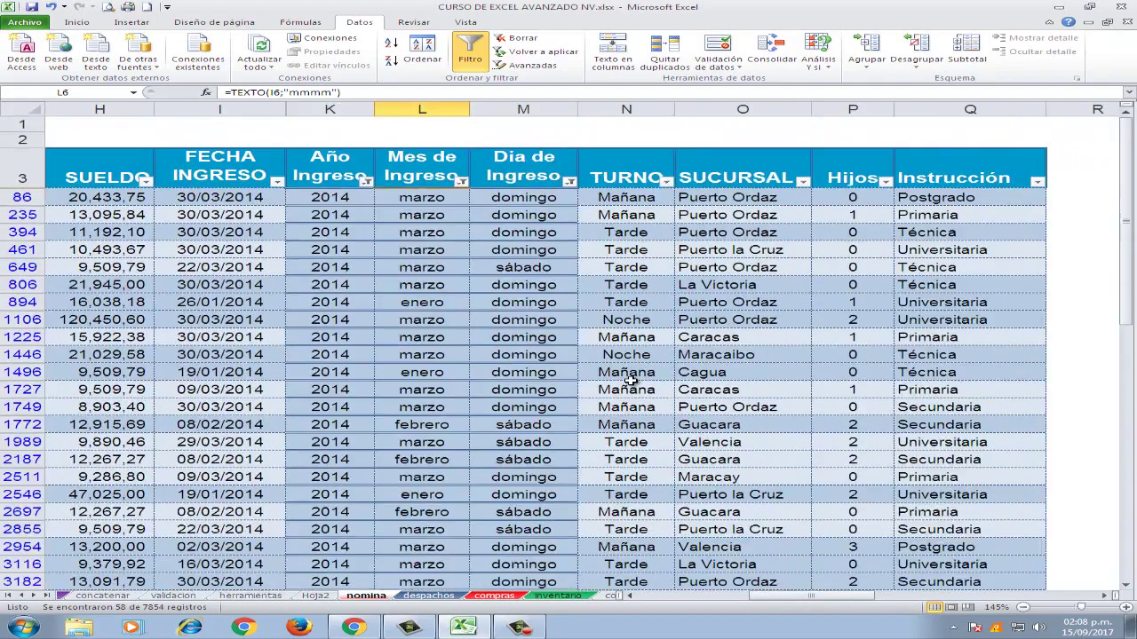
# Filter the SUCURSAL column to Valencia and look across the columns of the filtered rows
pyautogui.click(802, 182)
pyautogui.click(626, 298)
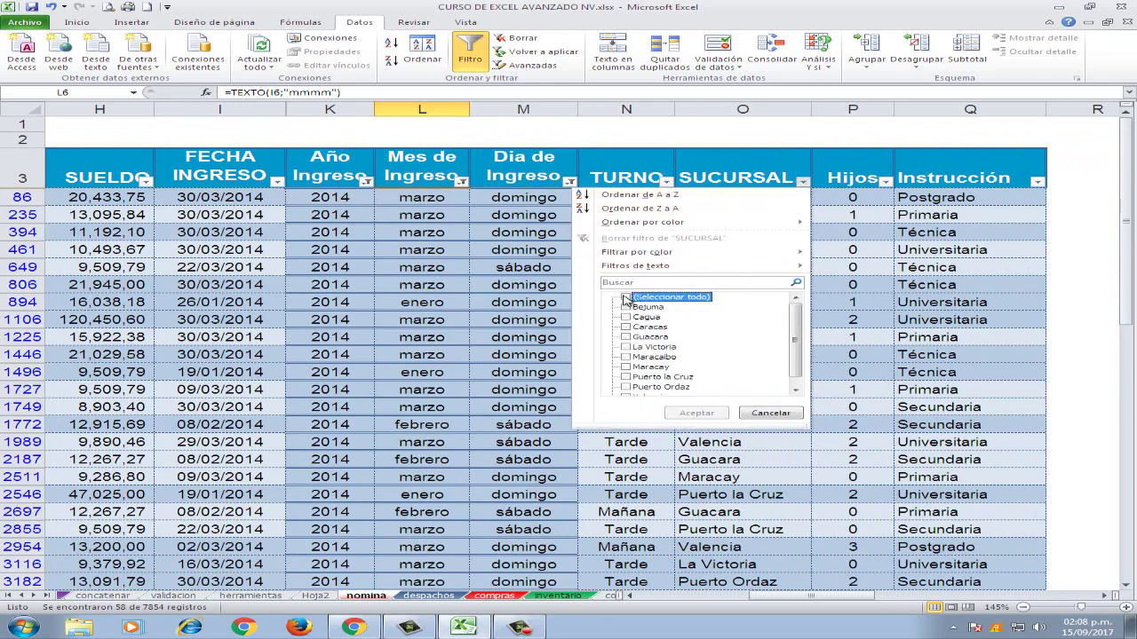
pyautogui.scroll(-1, 636, 385)
pyautogui.click(627, 388)
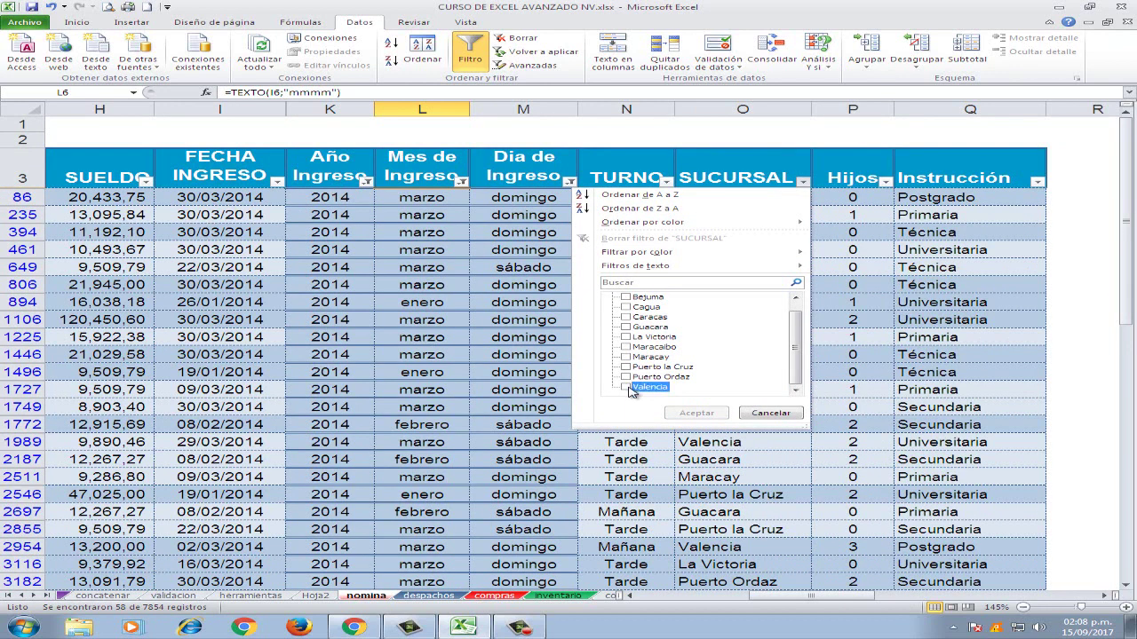
pyautogui.click(694, 413)
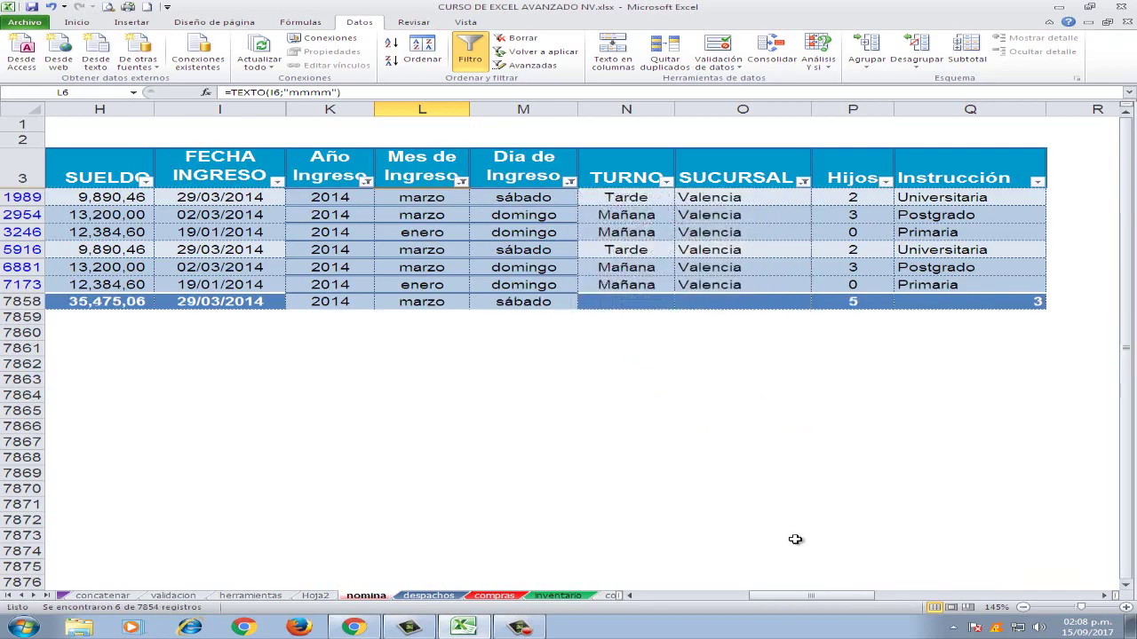
pyautogui.moveTo(790, 595); pyautogui.dragTo(753, 598)
pyautogui.moveTo(679, 595); pyautogui.dragTo(797, 591)
# Clear all applied filters from the payroll table
pyautogui.click(524, 233)
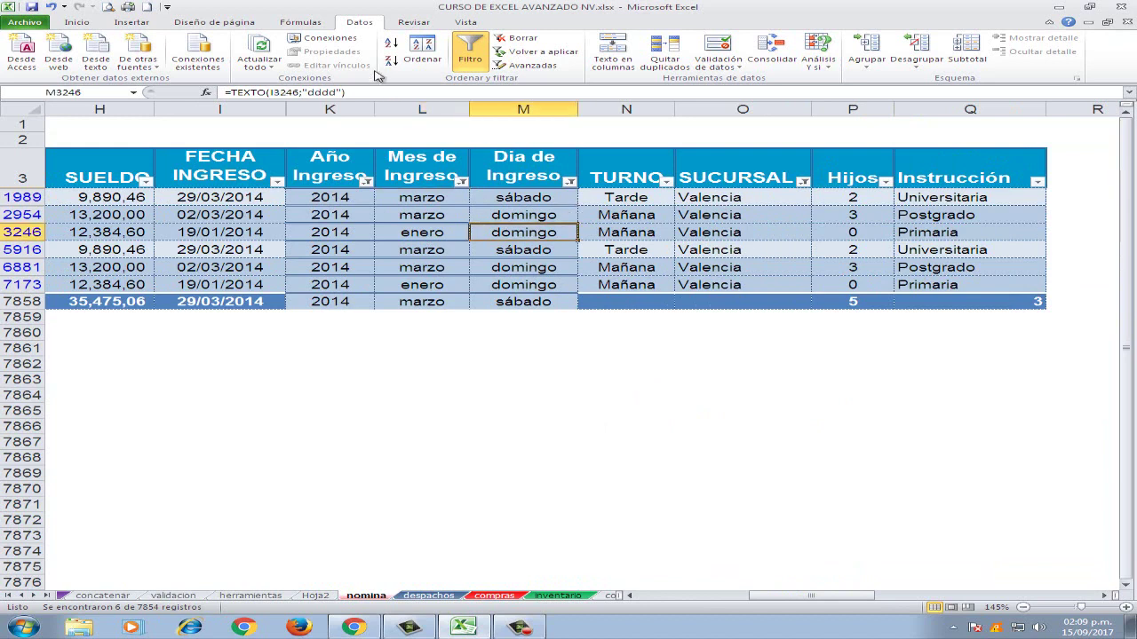
pyautogui.click(522, 40)
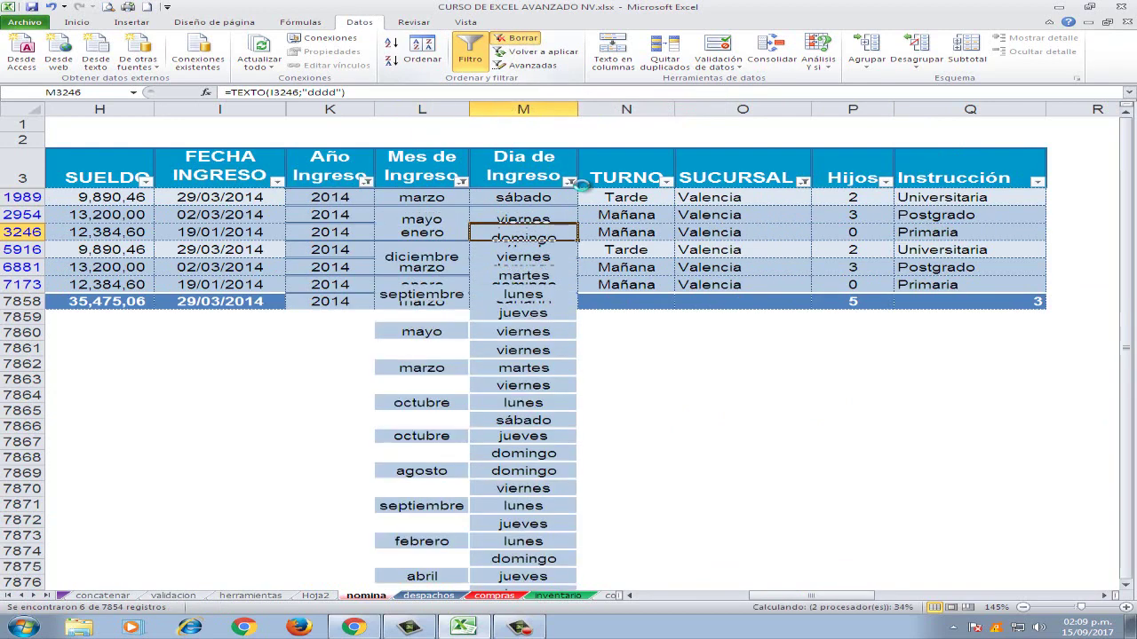